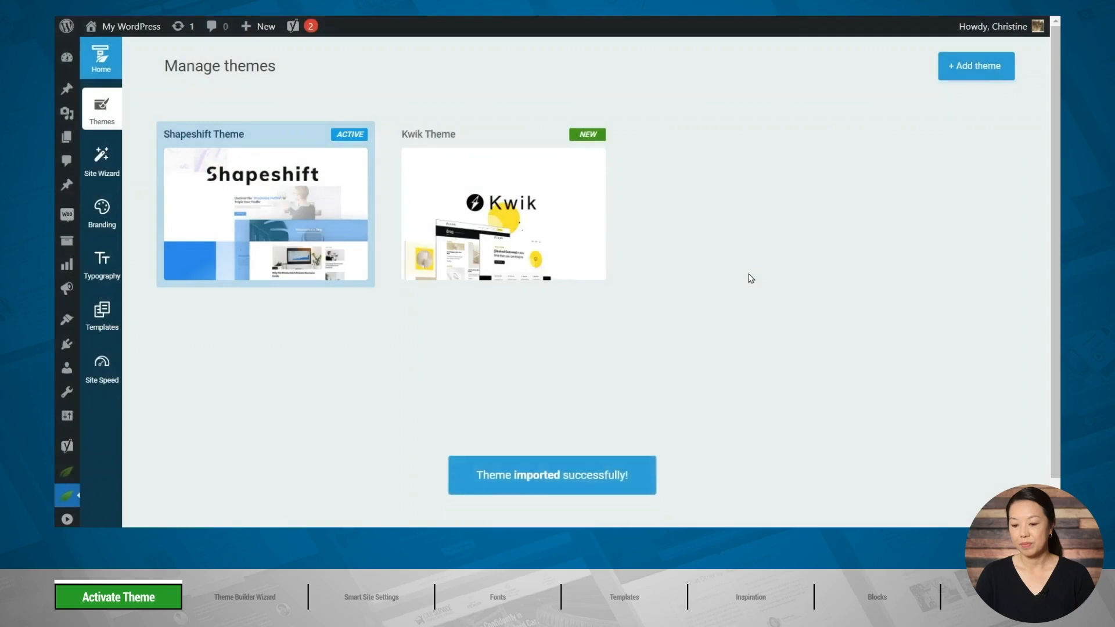
Activate the Kwik Theme and start its Theme Builder Wizard.
mouse_move(495, 217)
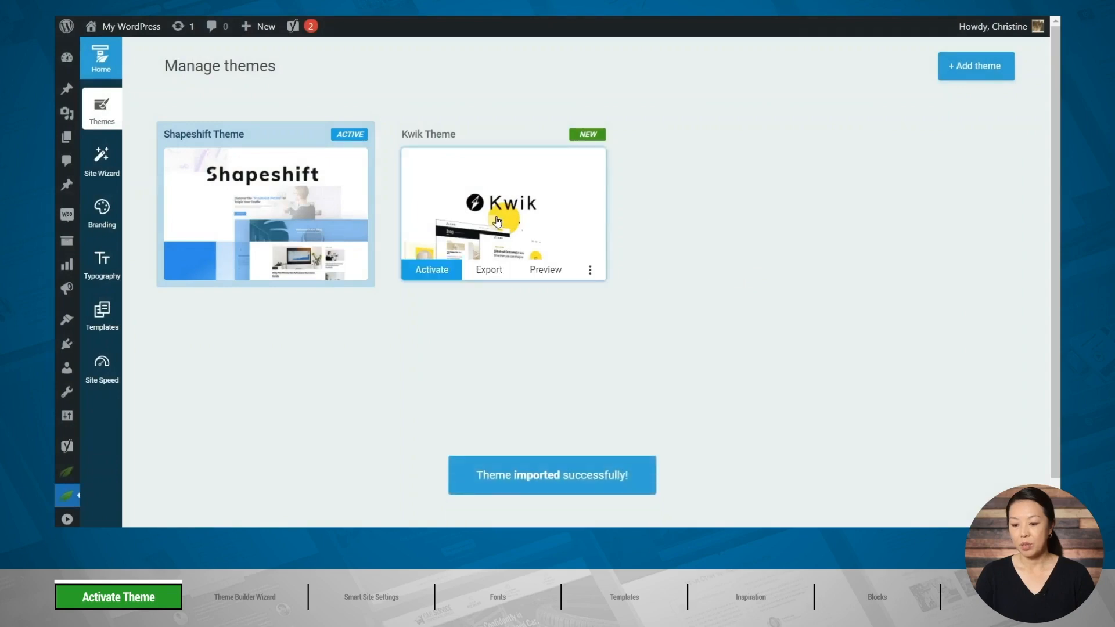
click(430, 273)
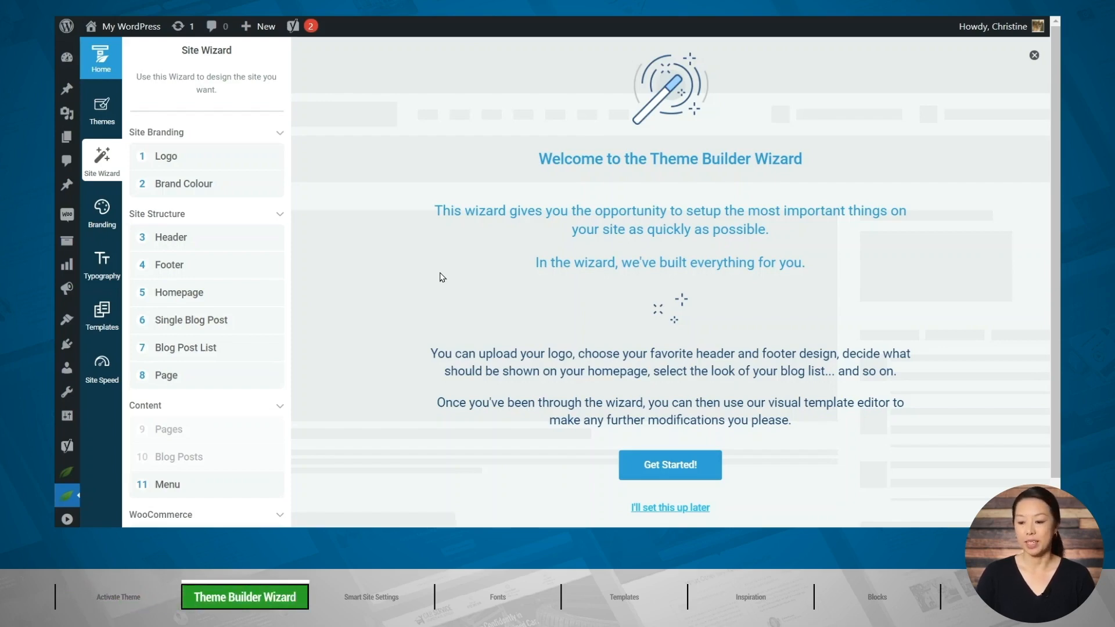
click(667, 472)
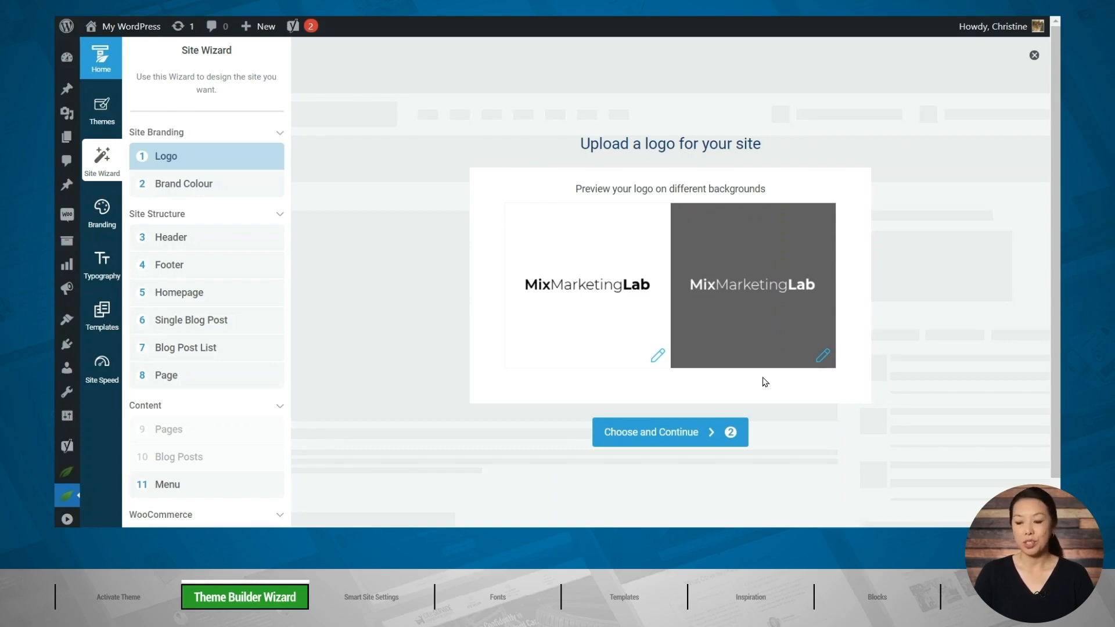
Assign the dark MixMarketingLab logo to the light background and the white version to the dark background, and accept the logo stage.
click(589, 329)
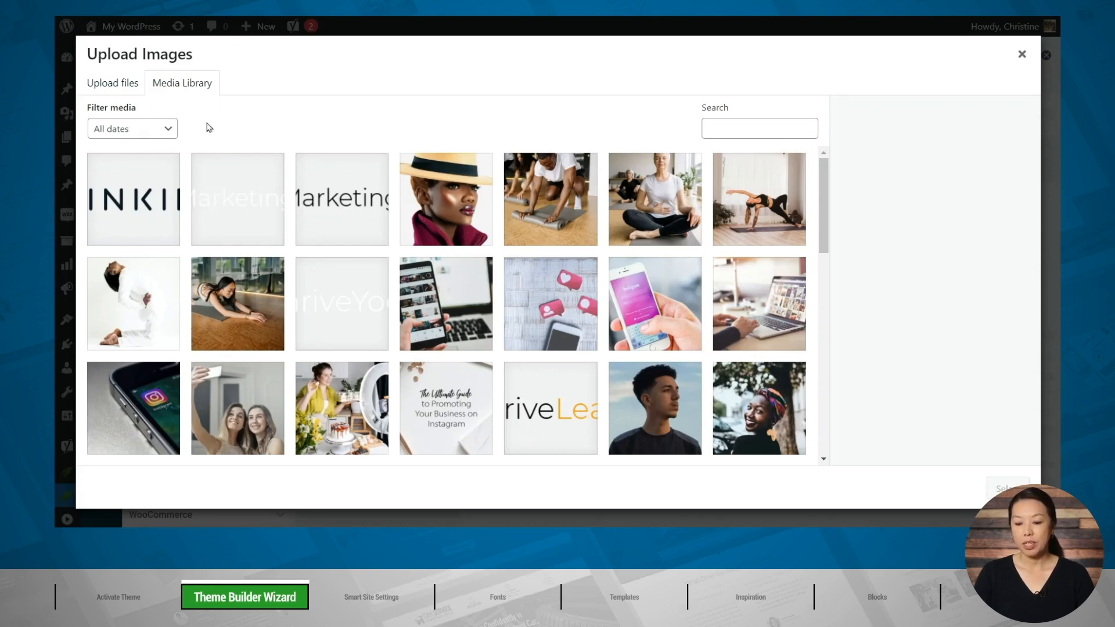
click(336, 208)
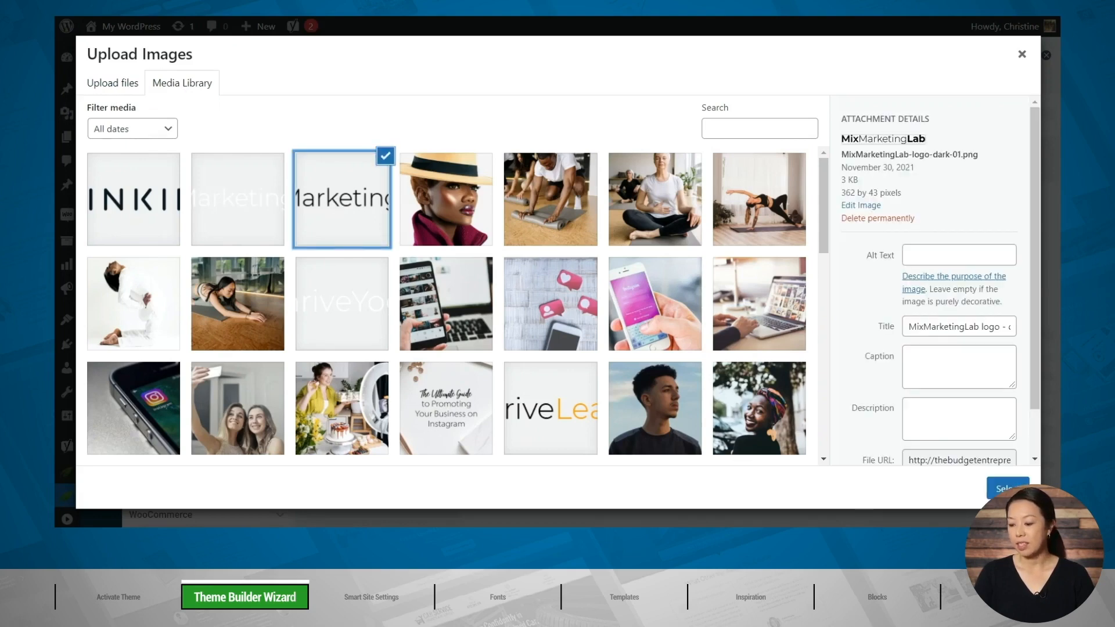
click(1009, 490)
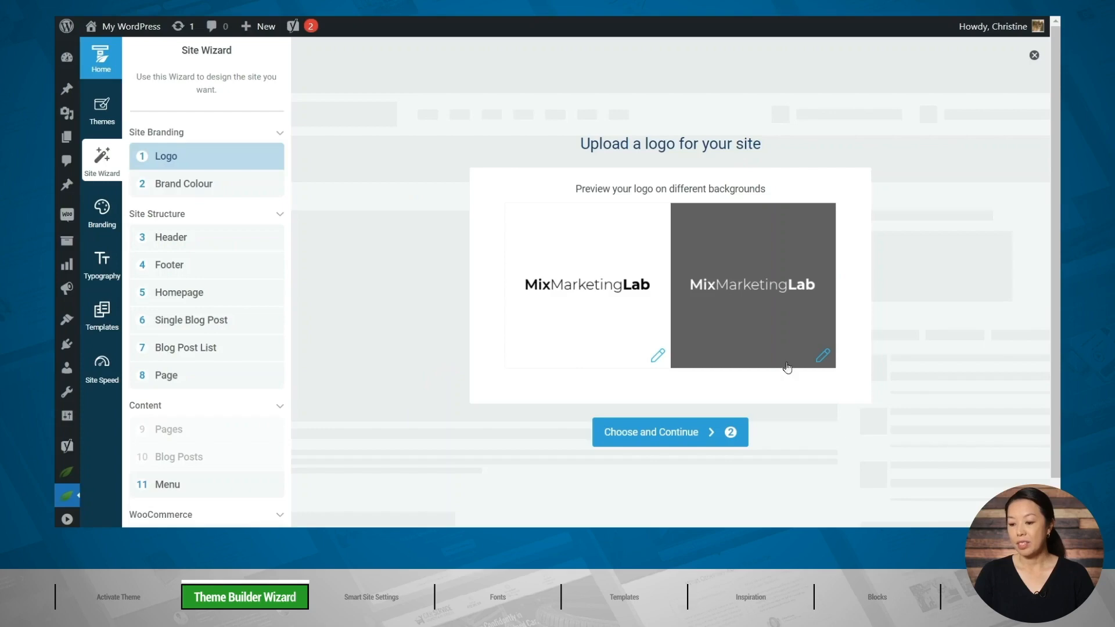
click(743, 329)
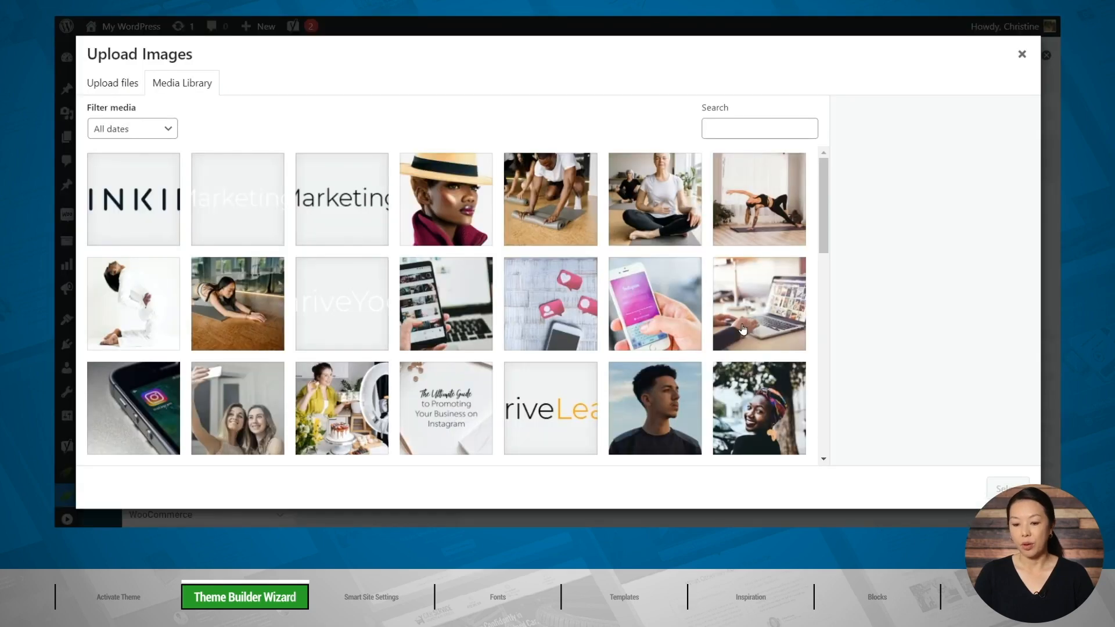
click(261, 236)
click(1007, 489)
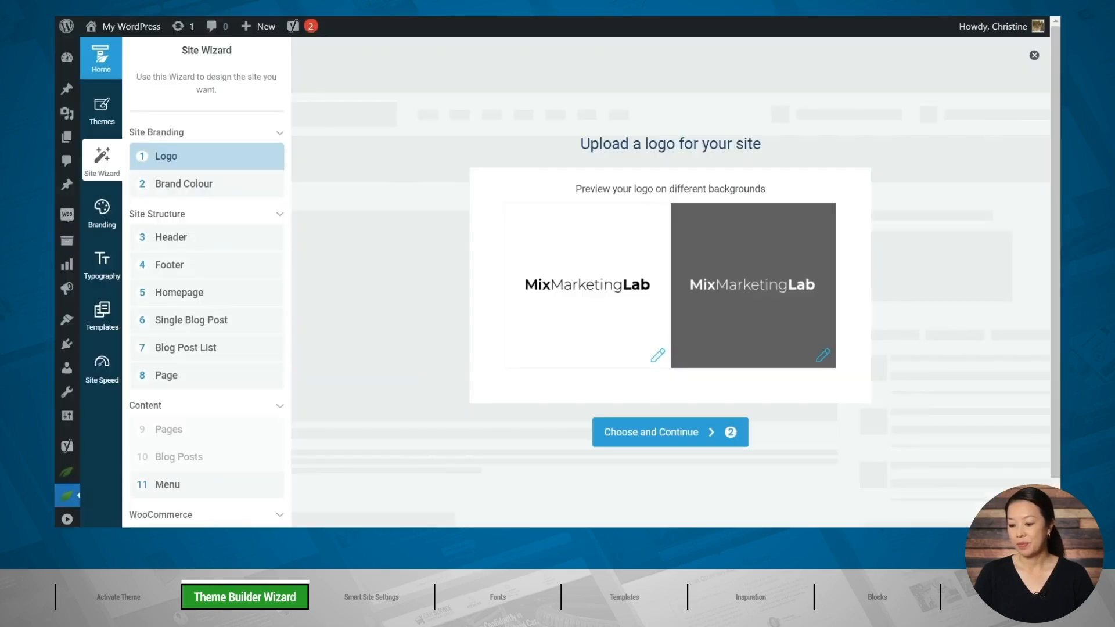
click(686, 443)
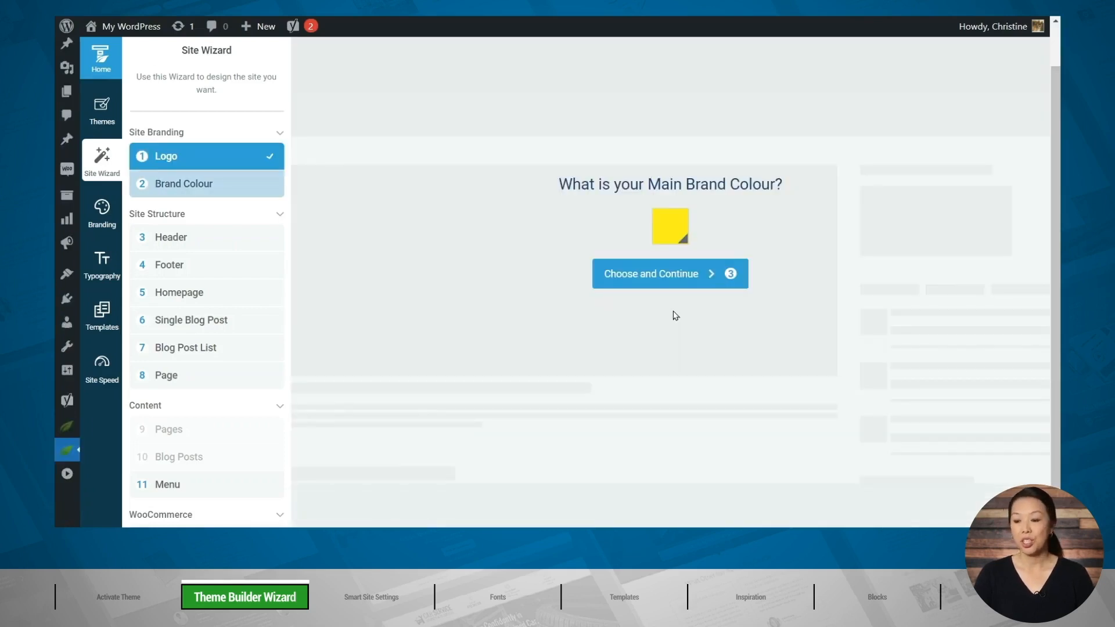
Set the main brand colour to orange #ff9200 and continue to the header stage.
click(675, 236)
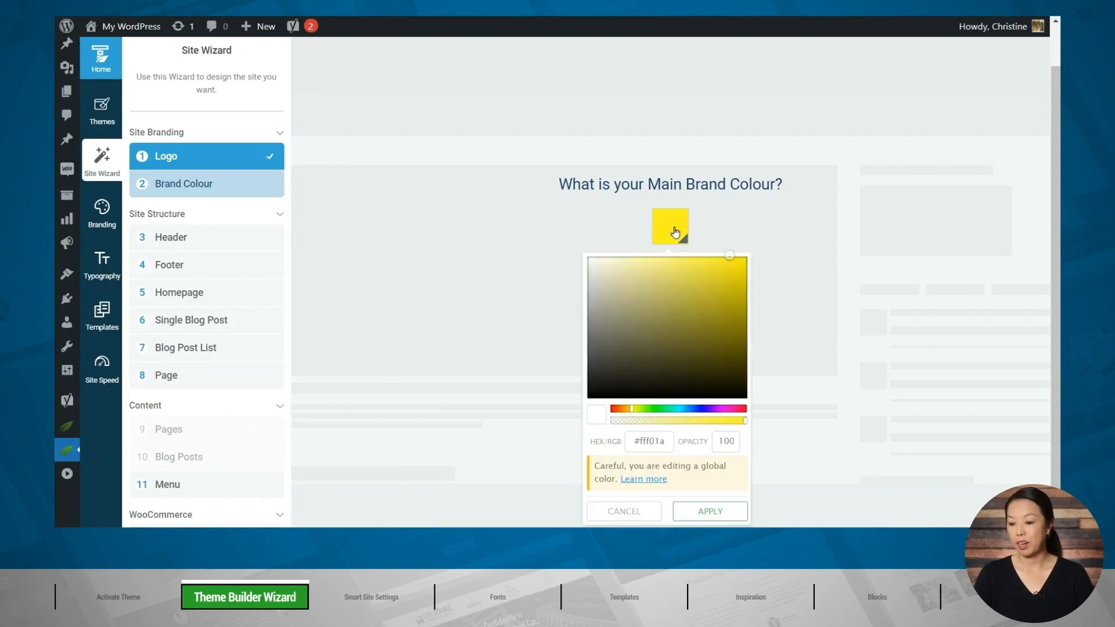
drag(623, 412, 625, 414)
drag(707, 285, 752, 252)
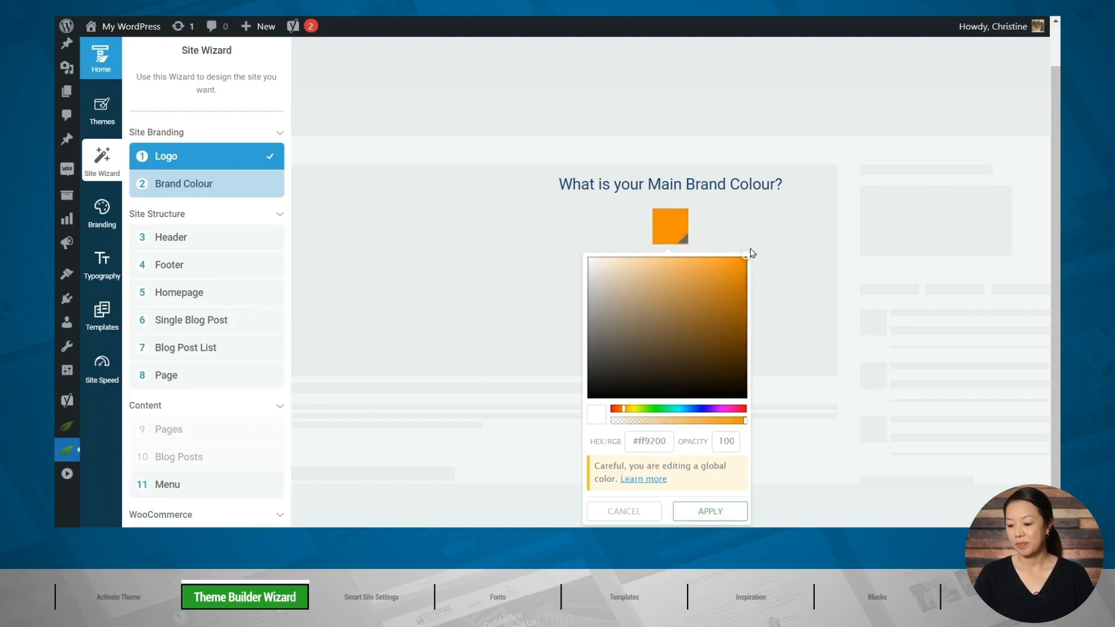
click(723, 514)
click(659, 284)
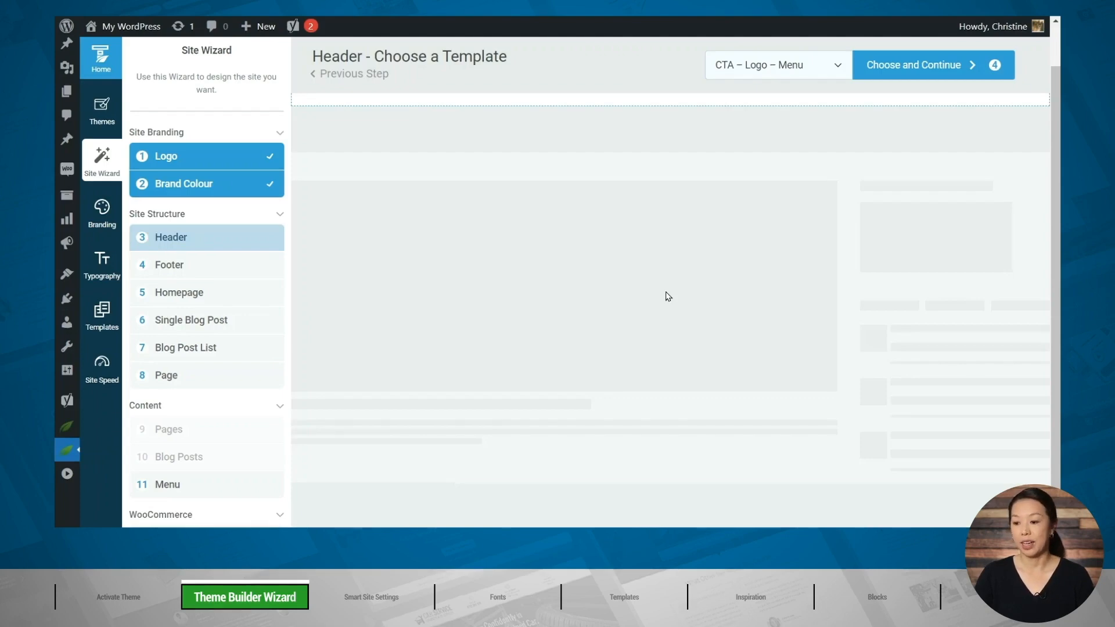
Browse the theme headers, choose the Centered Logo 03 template and continue to the footer stage.
click(832, 66)
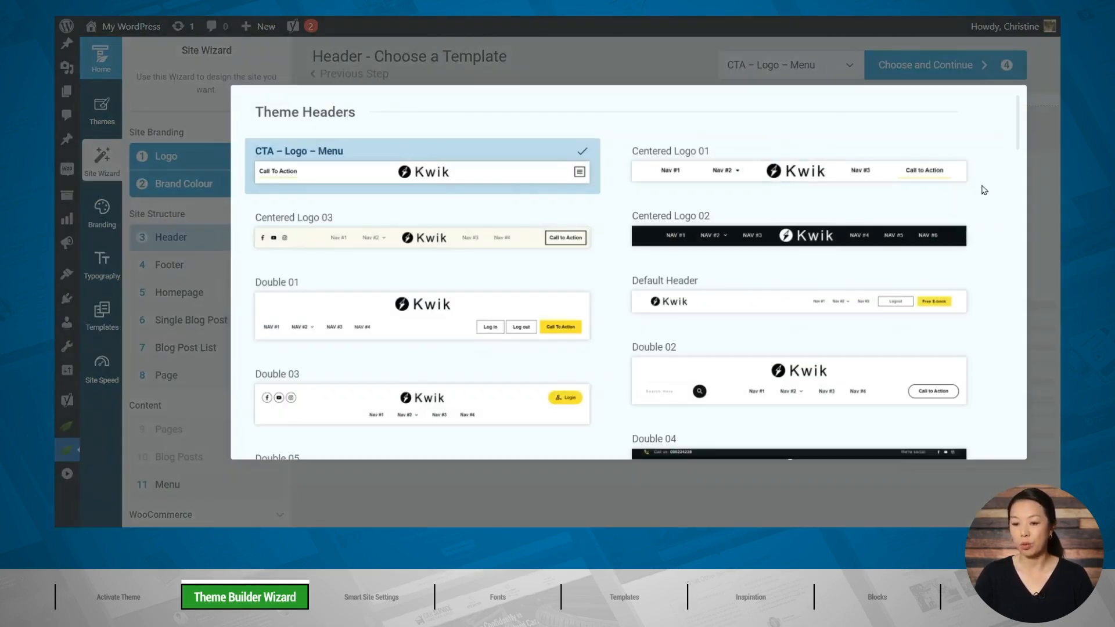
scroll(984, 190, down, 3)
scroll(984, 190, down, 9)
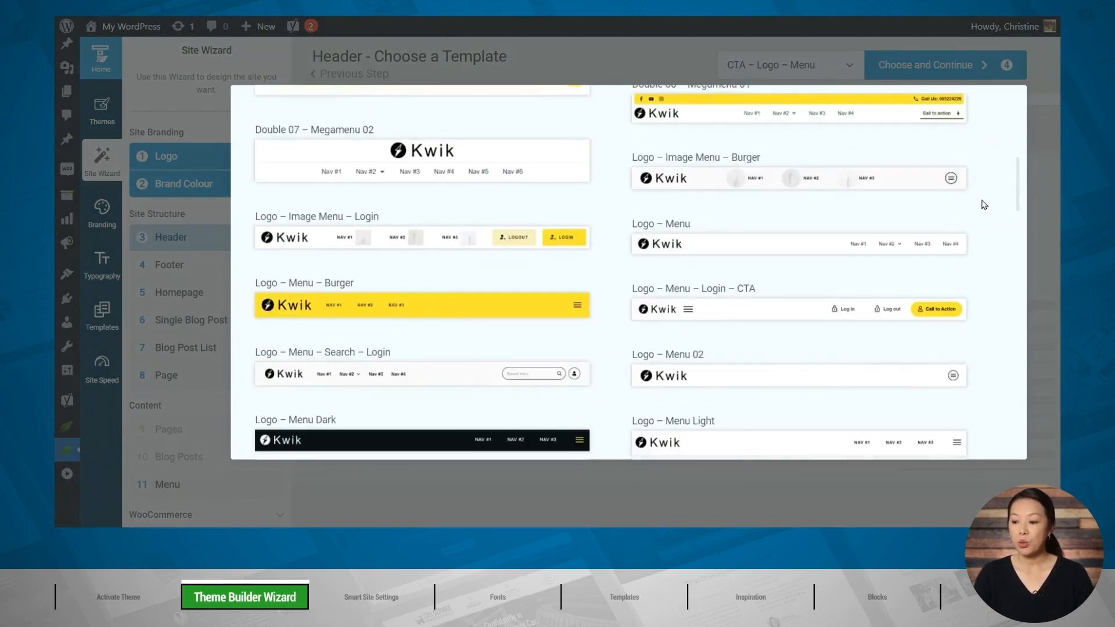
scroll(986, 232, down, 3)
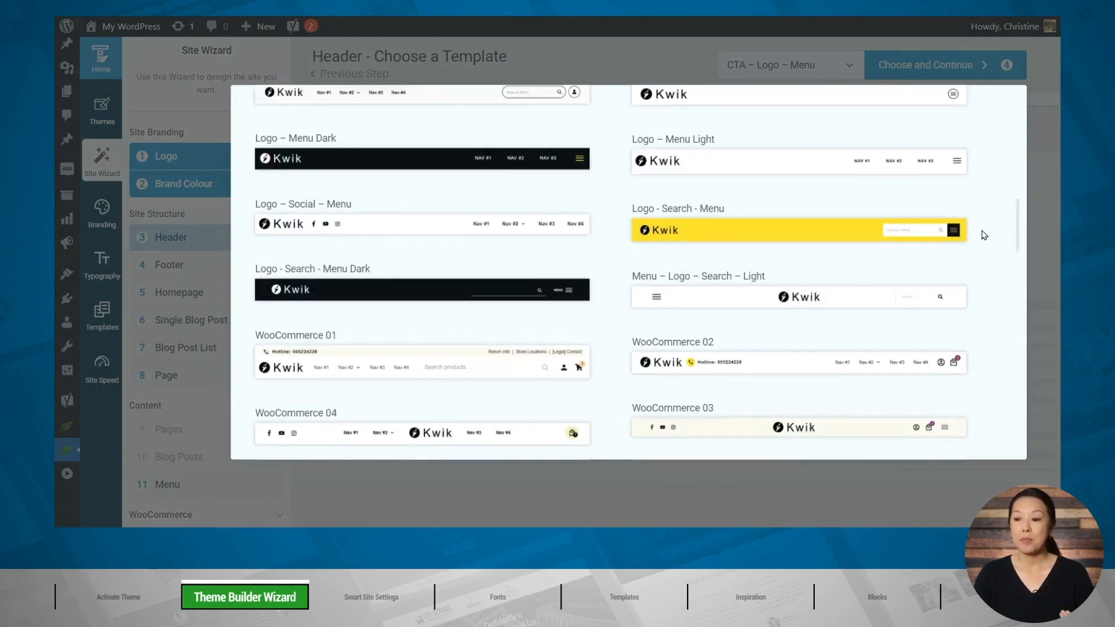
scroll(993, 250, down, 3)
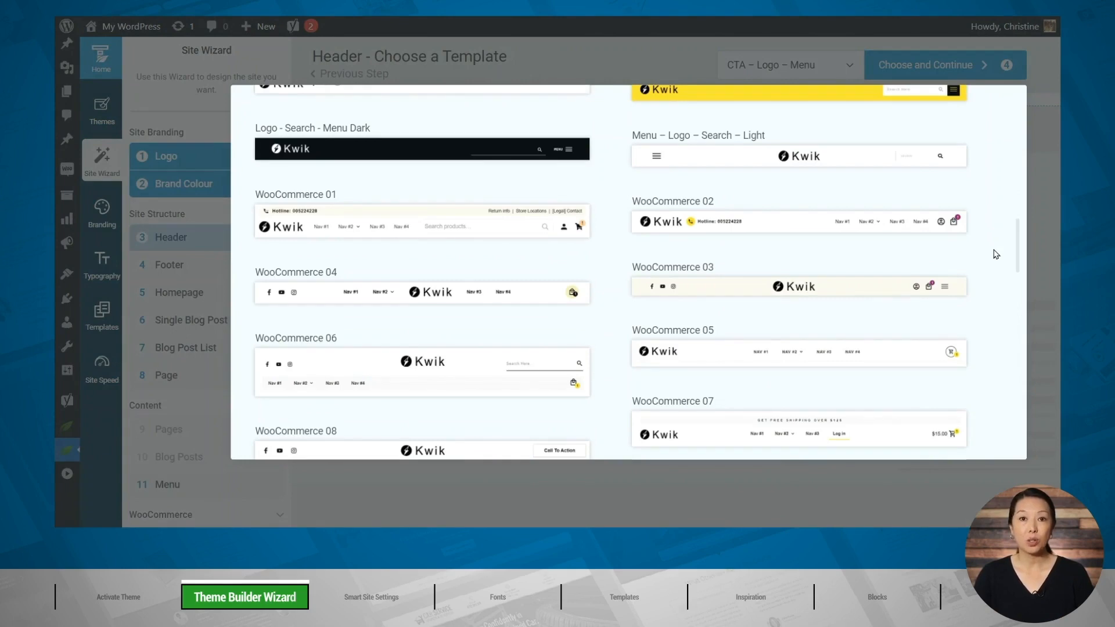
scroll(996, 254, up, 18)
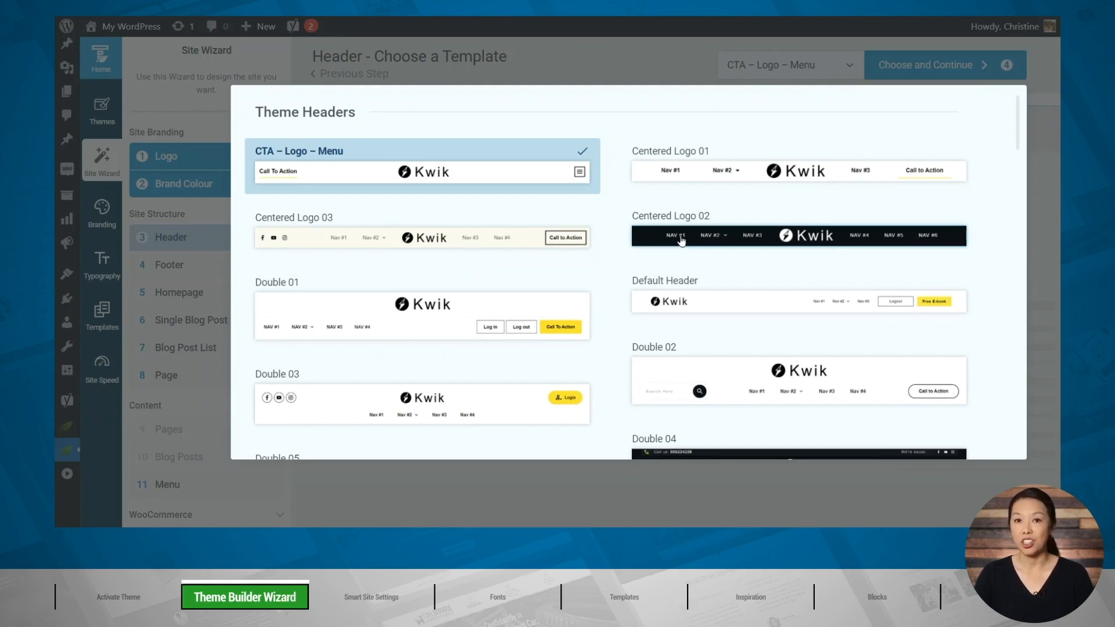
click(467, 250)
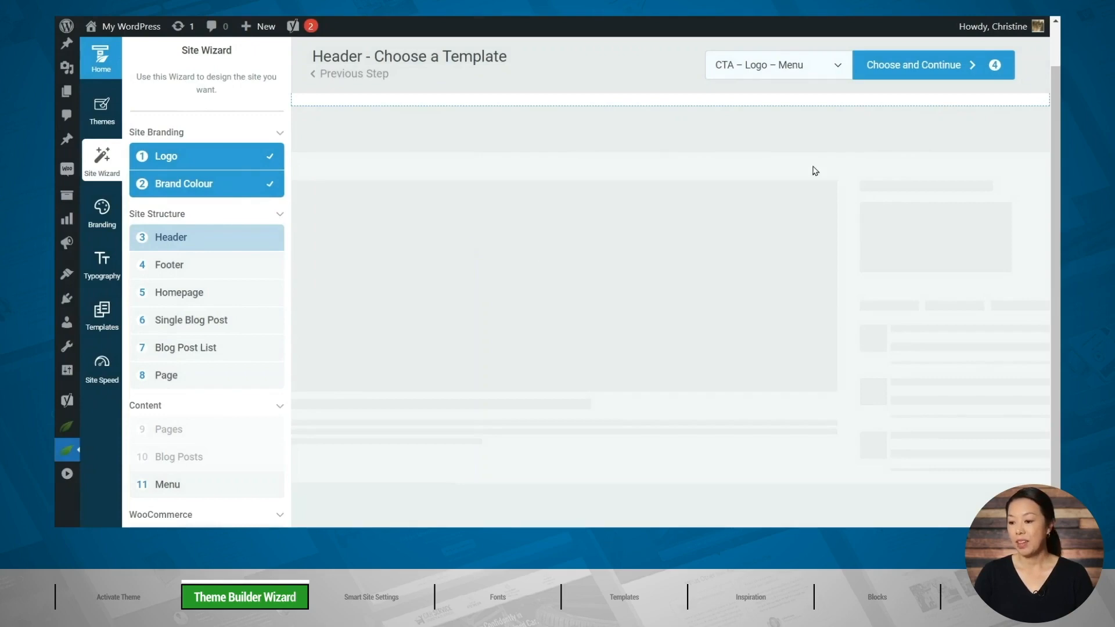
click(895, 76)
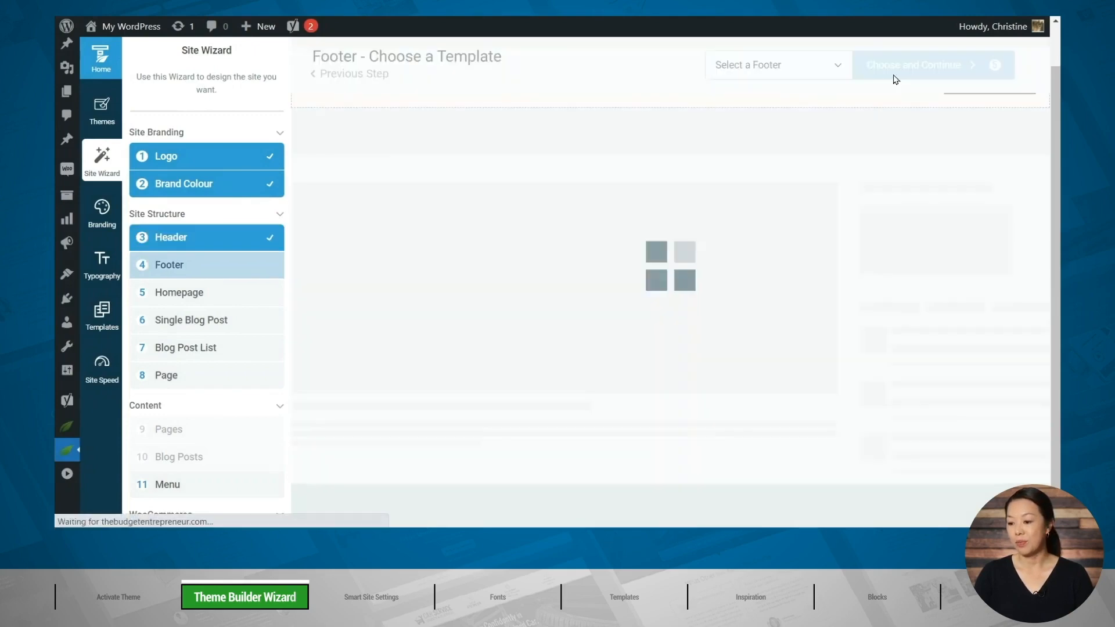
Choose the Lead Generation 01 footer template and continue to the homepage stage.
click(807, 68)
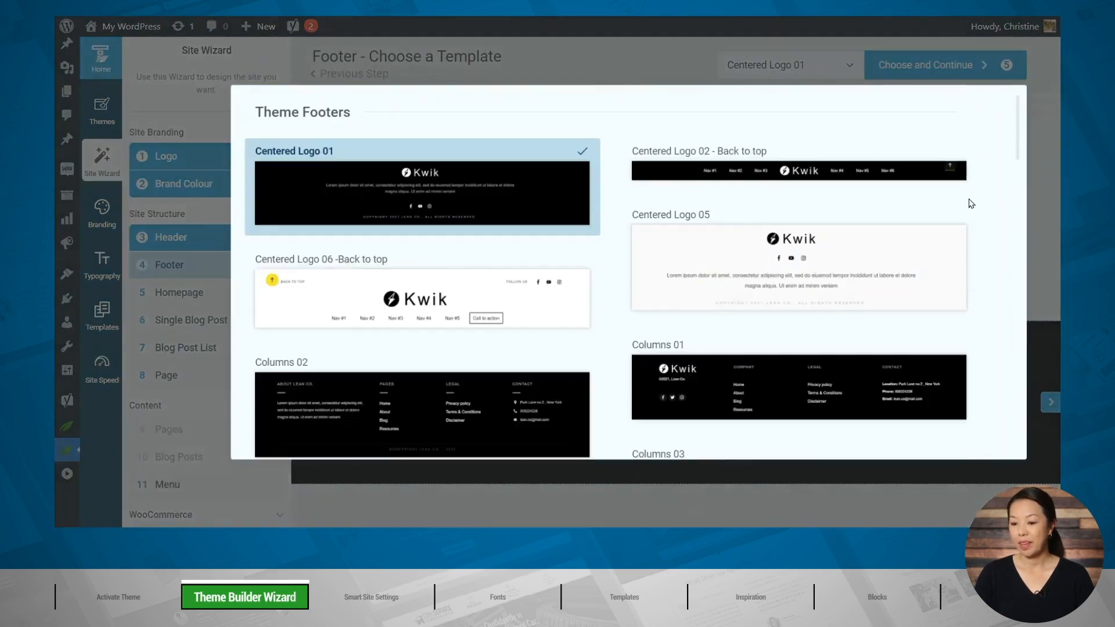
scroll(999, 217, down, 2)
scroll(999, 217, down, 10)
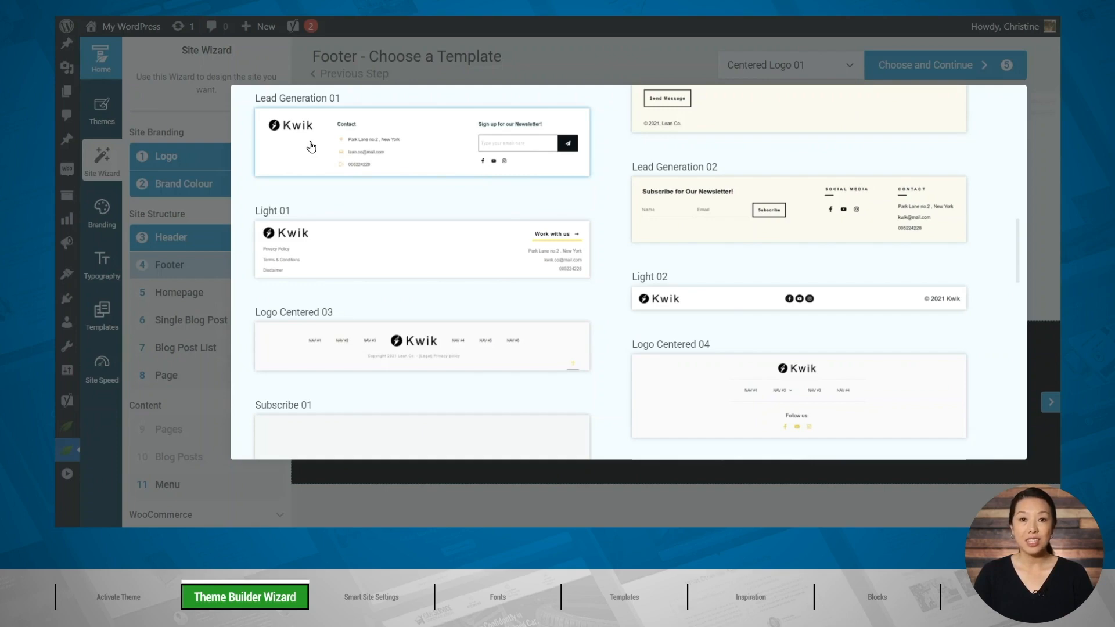
click(431, 137)
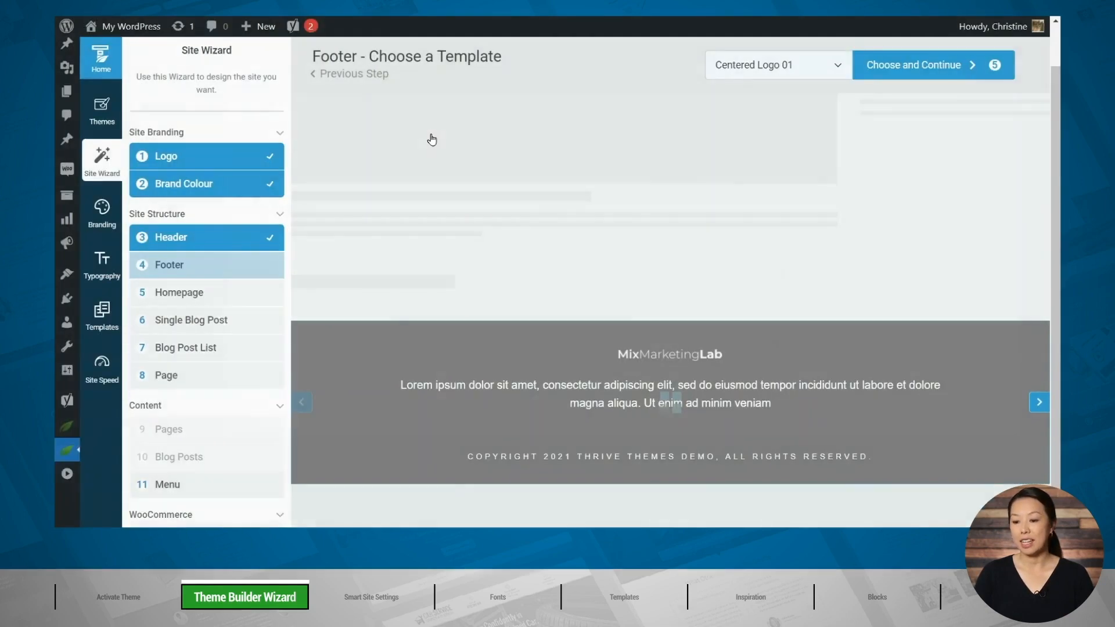
click(904, 75)
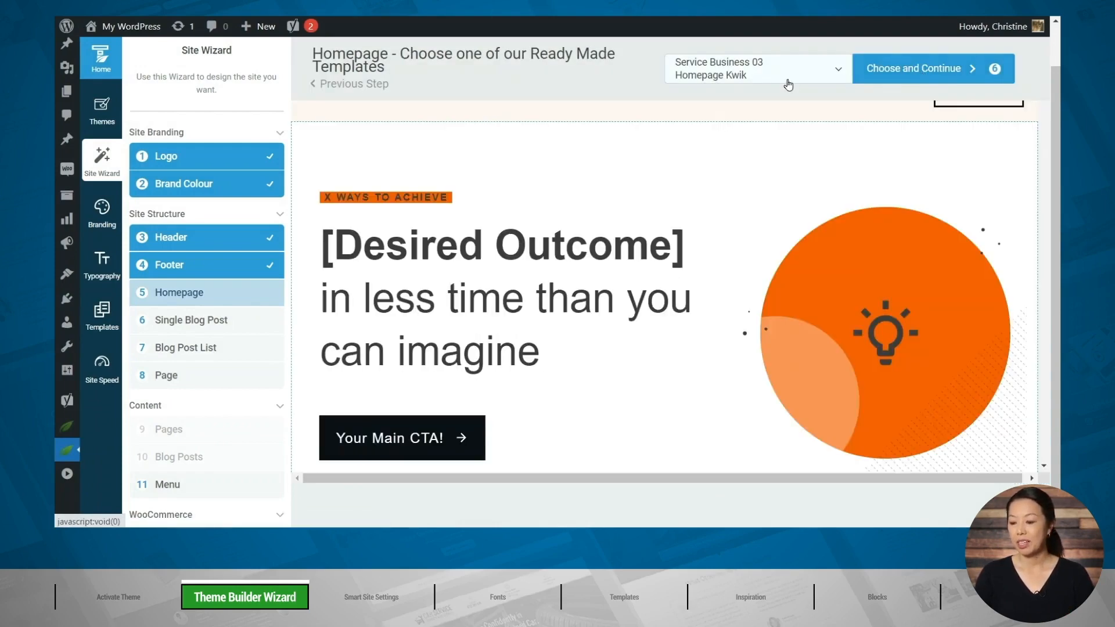
Browse the ready-made homepages, choose Service Business 03 – Homepage Kwik and continue to the single blog post stage.
click(787, 79)
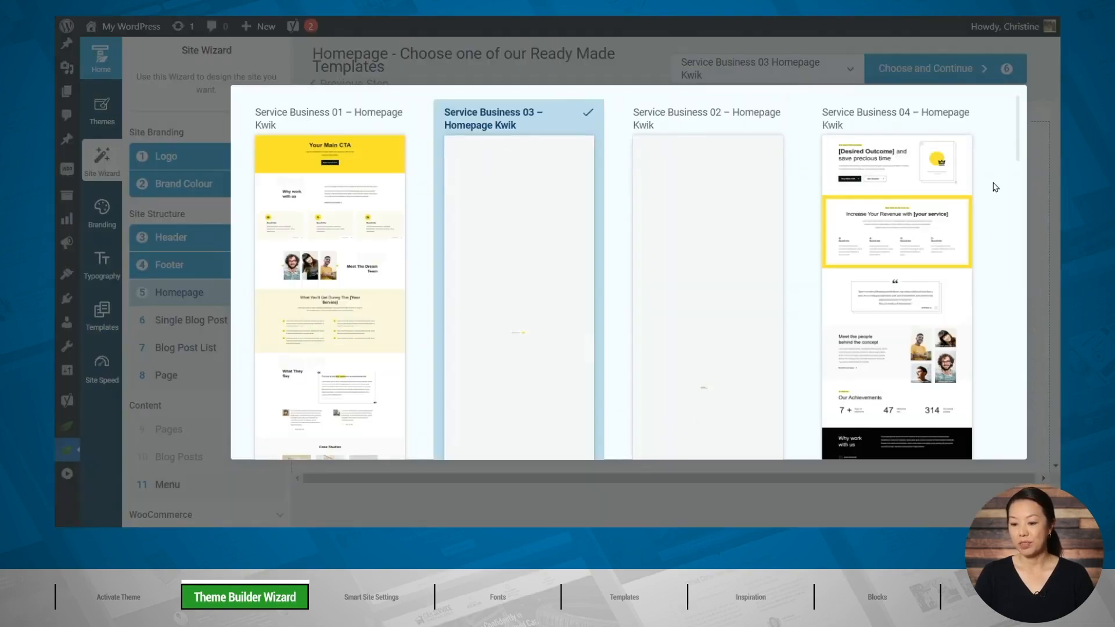
scroll(805, 130, down, 15)
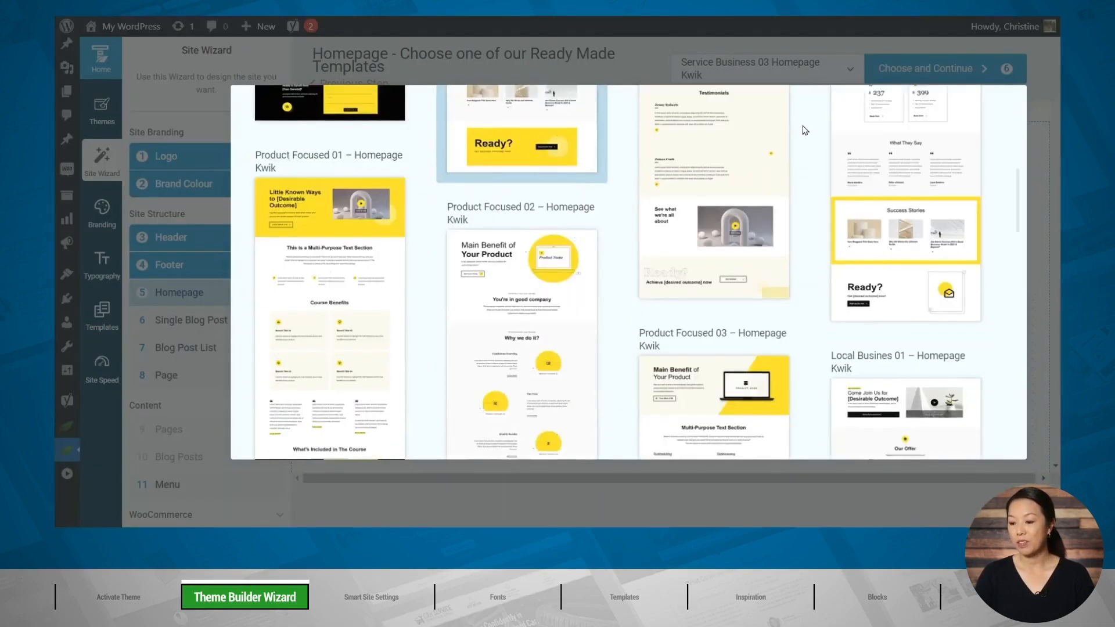
scroll(805, 130, down, 10)
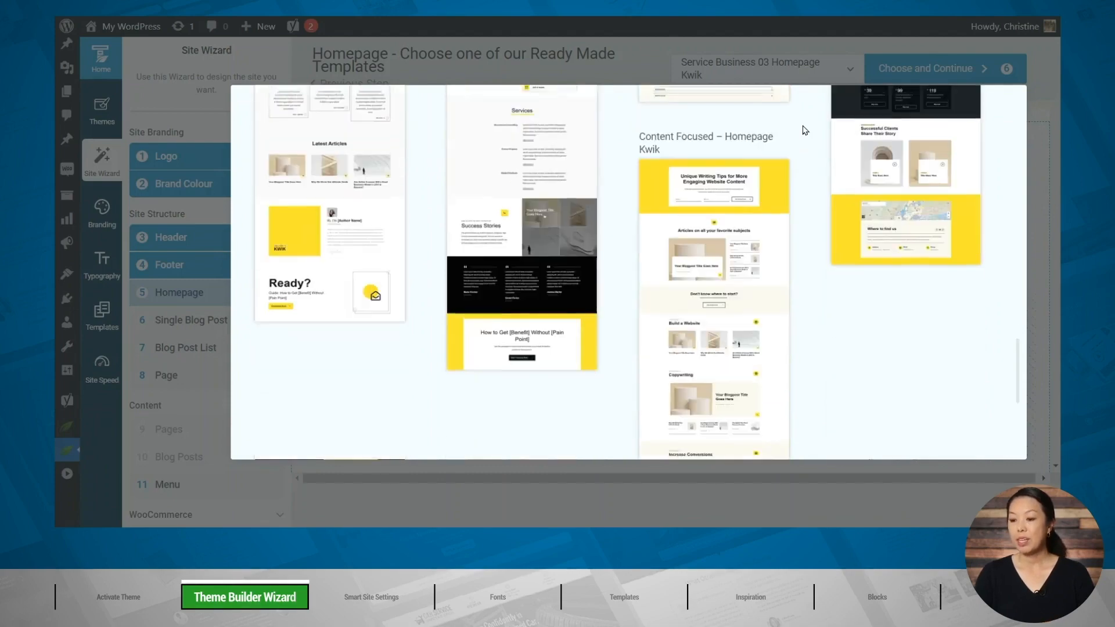
scroll(805, 130, up, 12)
scroll(805, 130, up, 8)
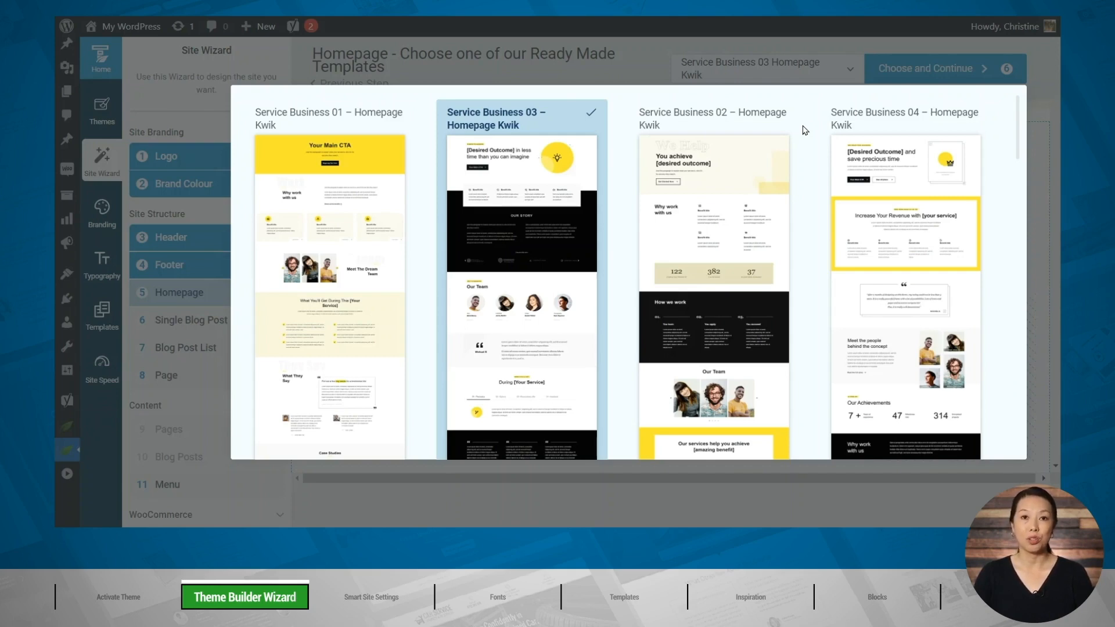
click(551, 181)
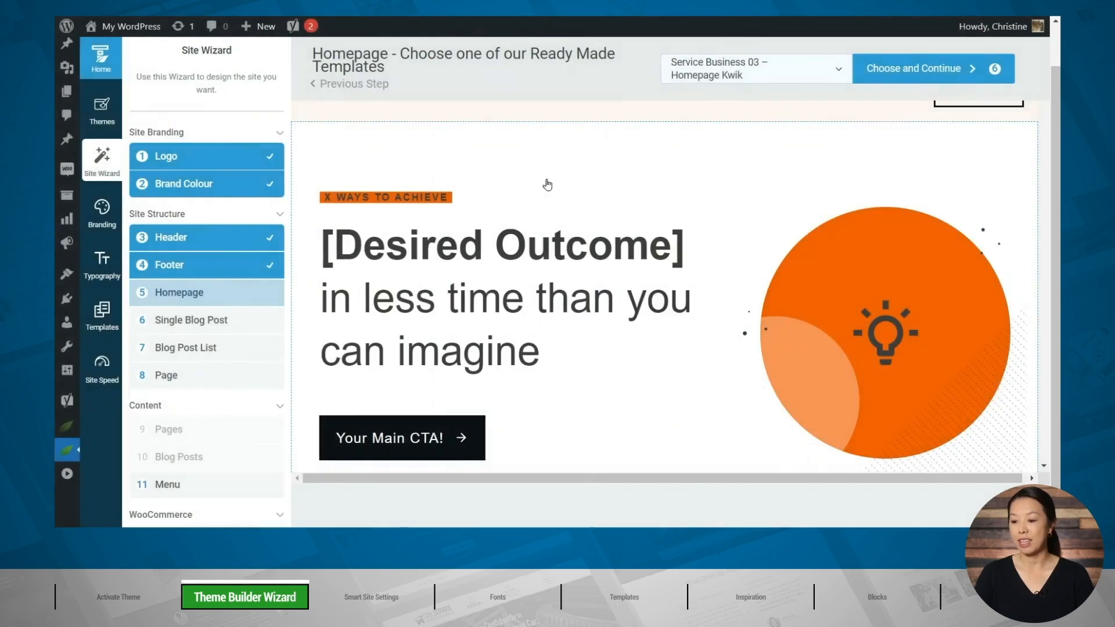
click(947, 69)
click(789, 223)
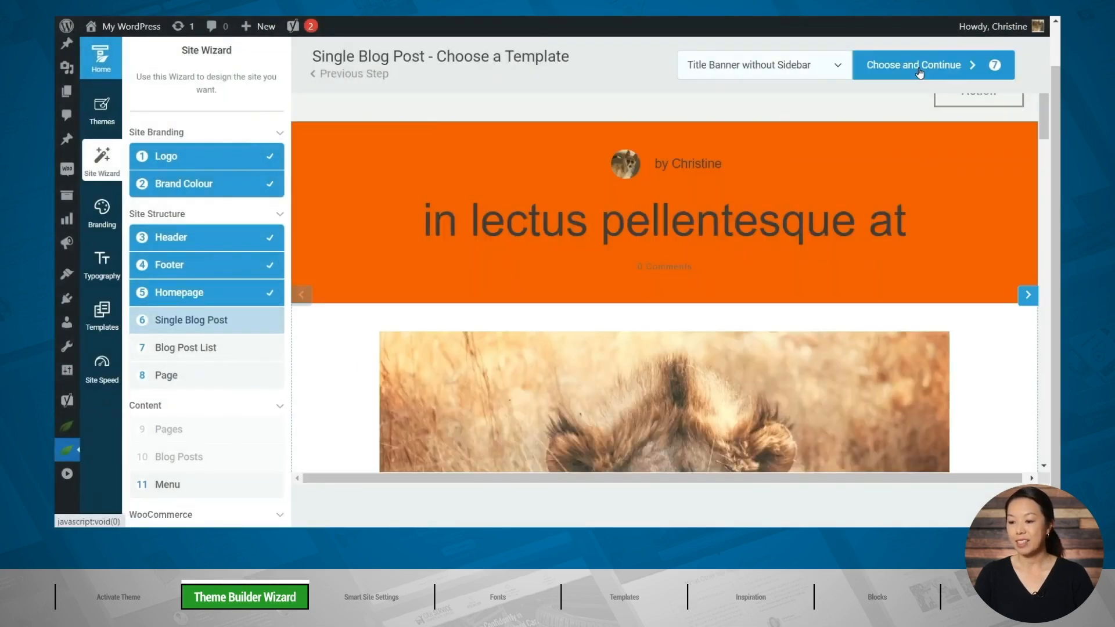
Choose the Light Title Banner With Sidebar template for single blog posts and continue to the blog post list stage.
click(774, 69)
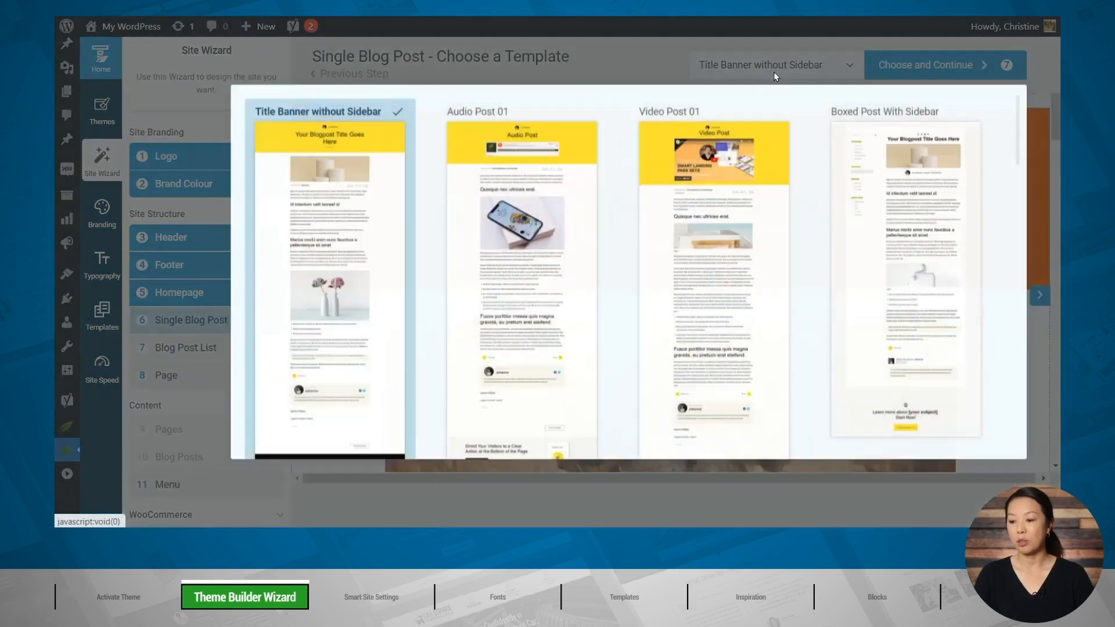
scroll(807, 124, down, 4)
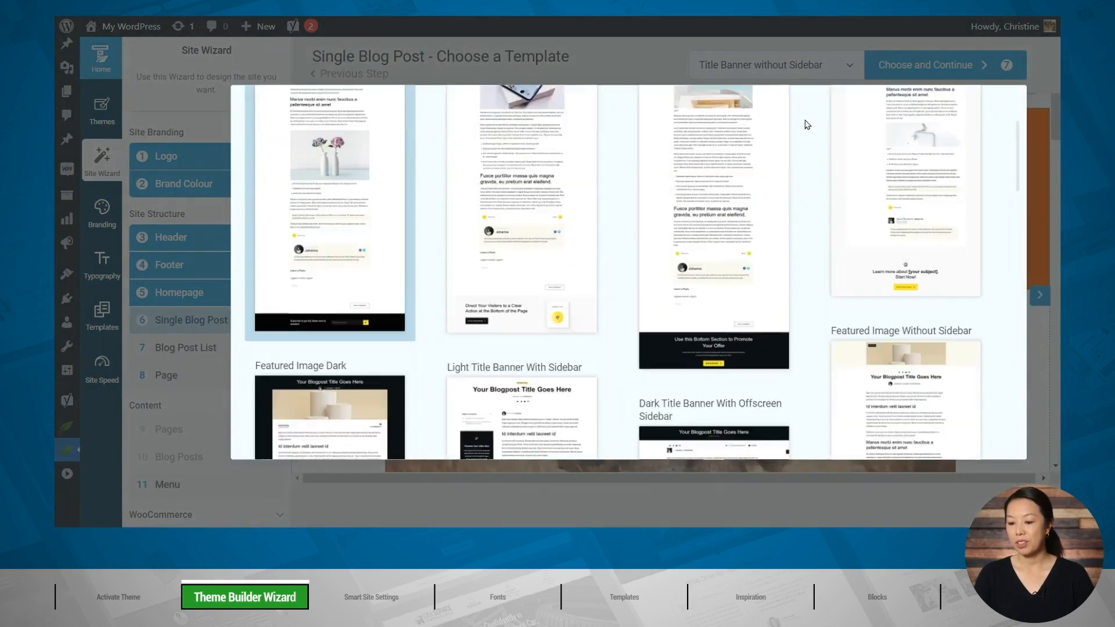
scroll(807, 124, down, 5)
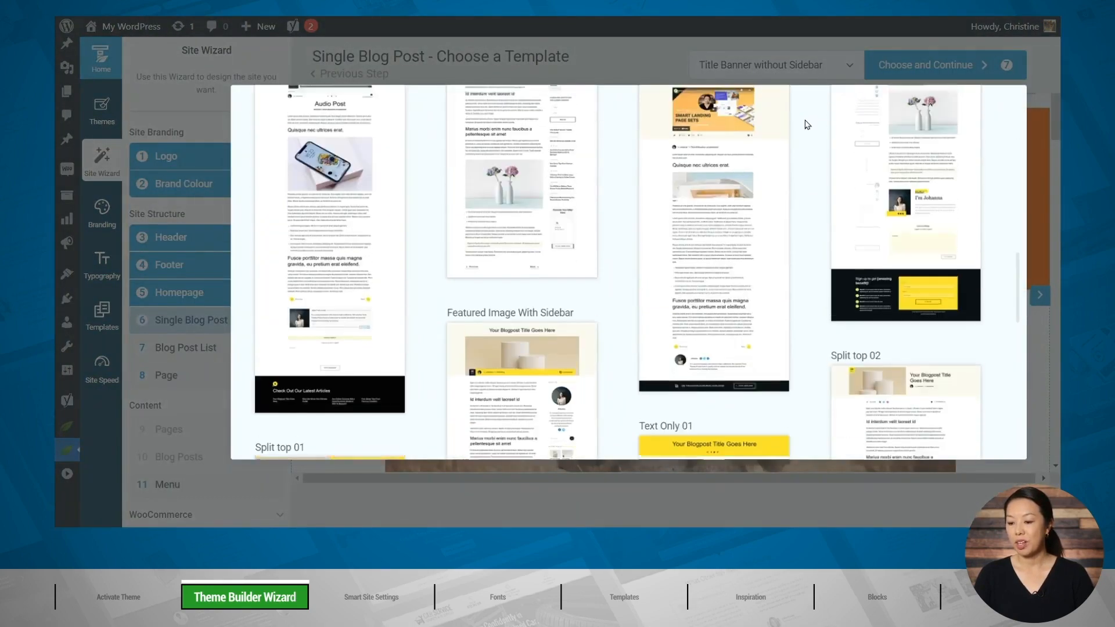
scroll(804, 120, up, 7)
click(523, 169)
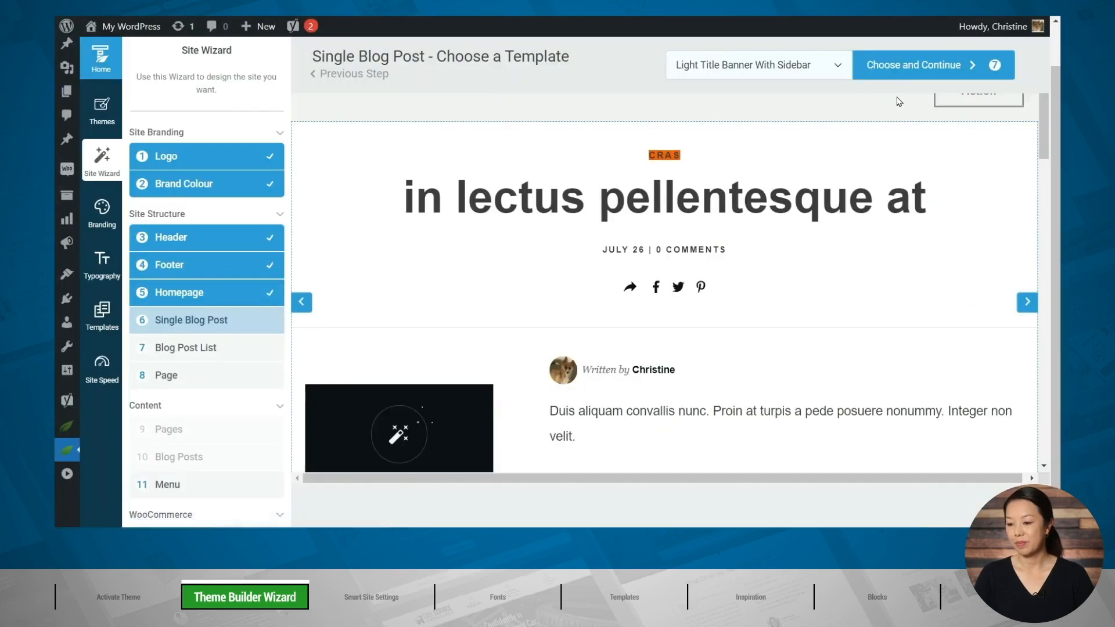
click(902, 62)
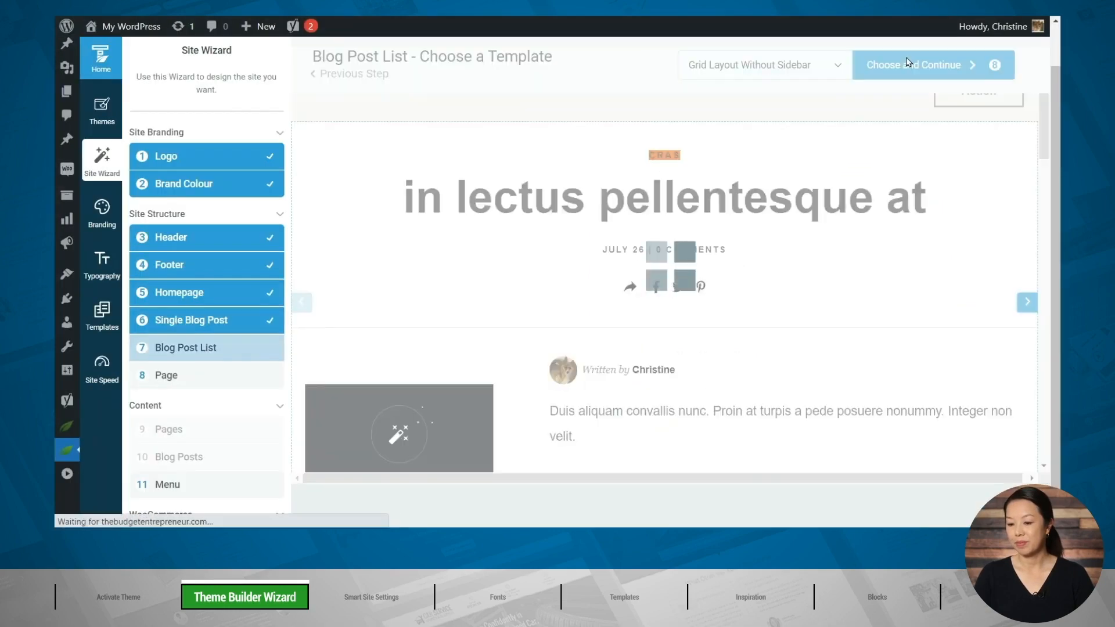
Choose the Featured Post List Layout template for the blog post list and continue to the page stage.
click(787, 63)
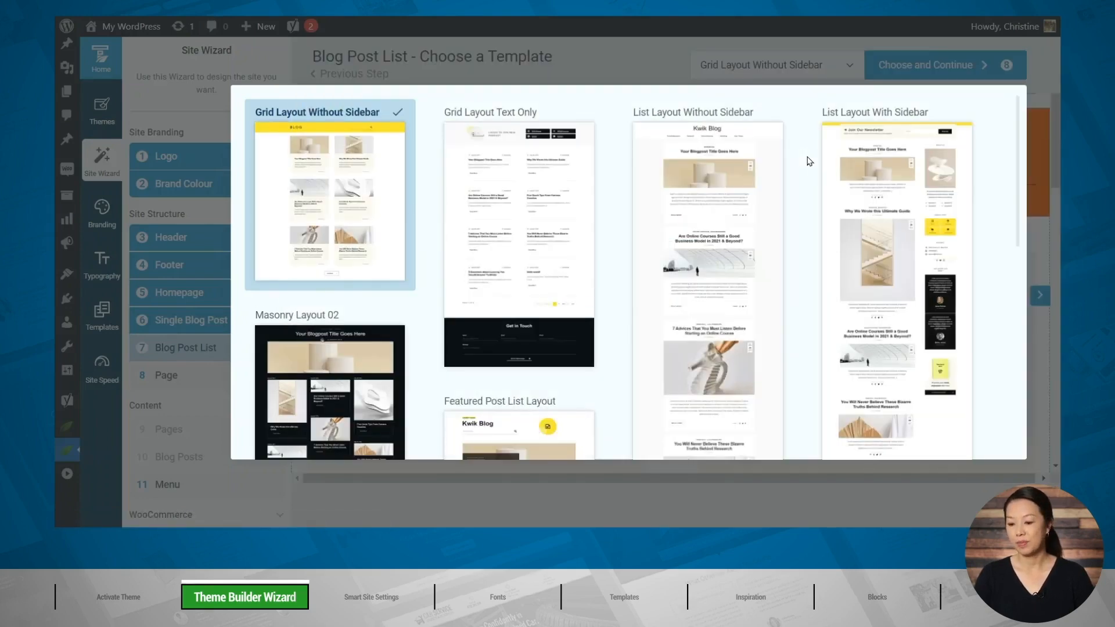
scroll(810, 163, down, 5)
click(533, 215)
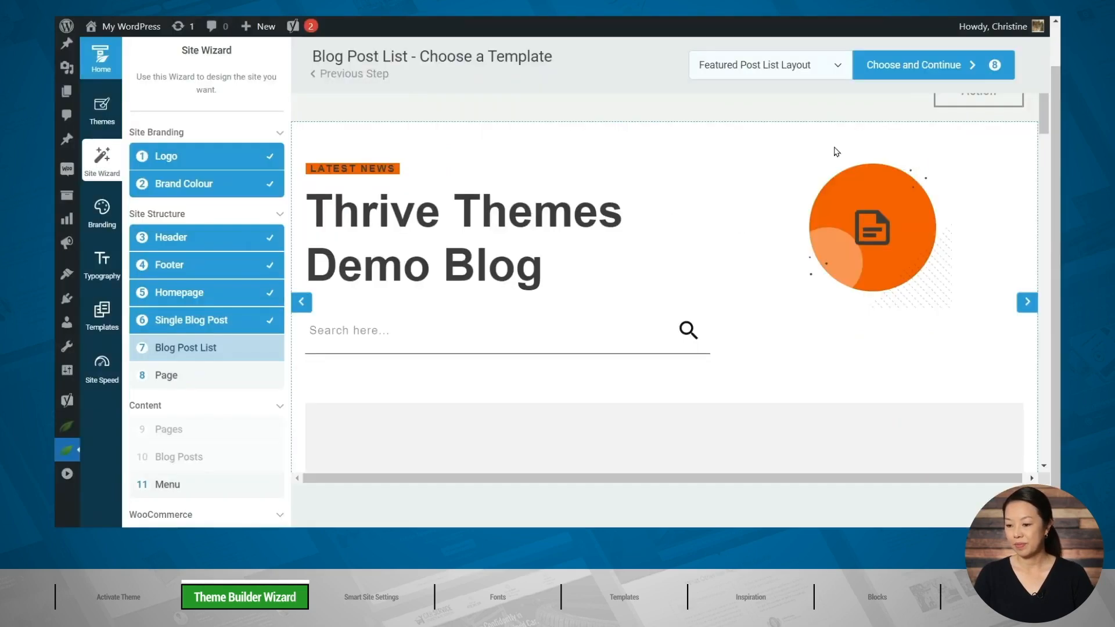
click(925, 77)
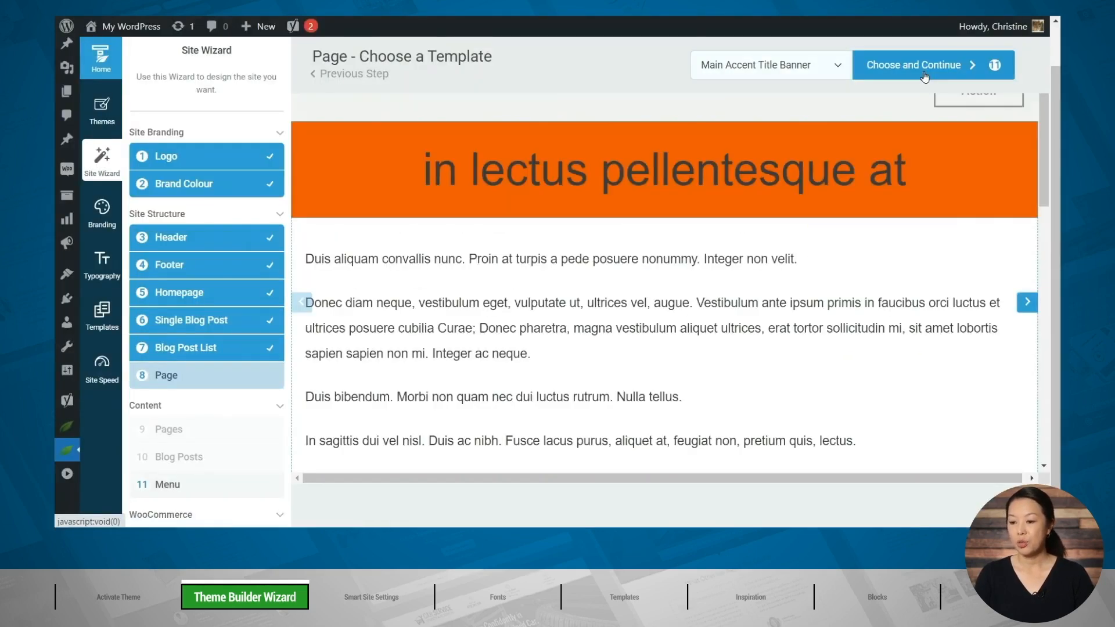
Browse the available page templates, choose one and continue to the menu stage.
click(774, 66)
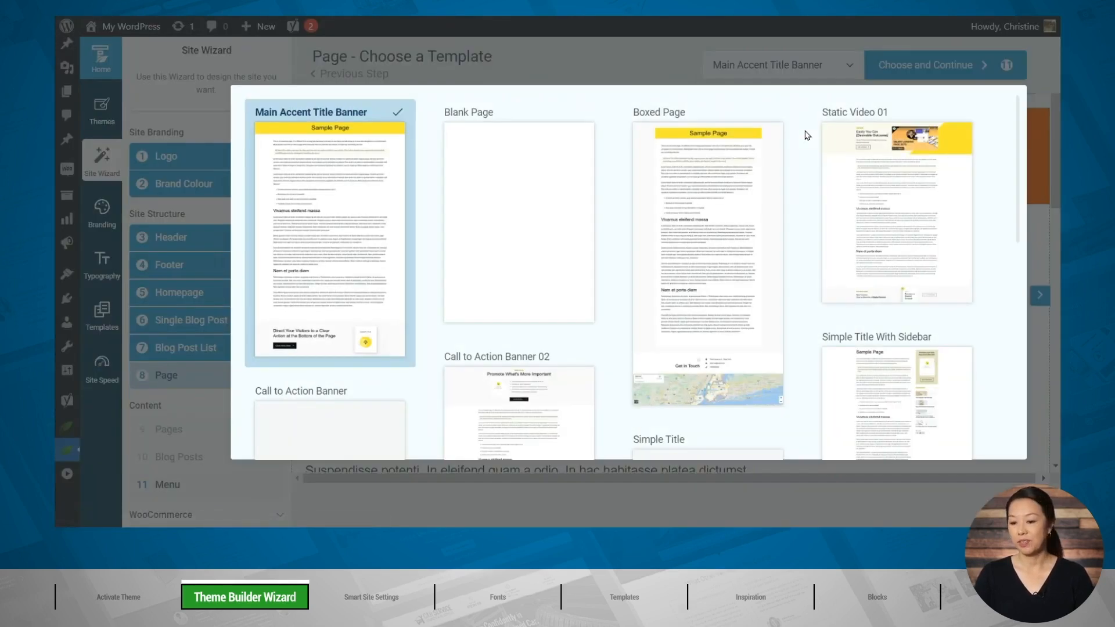
scroll(805, 136, down, 10)
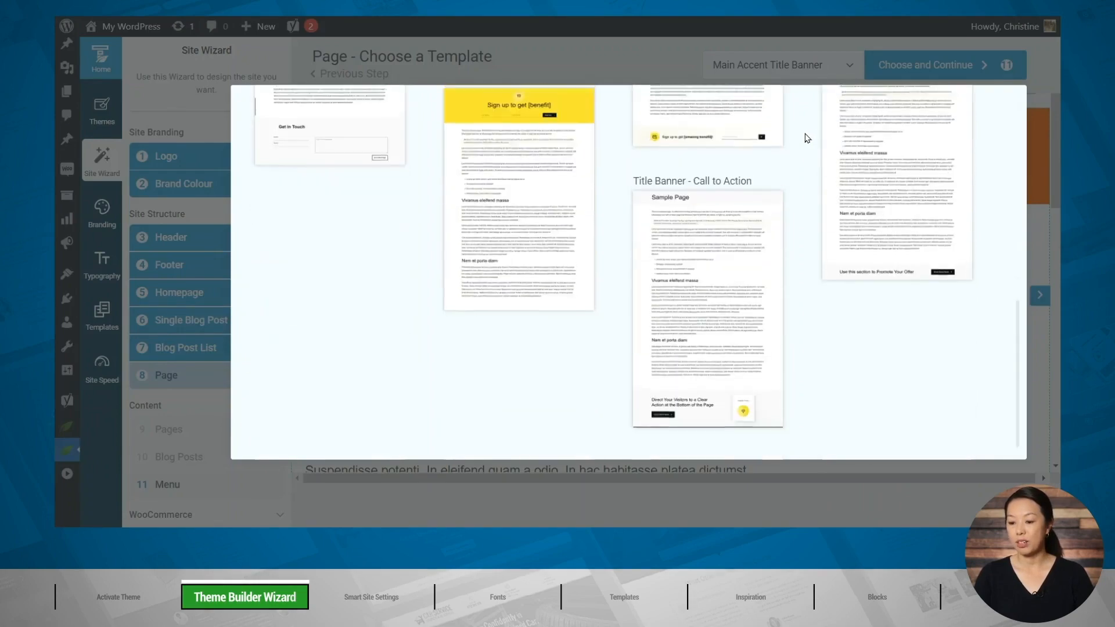
scroll(805, 136, down, 3)
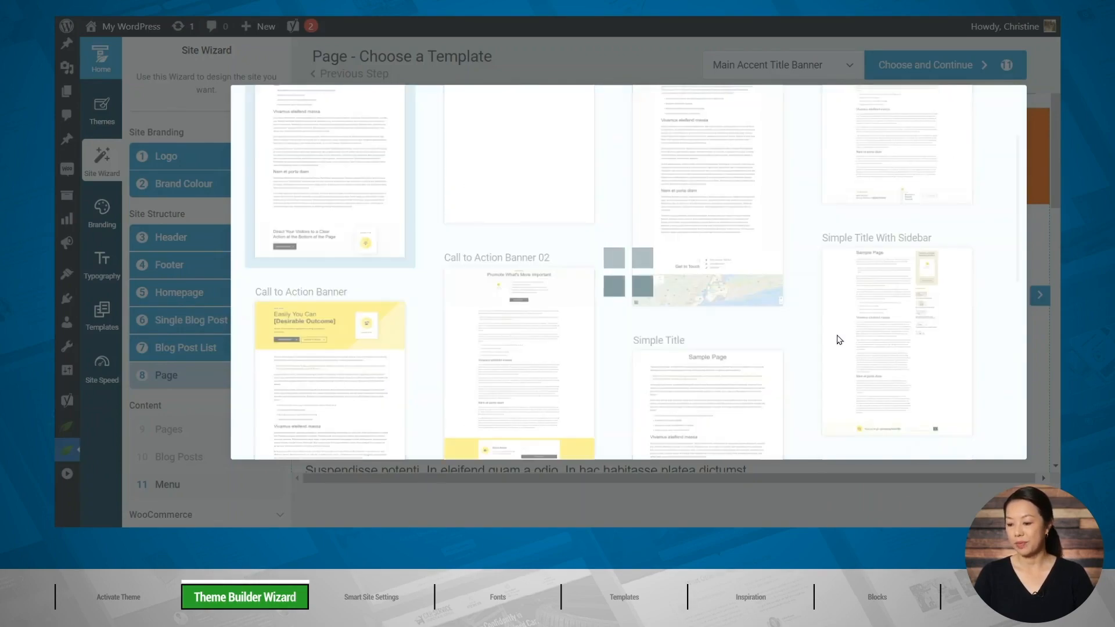
click(519, 360)
click(909, 66)
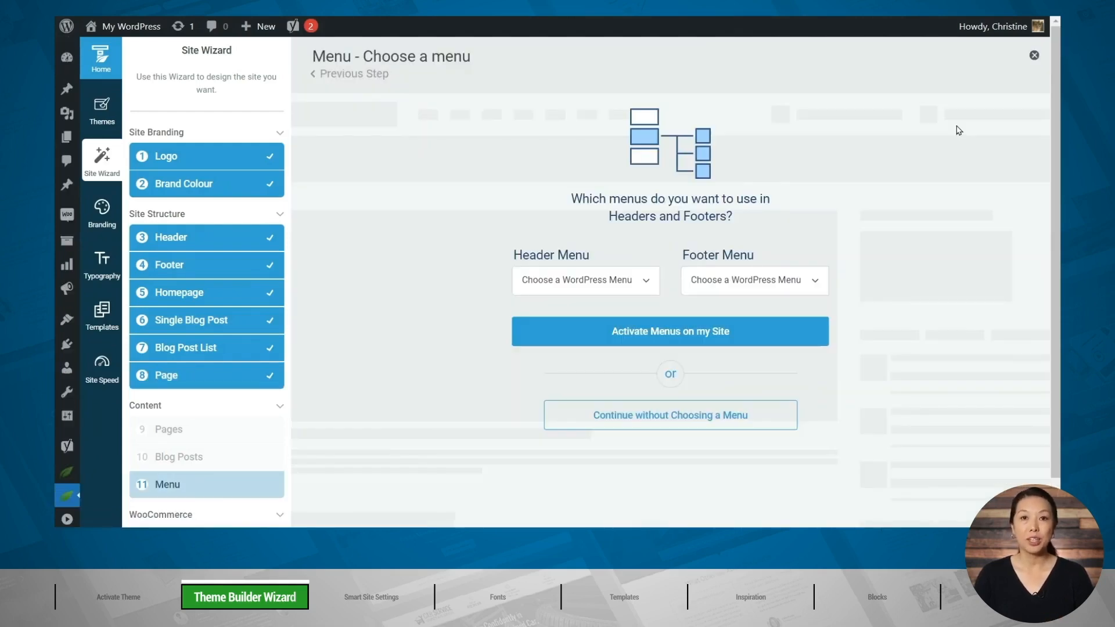
Check the available header and footer menus, and continue to the shop header stage without choosing a menu.
click(645, 281)
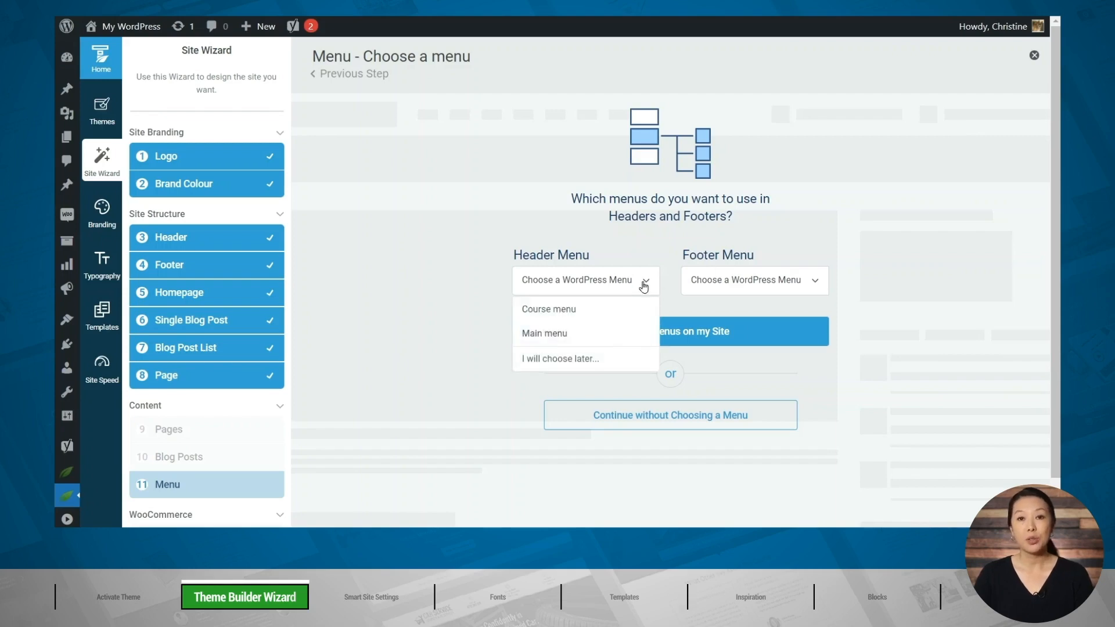
click(791, 284)
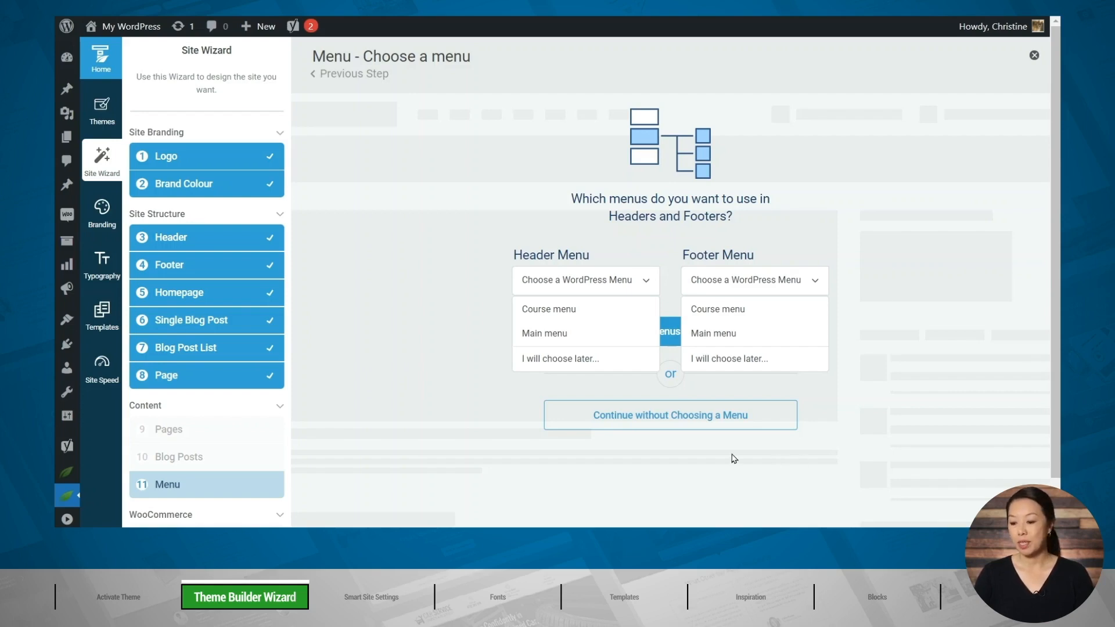
click(657, 427)
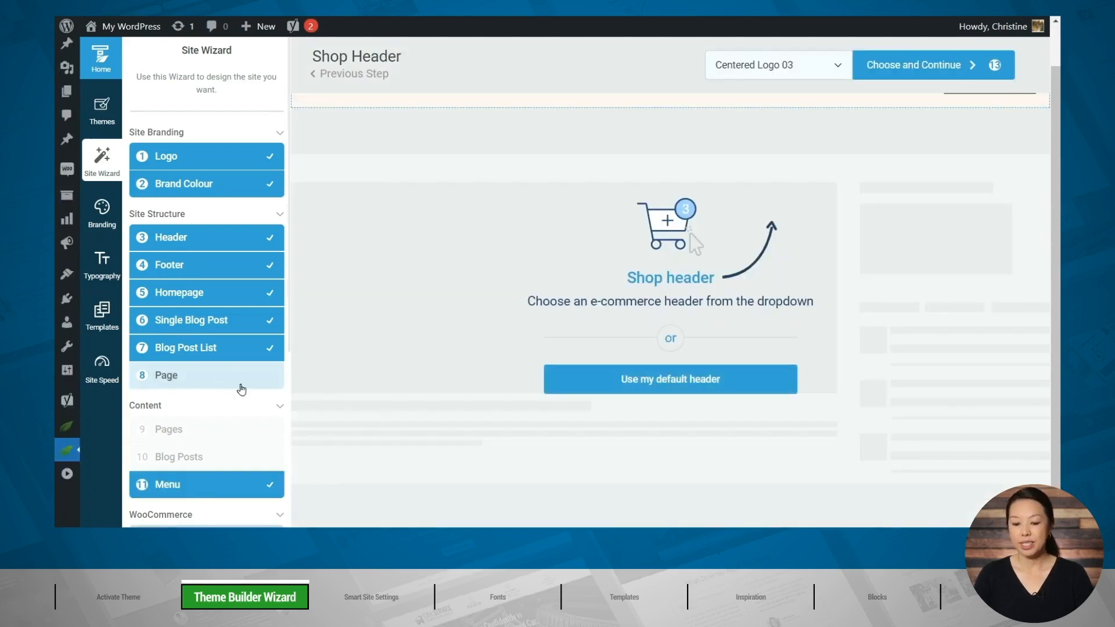
scroll(235, 385, down, 5)
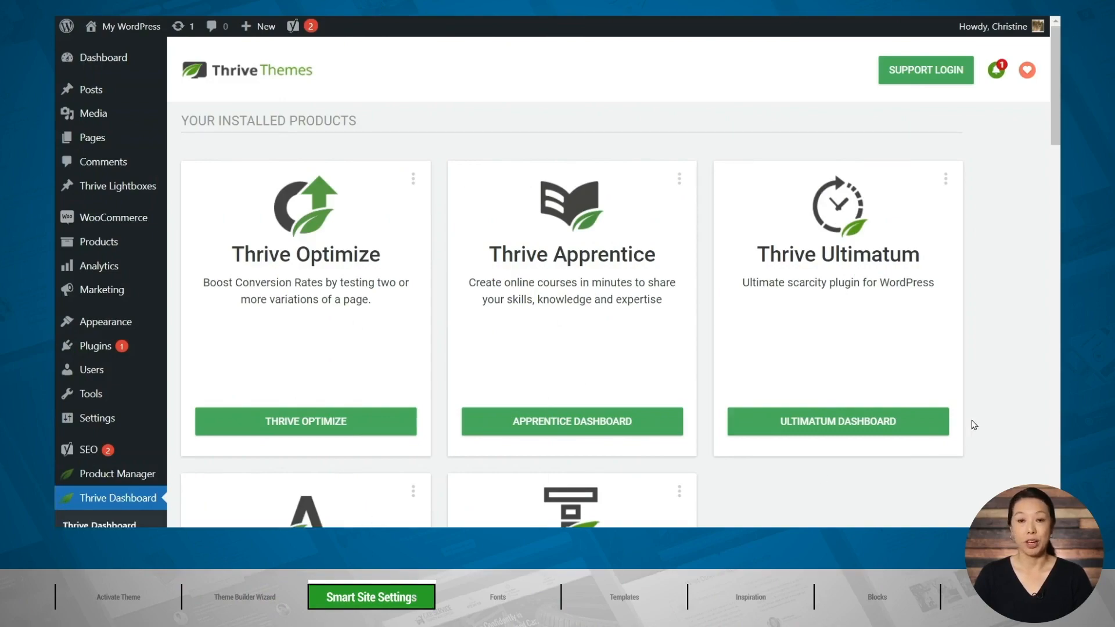
Open the Smart Site settings from the Thrive Dashboard and go to the Legal group of the global fields.
scroll(975, 423, down, 1)
scroll(975, 423, down, 10)
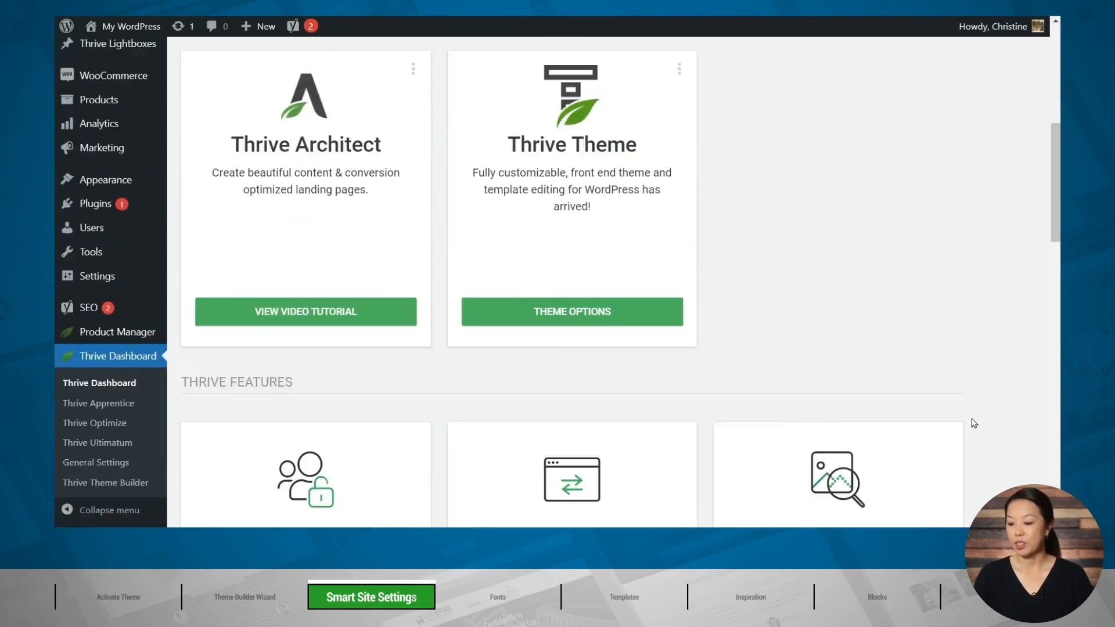
scroll(975, 424, down, 5)
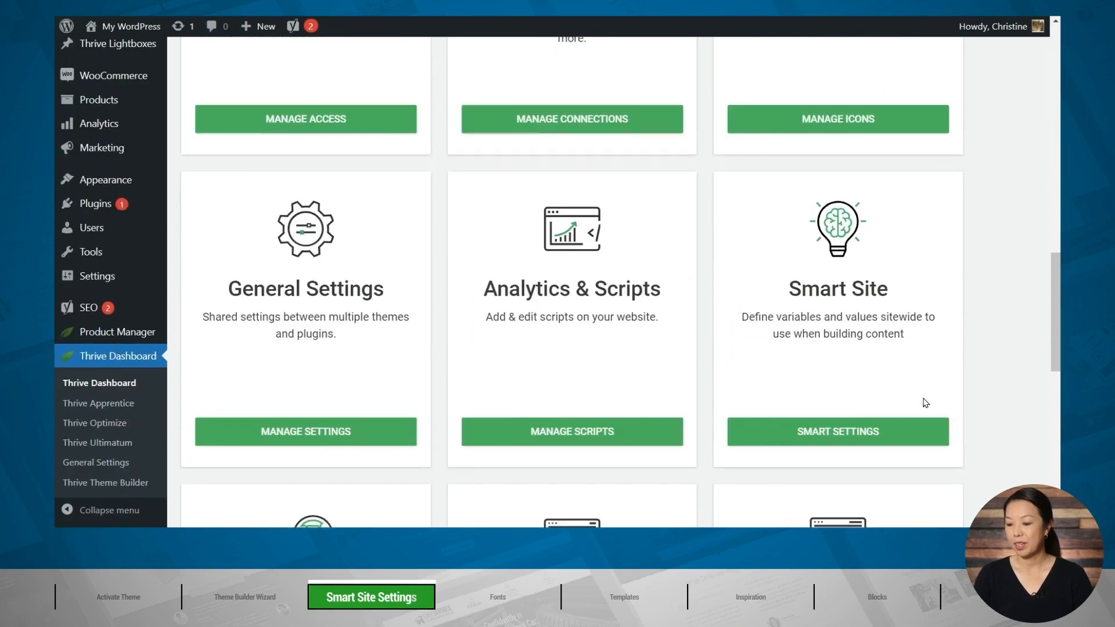
click(835, 444)
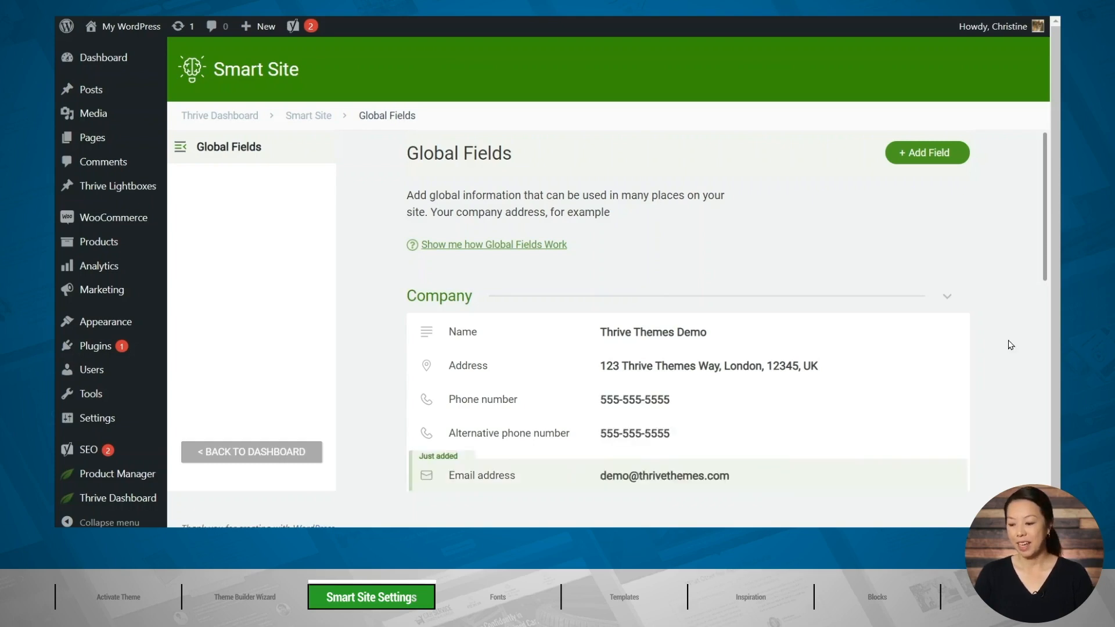
scroll(1008, 344, down, 5)
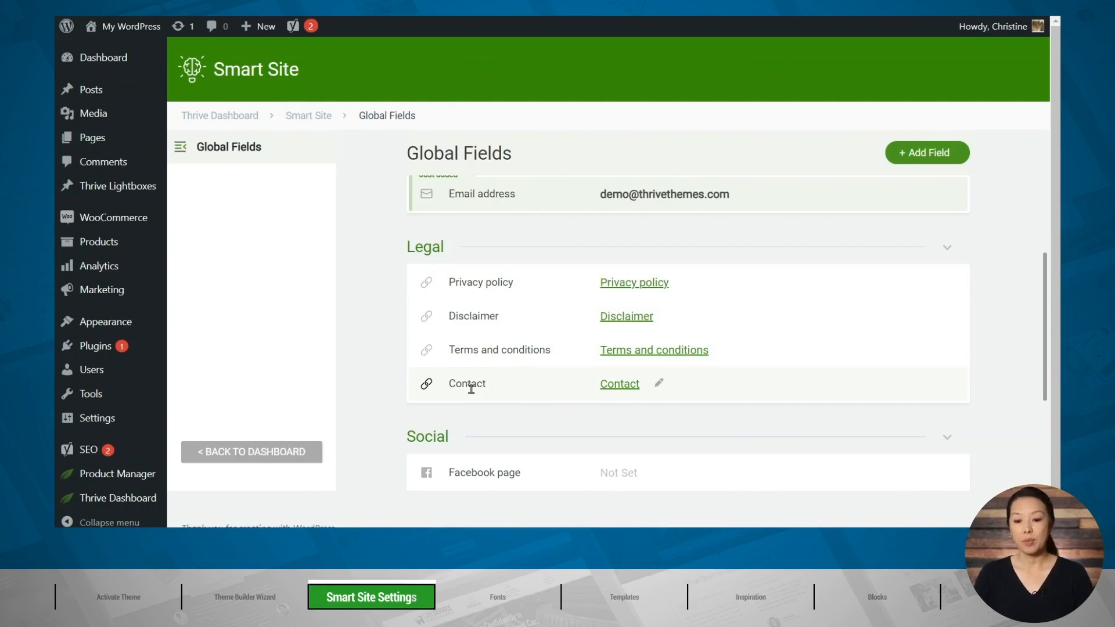
Create a new WordPress page titled "Disclaimer".
mouse_move(111, 144)
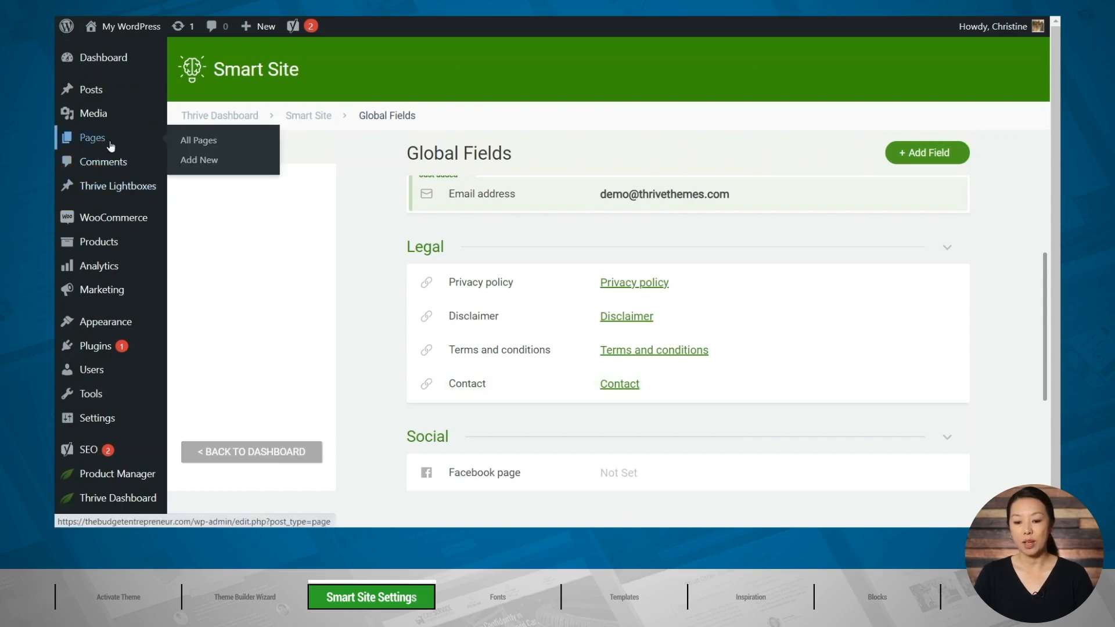
click(205, 168)
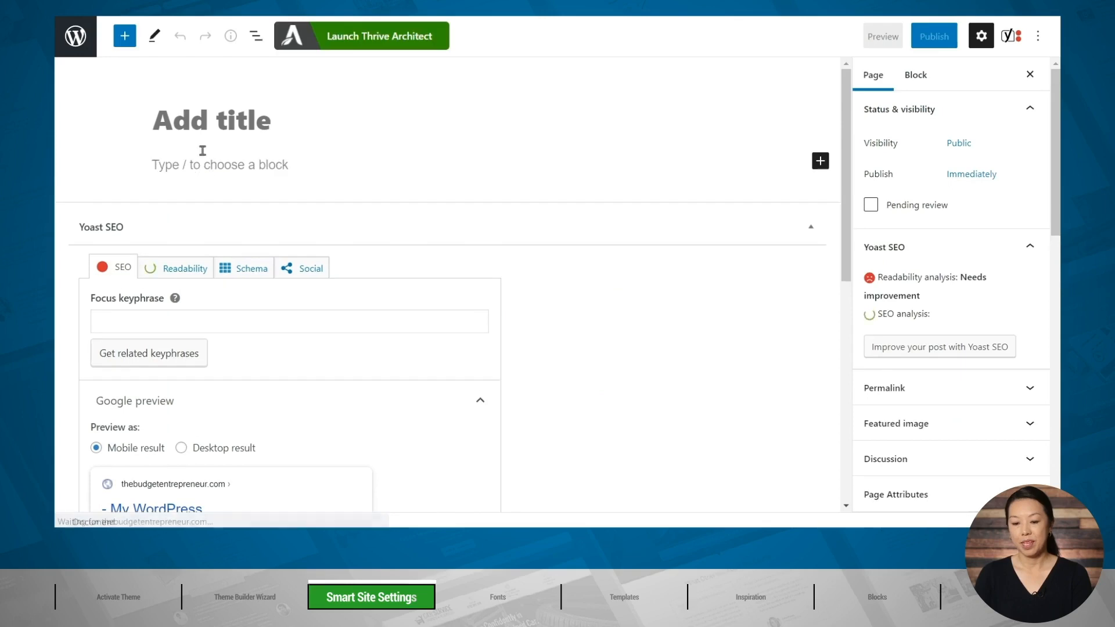
click(185, 123)
text(Di)
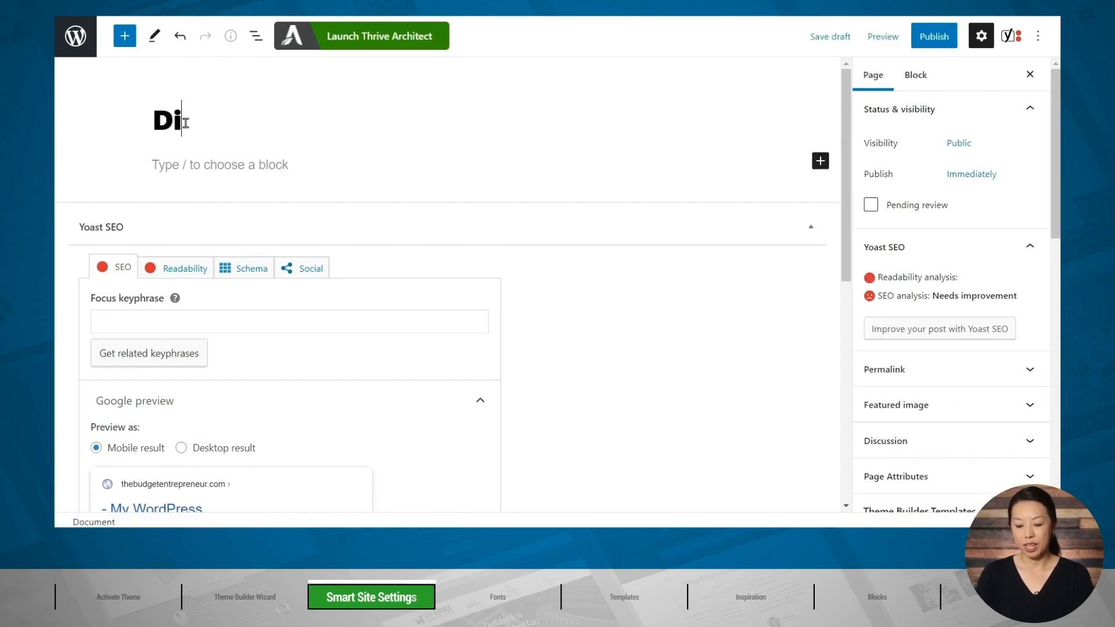
text(sclaimer)
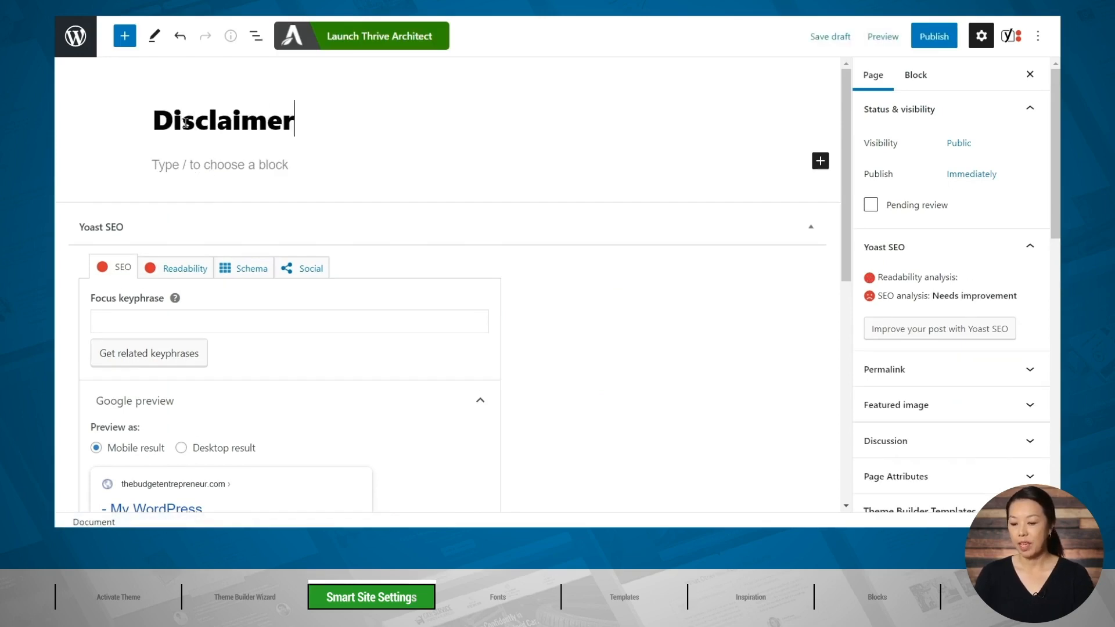
Publish the Disclaimer page and copy its link.
click(934, 42)
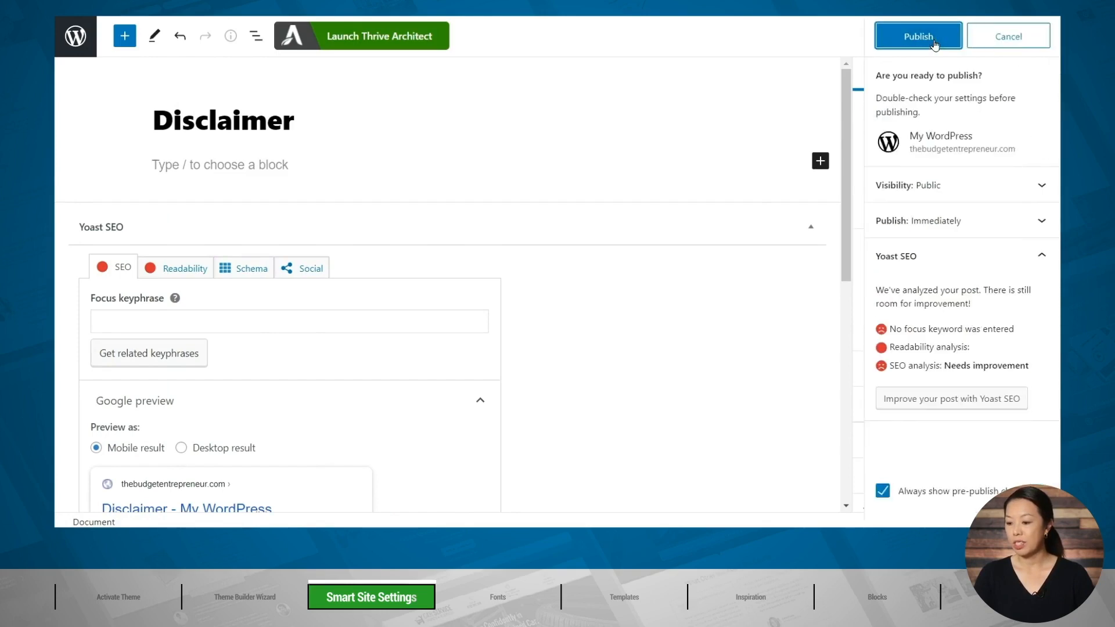
click(935, 41)
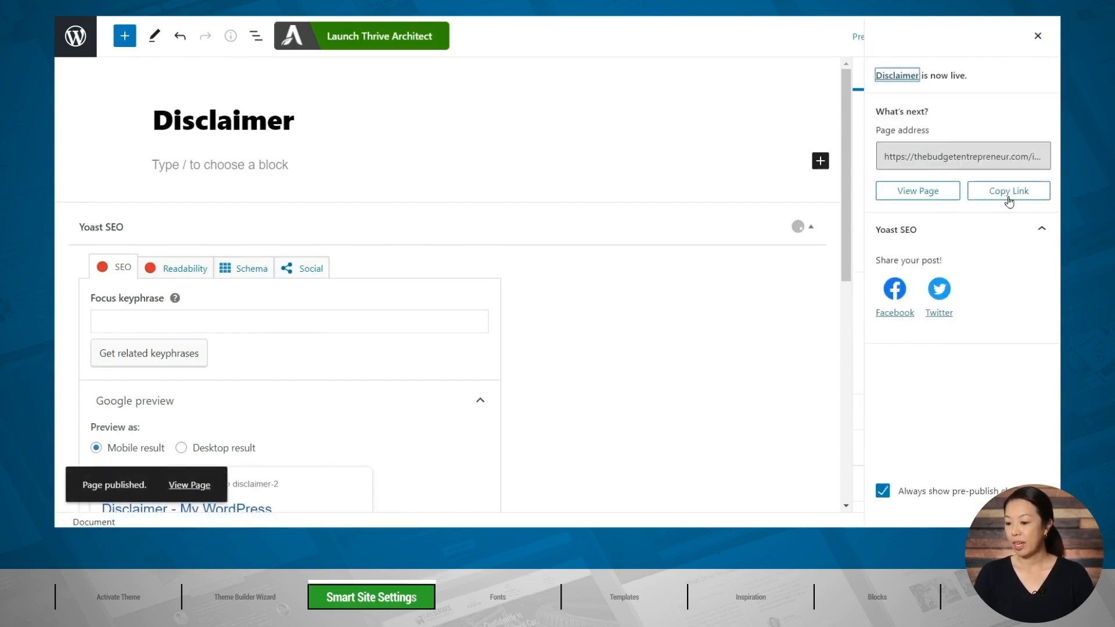
click(993, 192)
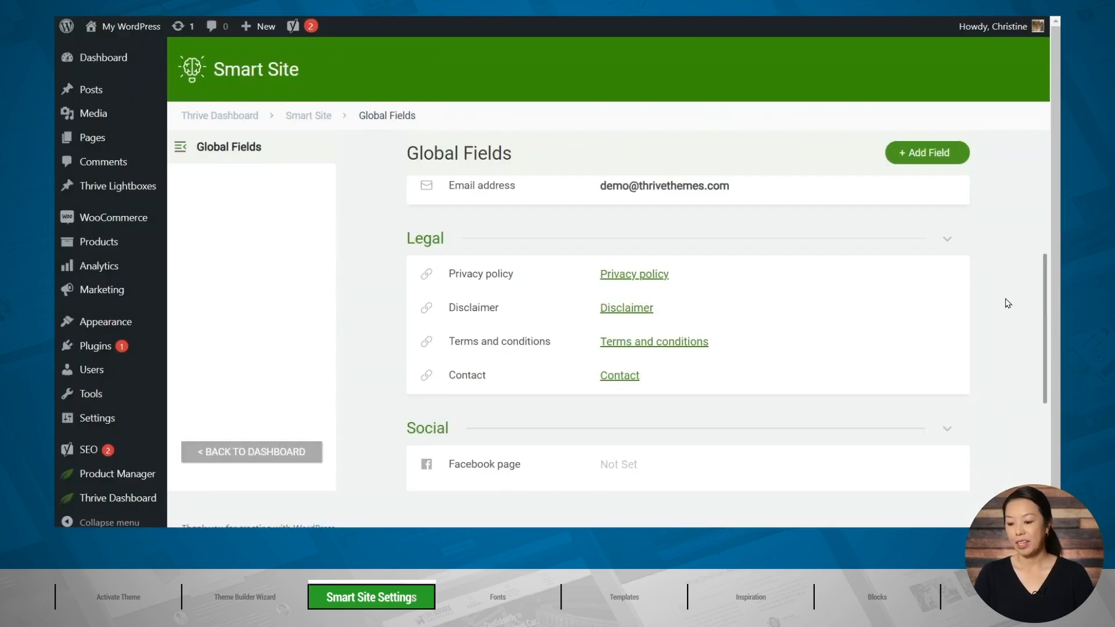
Set the Link URL of the Disclaimer global field to the copied page address ending in index.php/disclaimer-2/ and save the field.
mouse_move(747, 309)
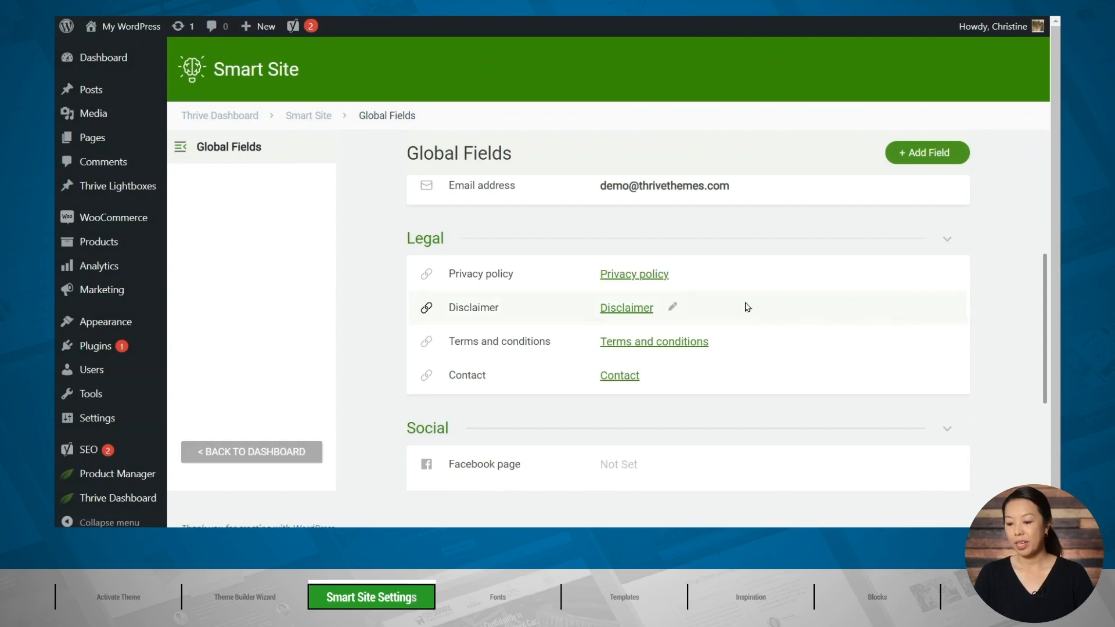
click(670, 308)
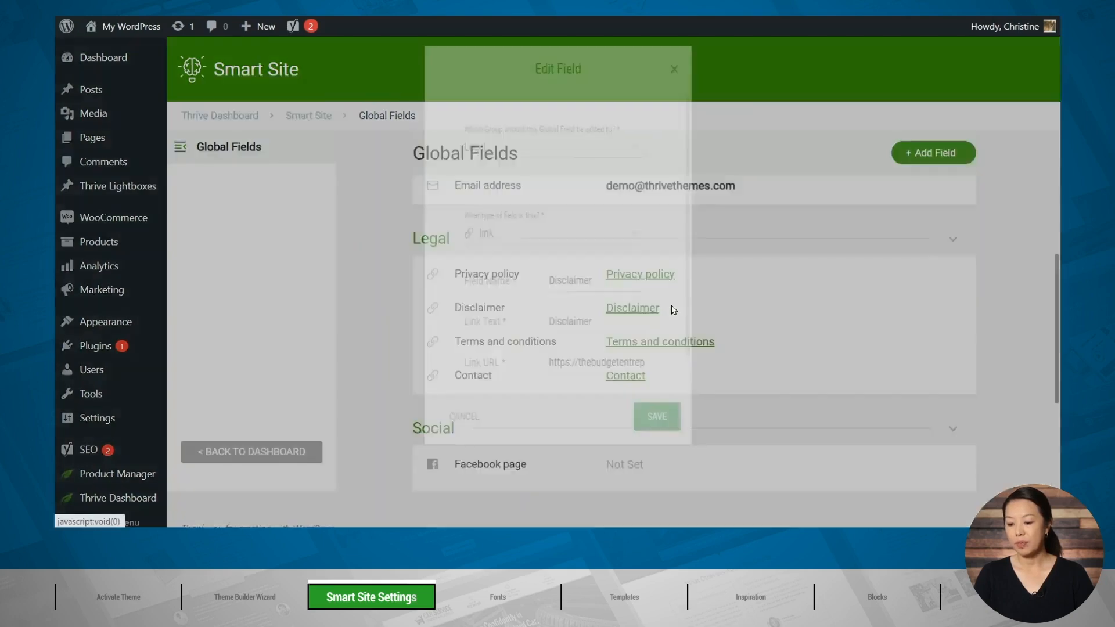
double_click(662, 342)
click(619, 383)
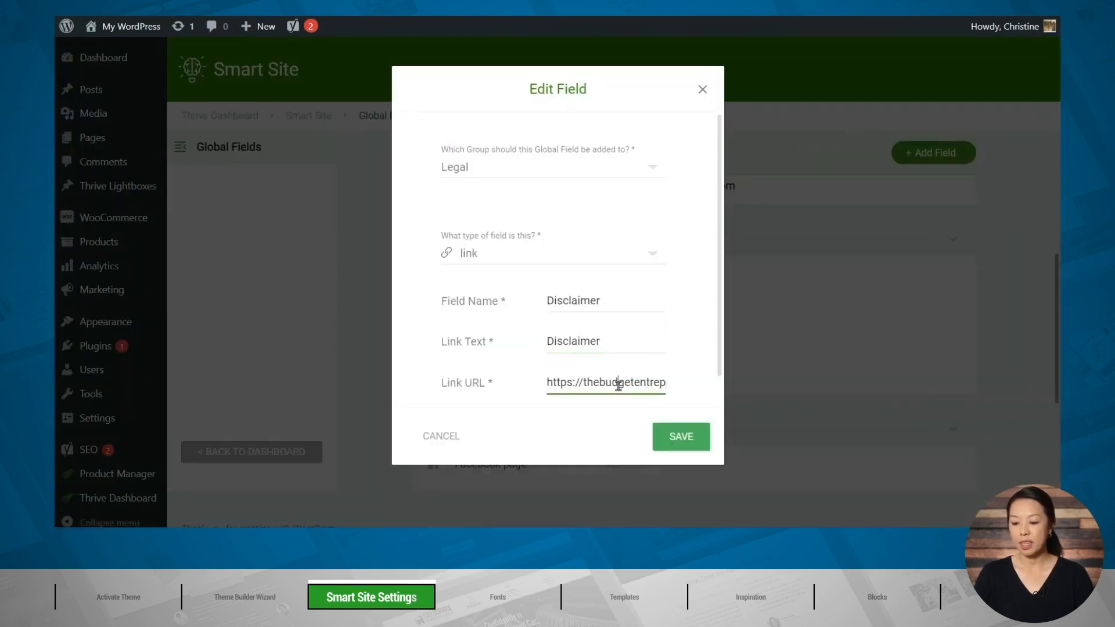
triple_click(619, 383)
key(End)
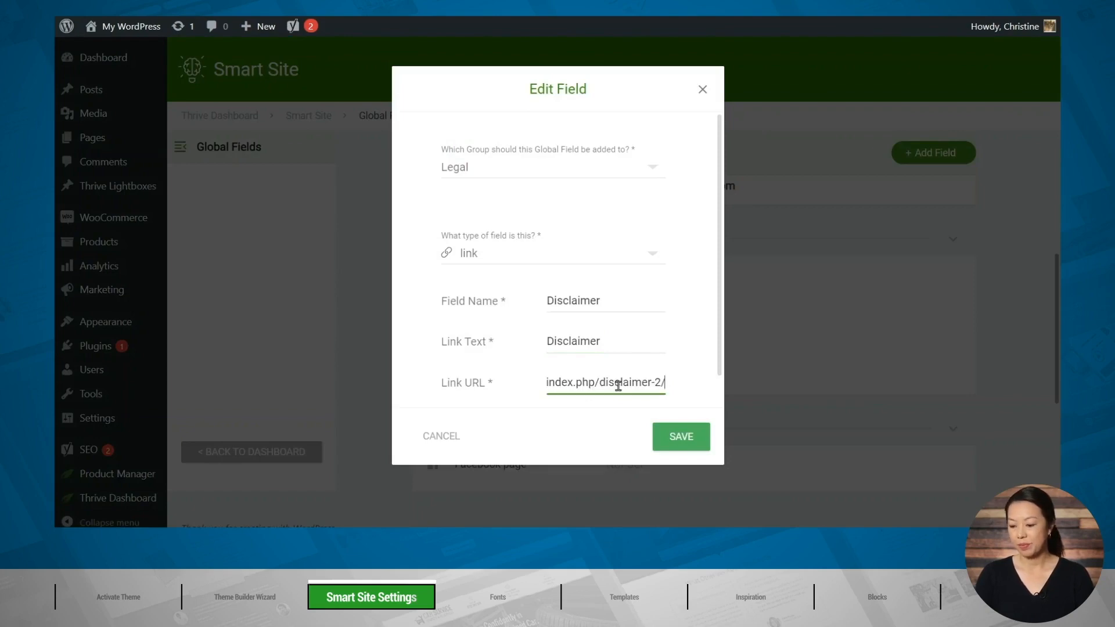
click(680, 436)
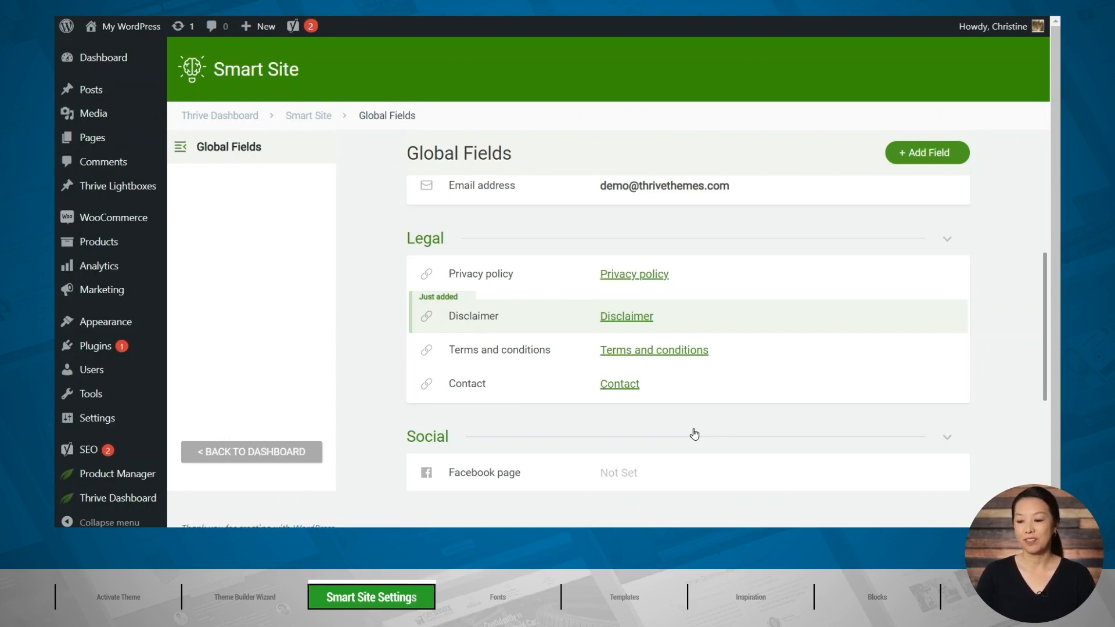
Look through the live homepage's sections, from the main banner down past the team, service and testimonial sections to the case studies.
scroll(1016, 435, down, 3)
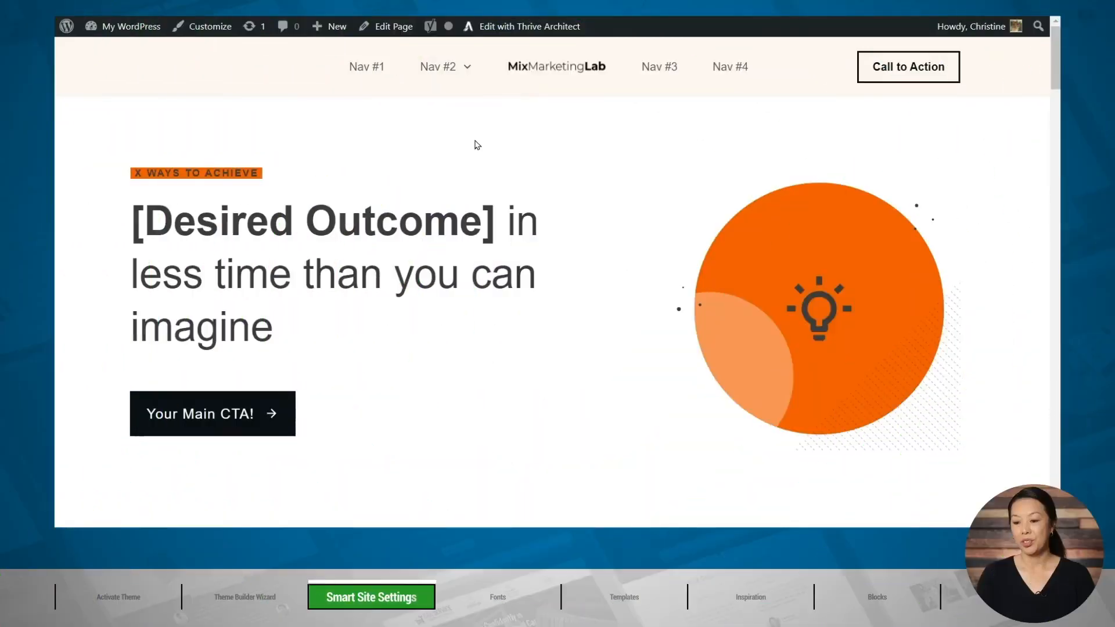
scroll(477, 140, down, 3)
scroll(494, 209, down, 15)
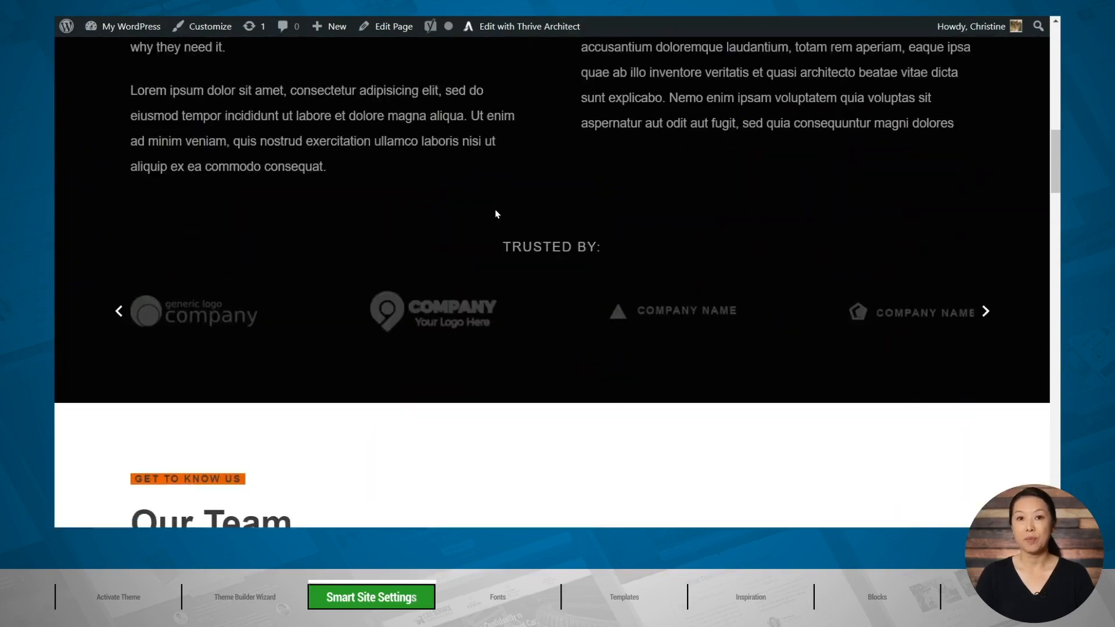
scroll(496, 214, down, 10)
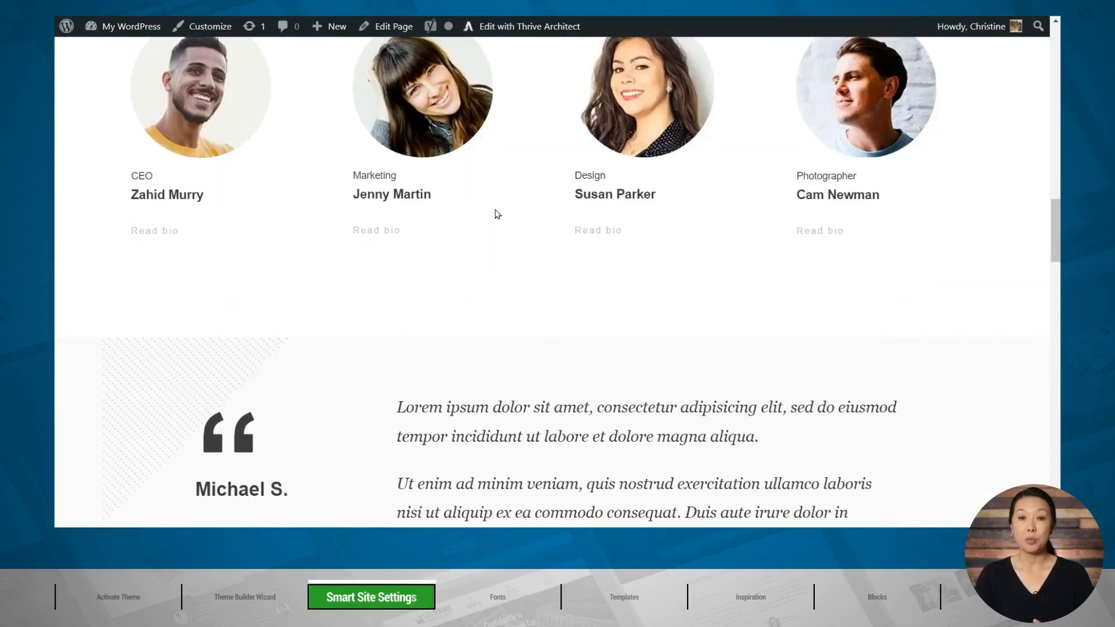
scroll(498, 214, down, 12)
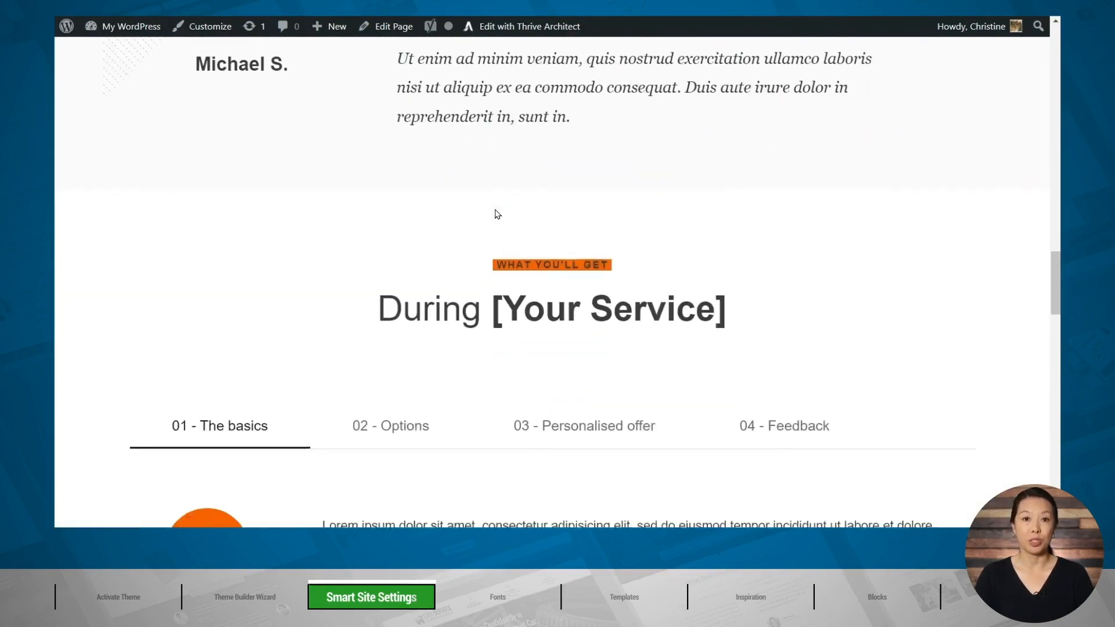
scroll(505, 267, down, 10)
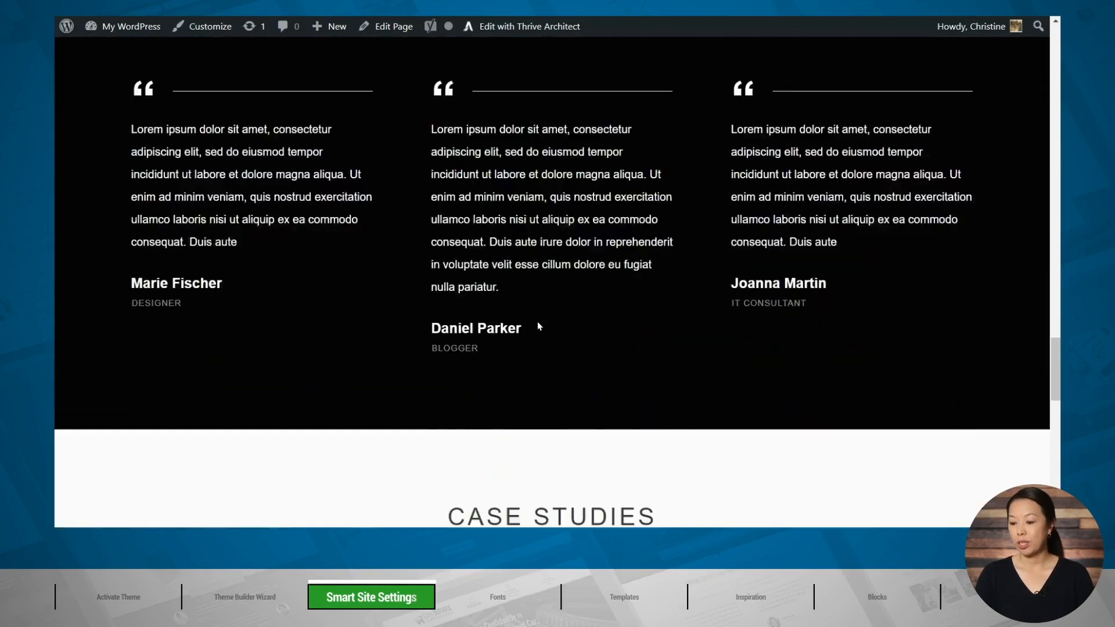
scroll(538, 325, down, 10)
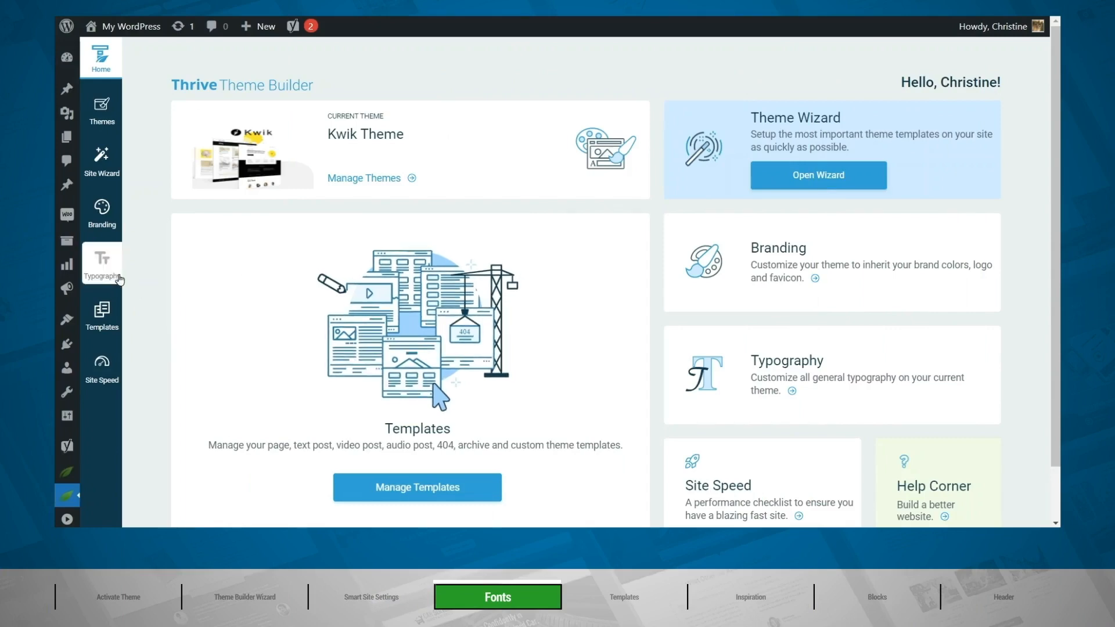
Open the theme's Default Typography set for editing and look over its text samples, including the blockquote.
click(103, 269)
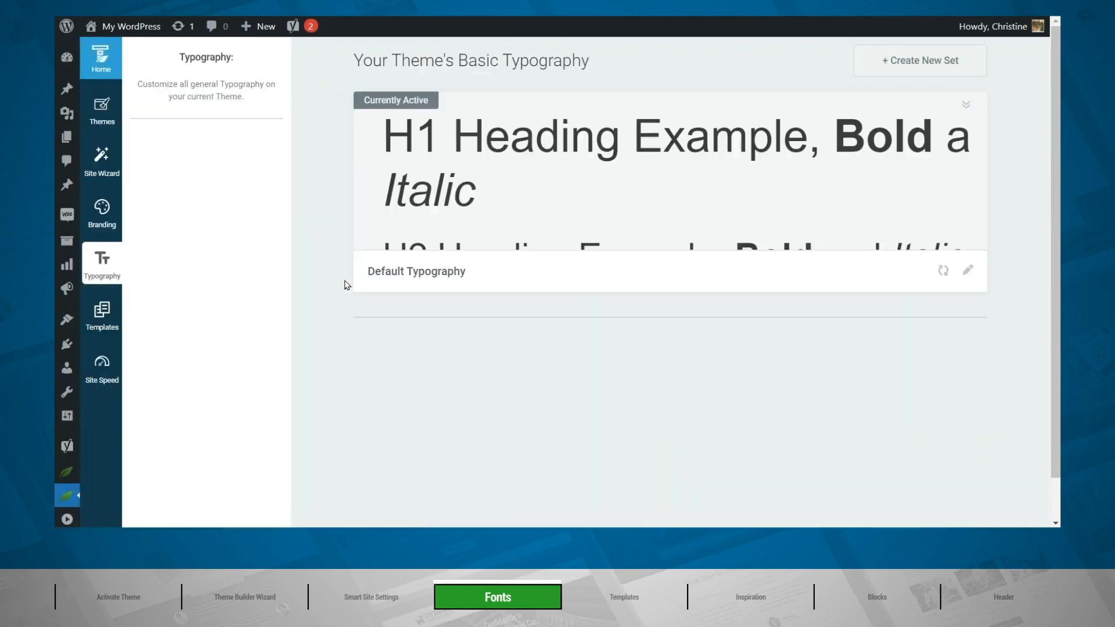
click(968, 271)
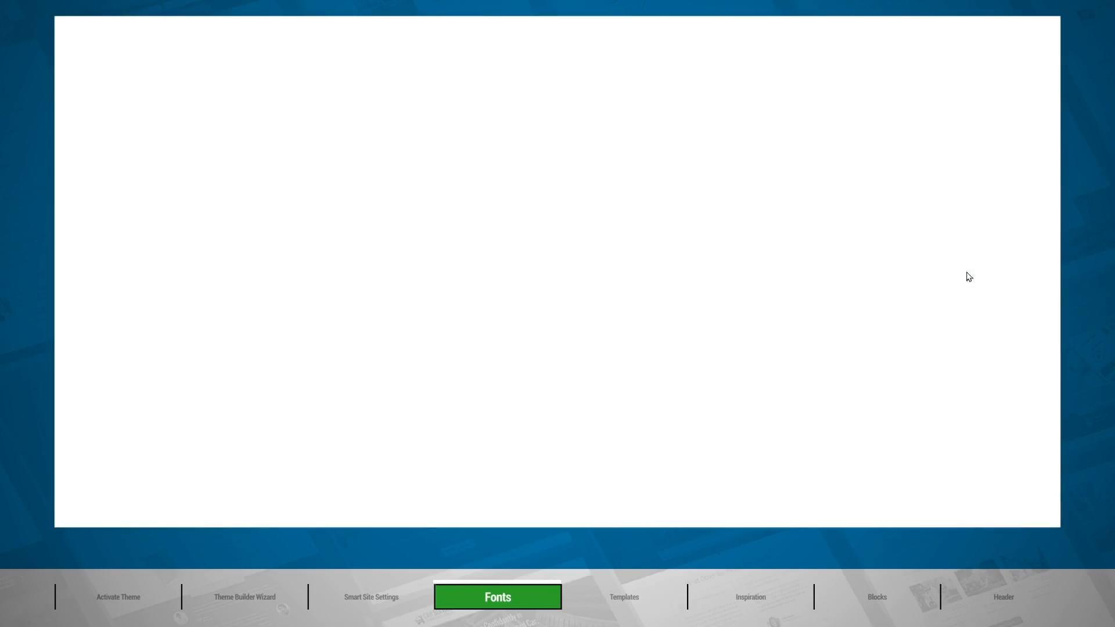
scroll(997, 145, down, 9)
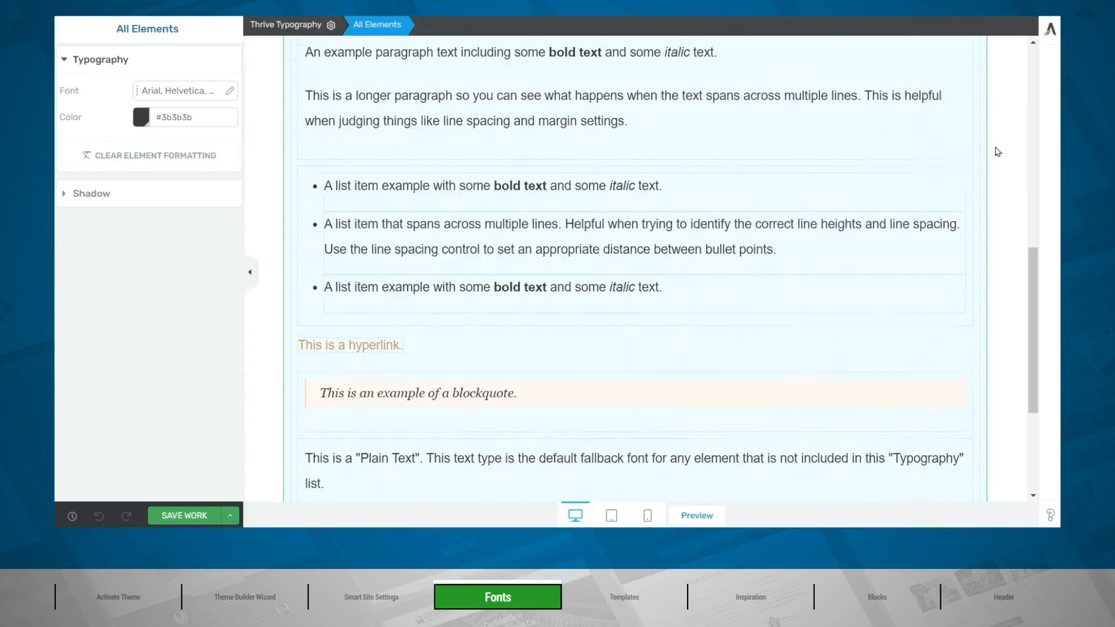
scroll(998, 152, down, 4)
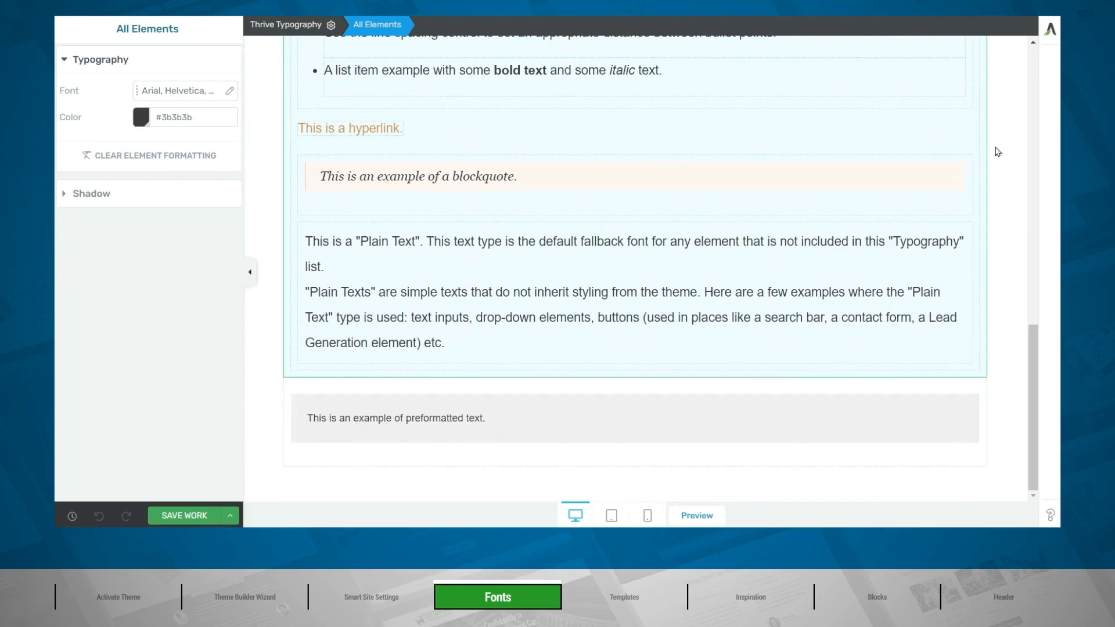
click(653, 204)
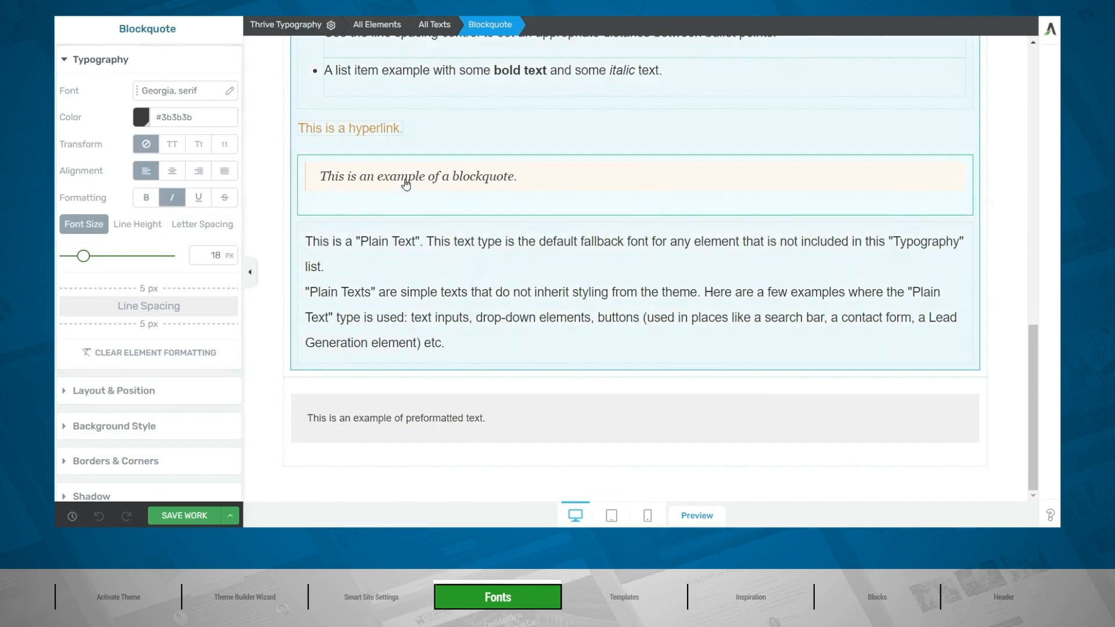
scroll(406, 184, up, 10)
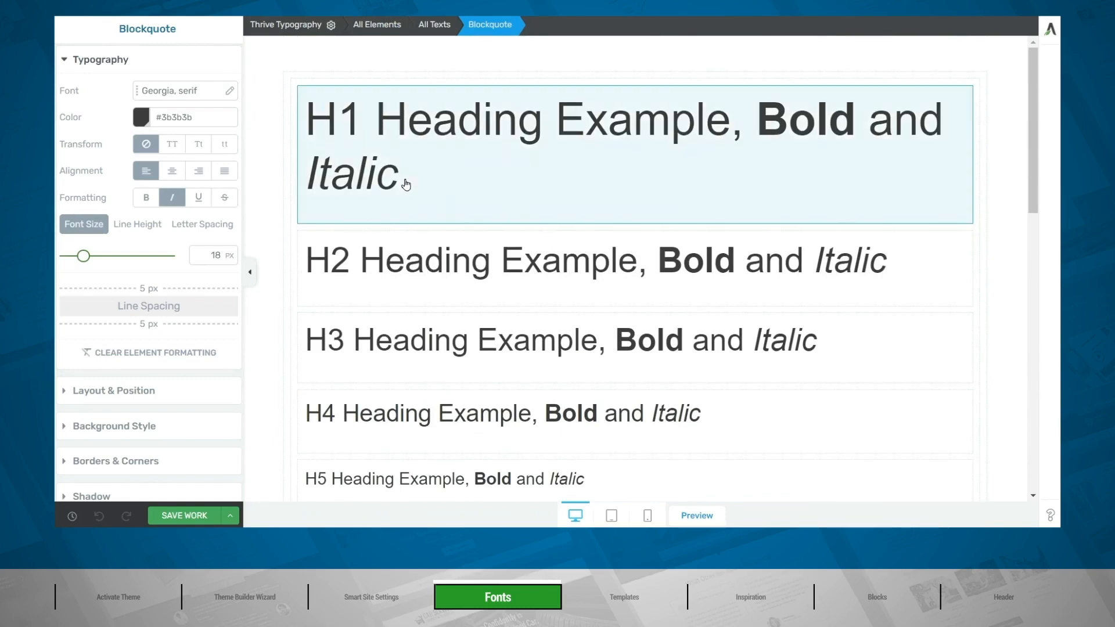
Set the font of All Headings to the web safe font Impact, Charcoal, sans-serif and apply it.
click(419, 88)
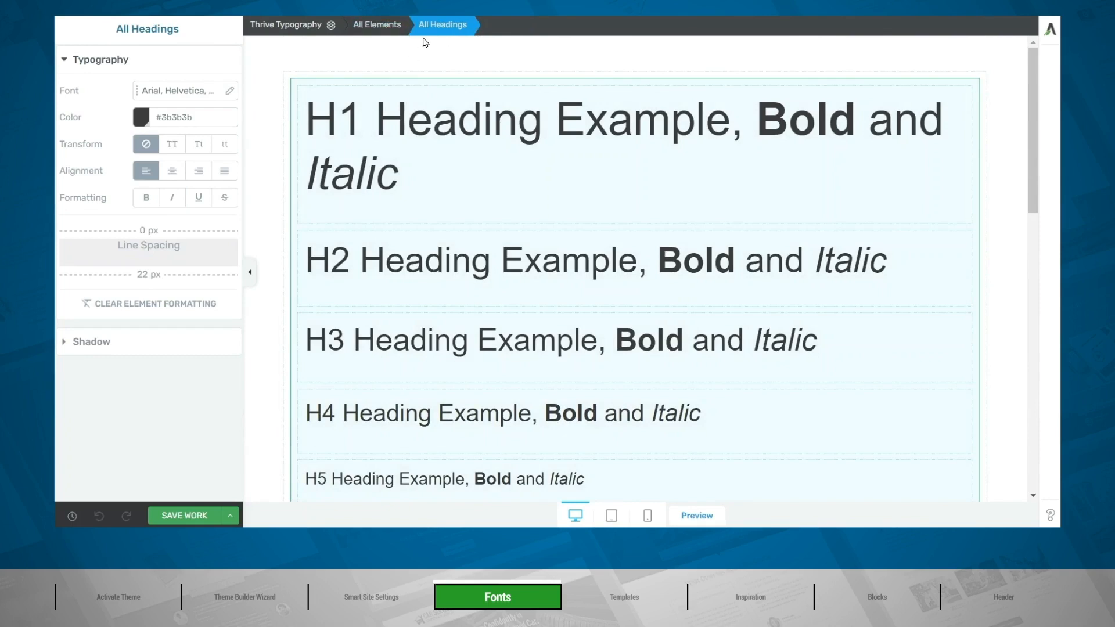
click(163, 92)
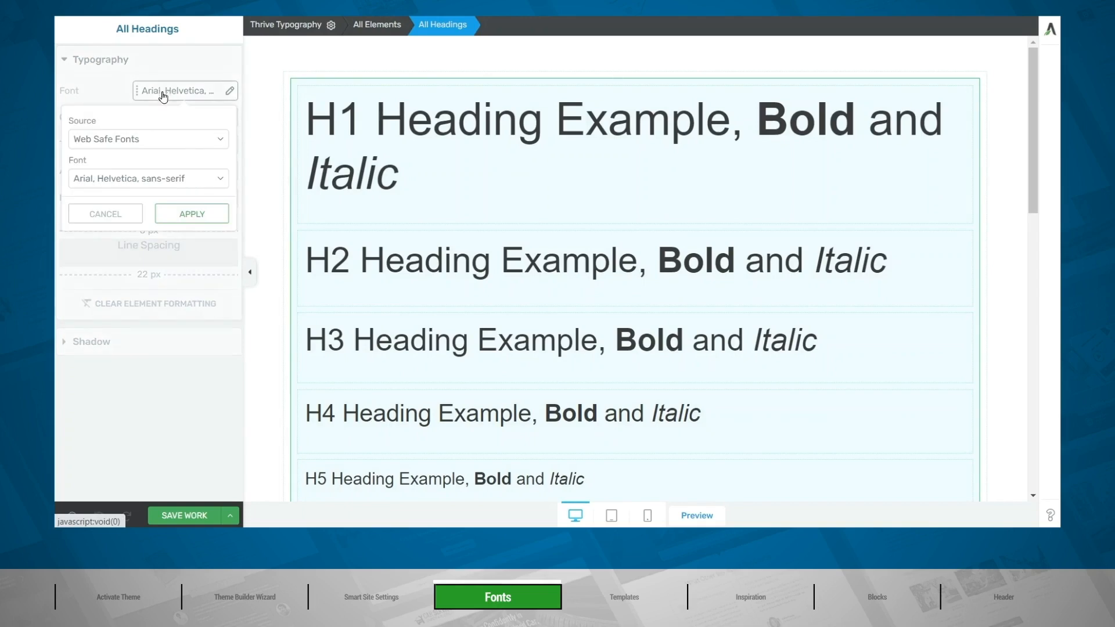
click(202, 141)
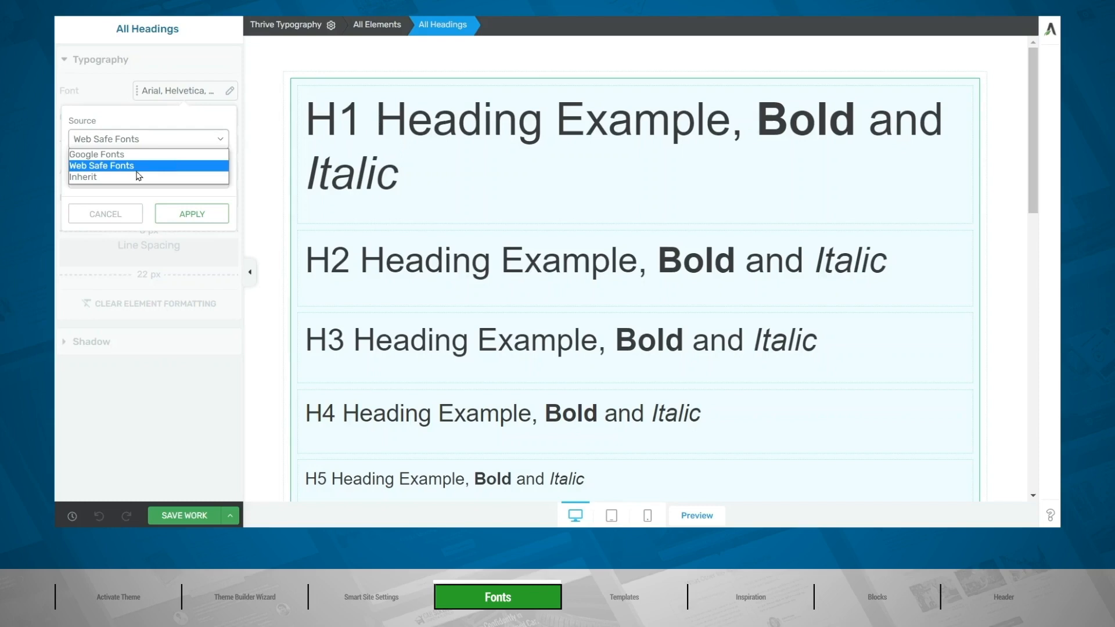
click(112, 167)
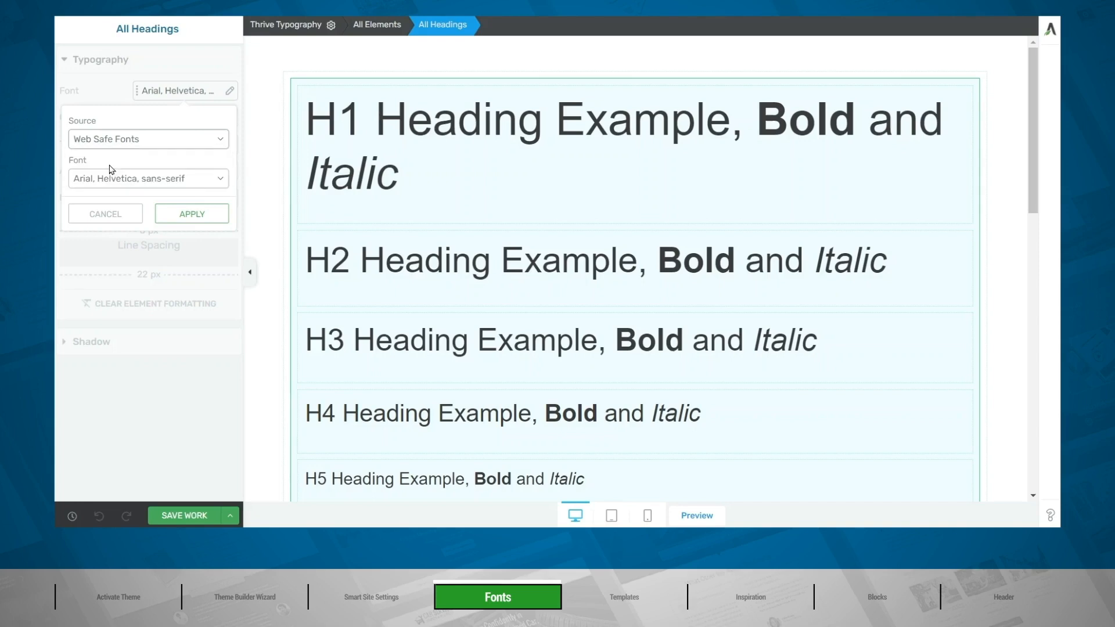
click(144, 180)
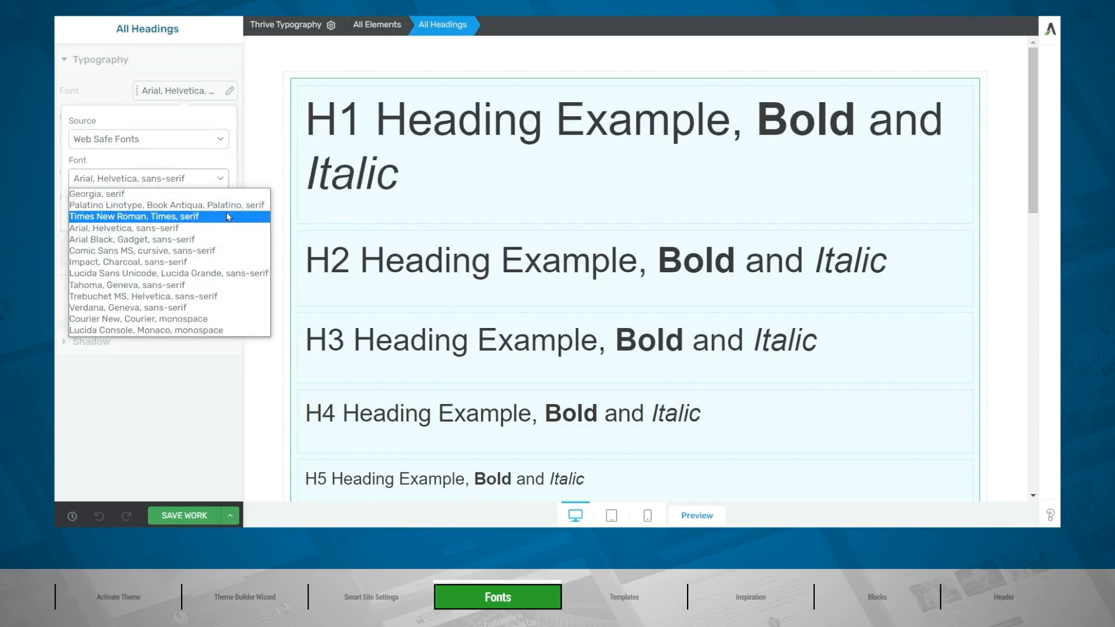
click(187, 265)
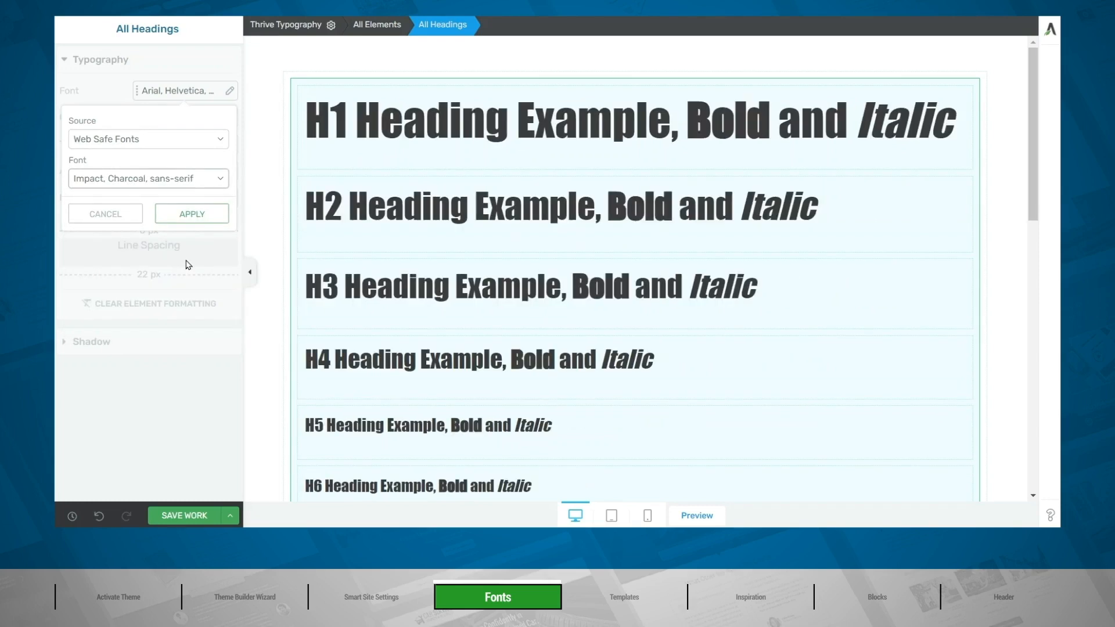
click(188, 213)
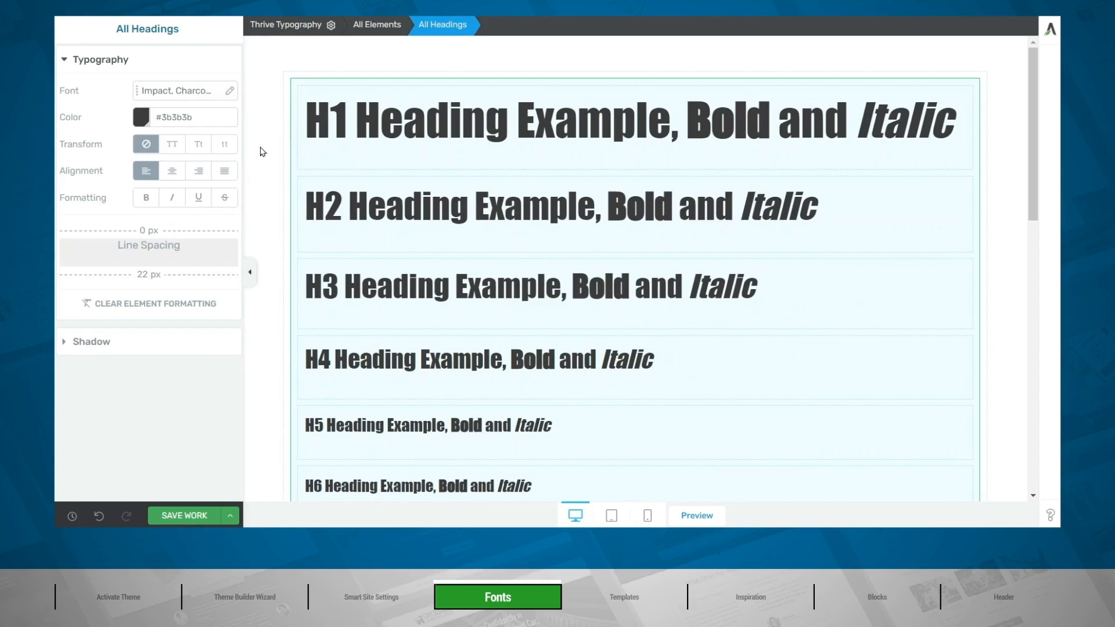
Set the font of All Texts to the web safe font Tahoma, Geneva, sans-serif and save the typography.
scroll(261, 152, down, 7)
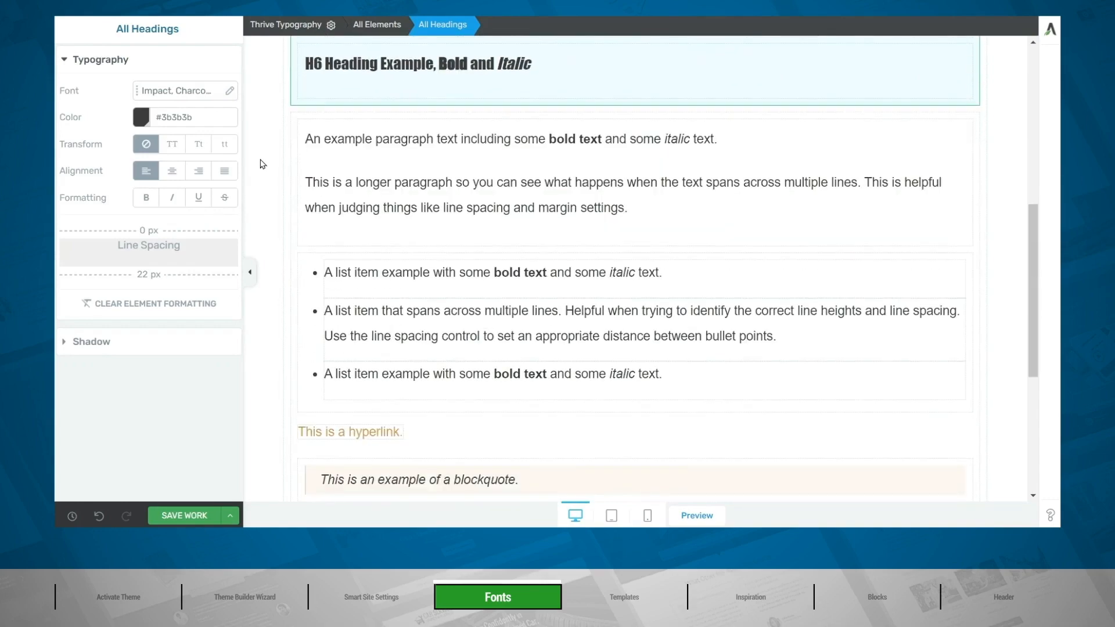
click(293, 162)
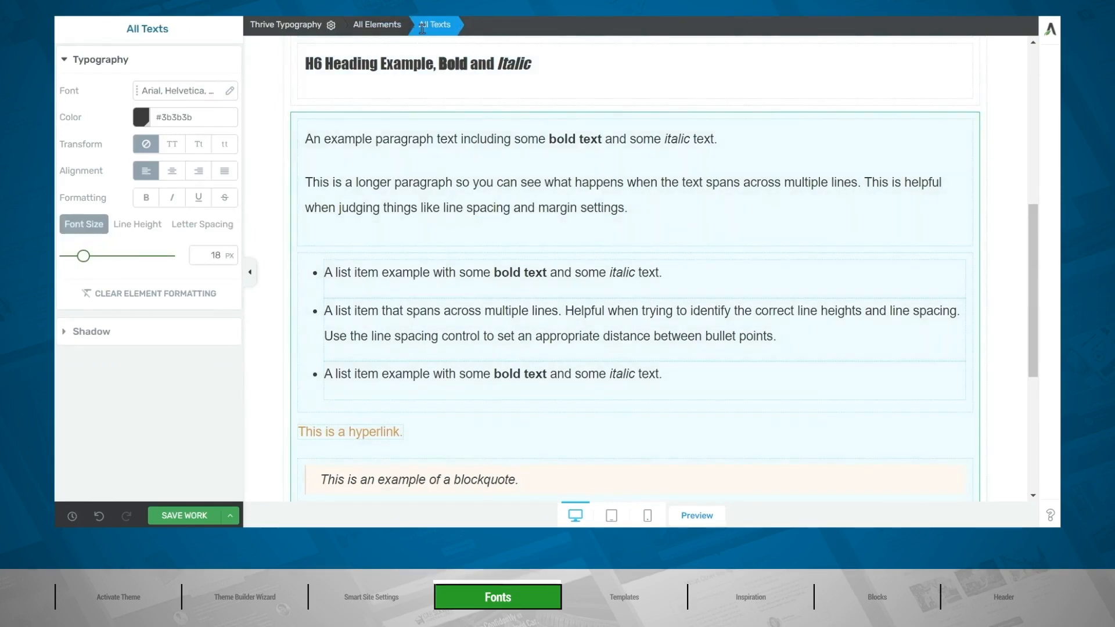
click(171, 93)
click(140, 179)
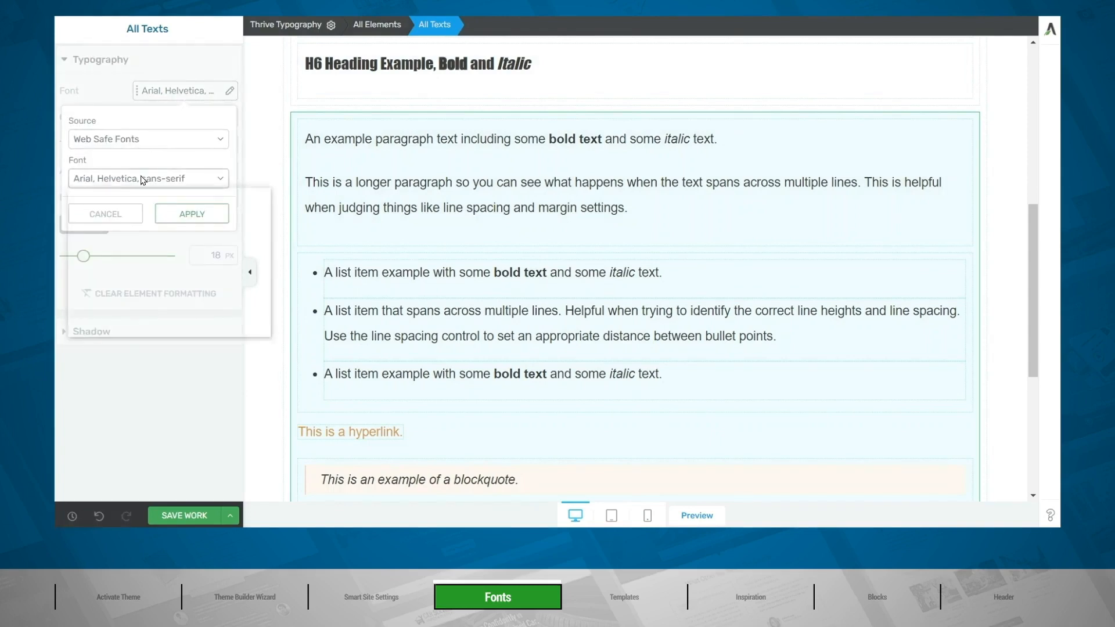
click(103, 285)
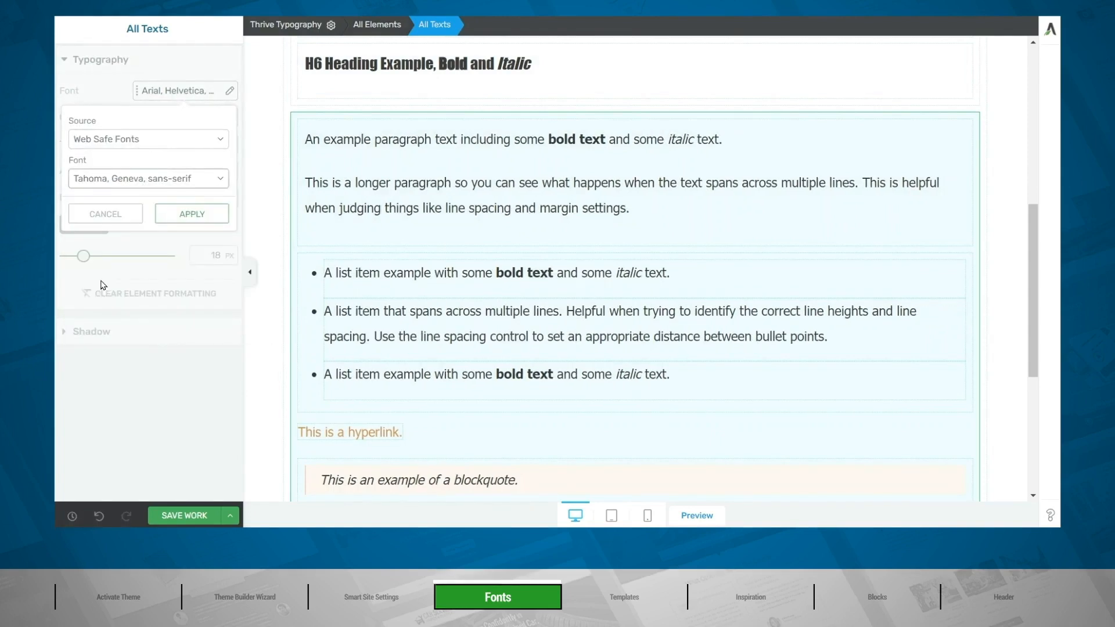
click(177, 216)
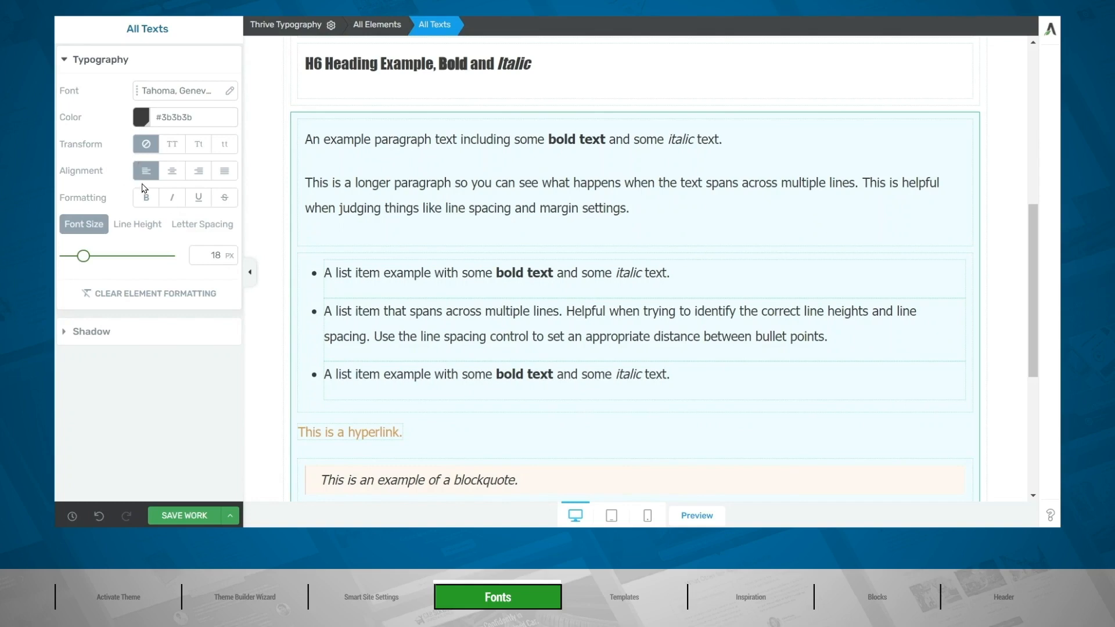
click(169, 517)
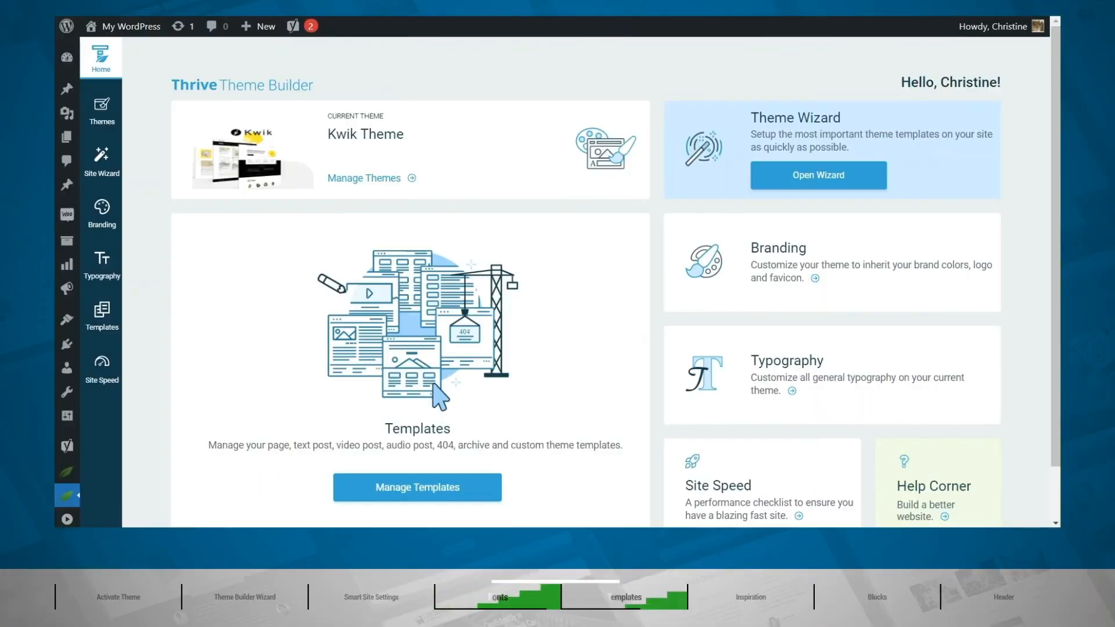
Review the theme's core templates, covering the single content templates from homepage to WooCommerce product and the list templates.
mouse_move(69, 495)
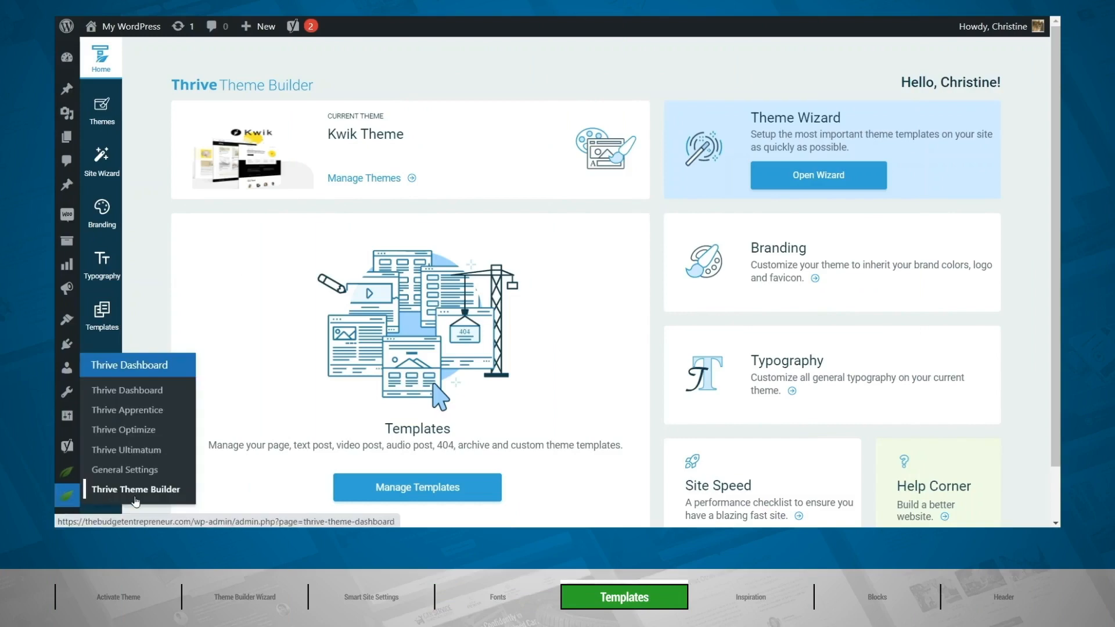
click(99, 324)
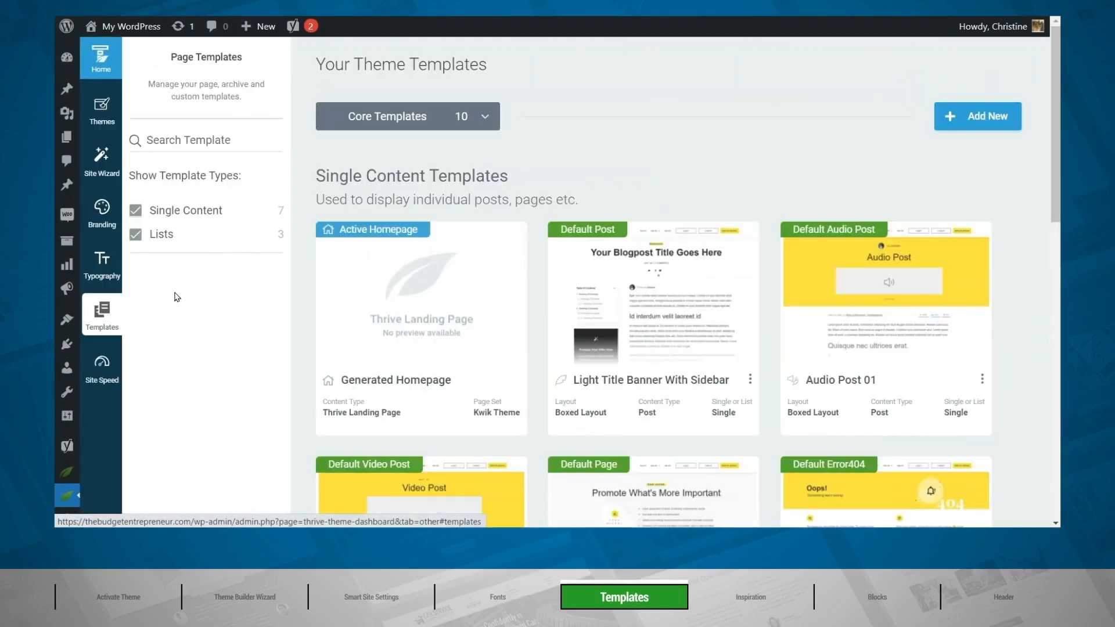
mouse_move(340, 264)
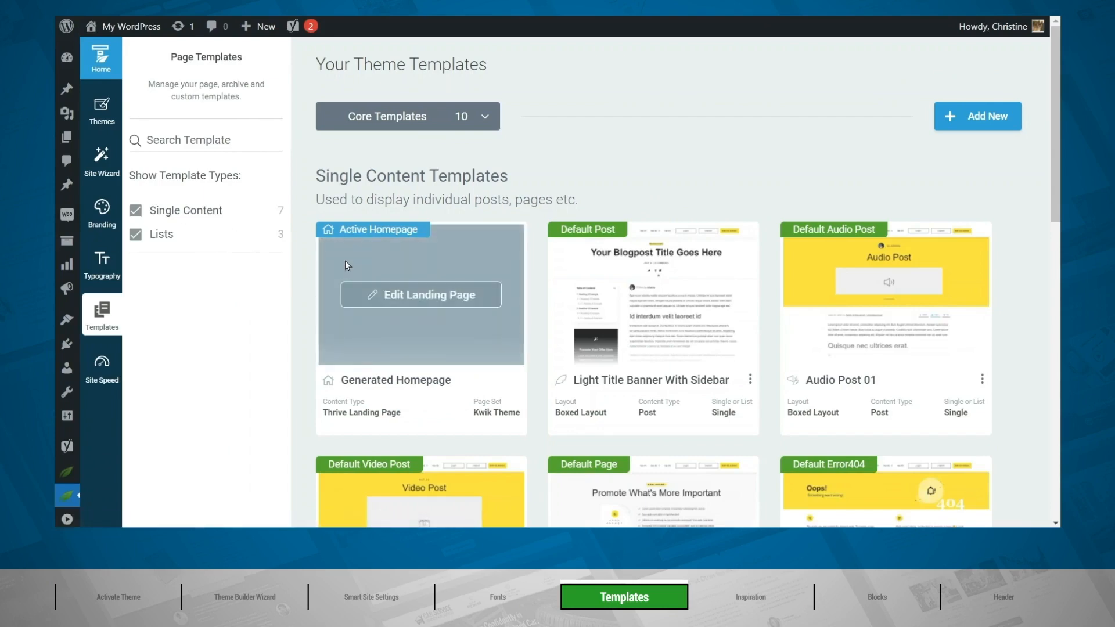
mouse_move(624, 249)
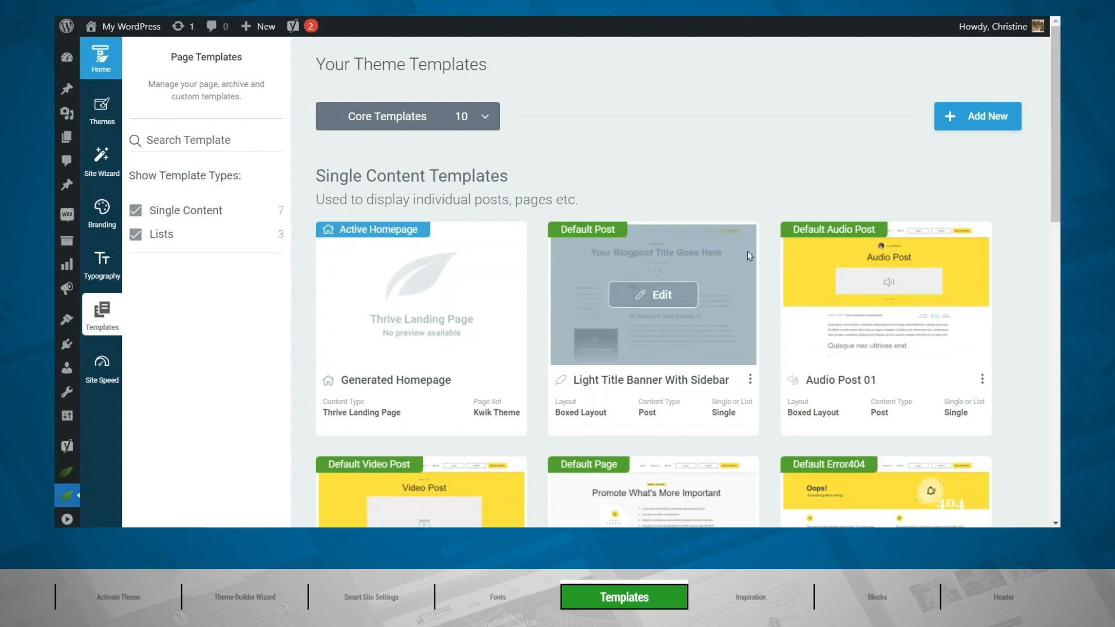
mouse_move(855, 251)
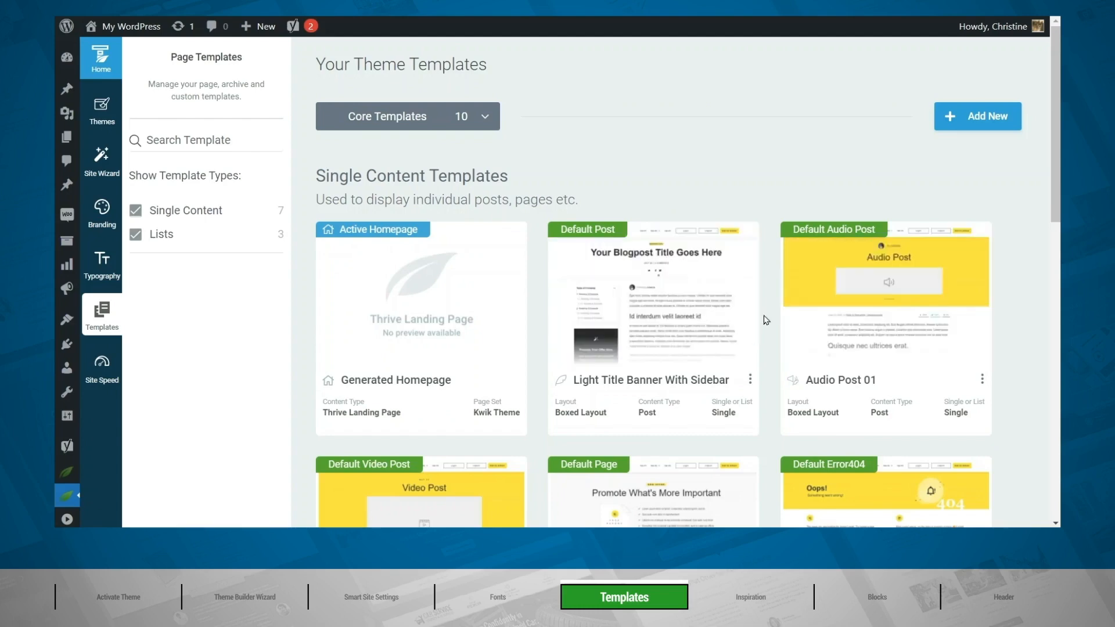
scroll(371, 232, down, 5)
mouse_move(372, 210)
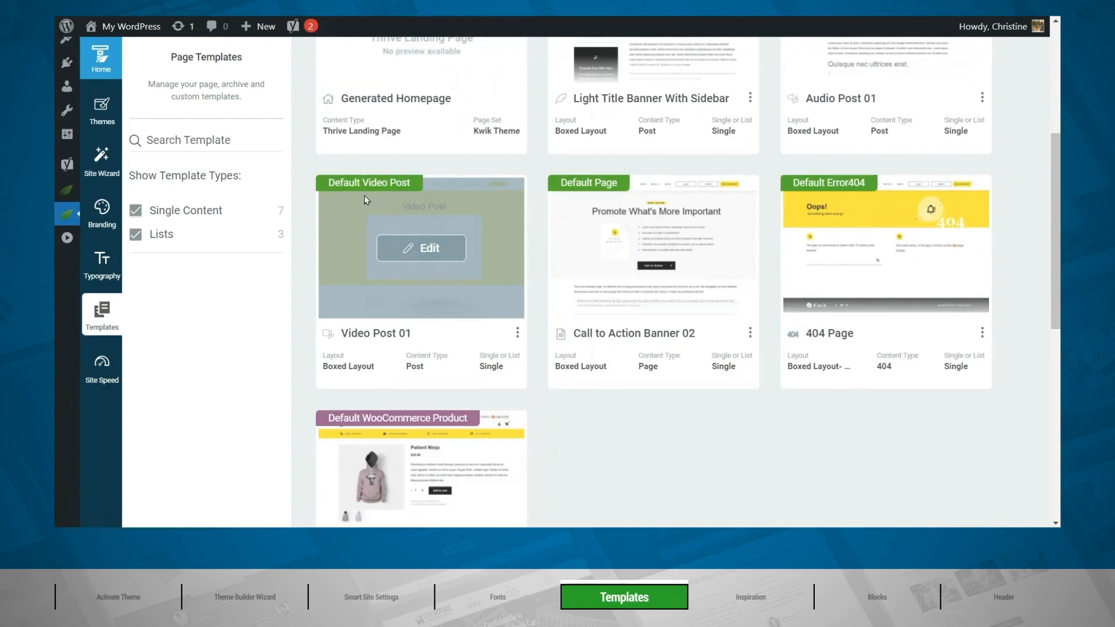
mouse_move(562, 213)
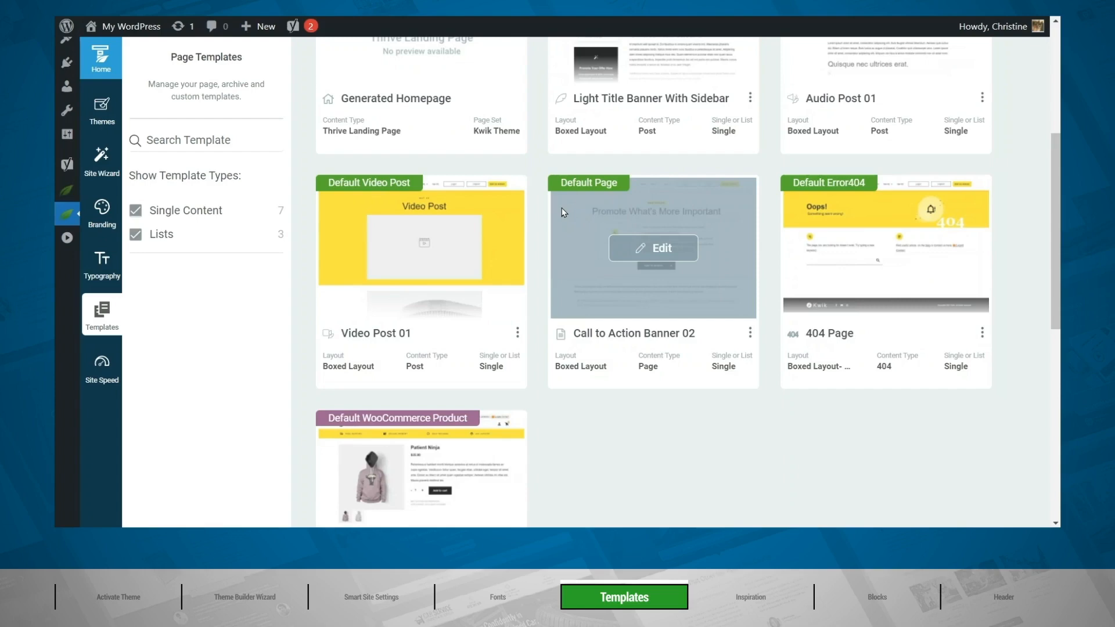
mouse_move(845, 216)
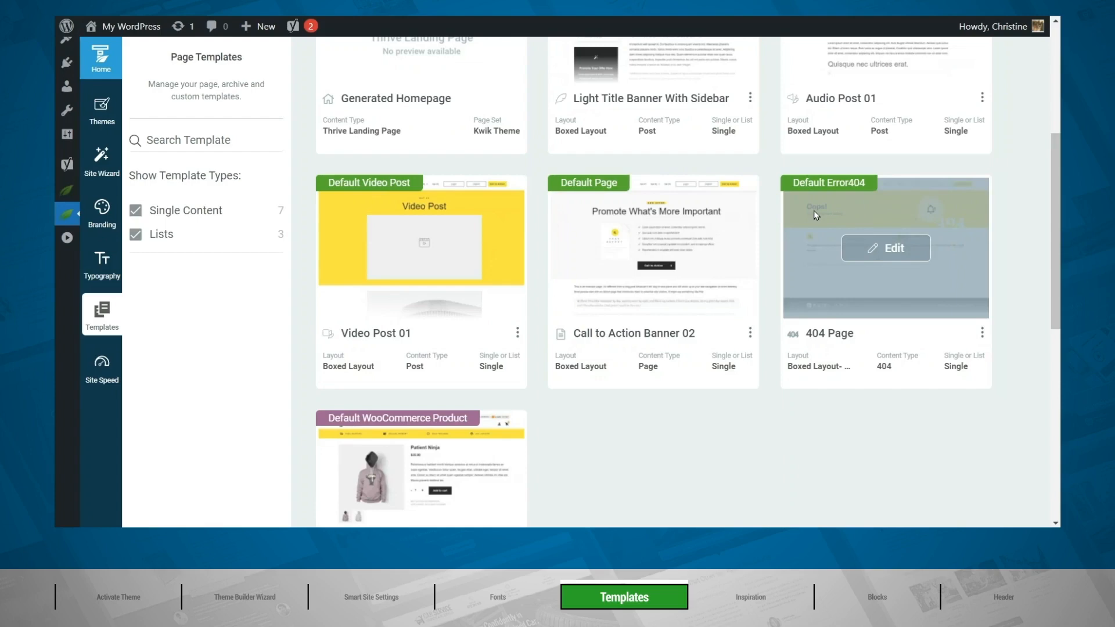
scroll(813, 210, down, 8)
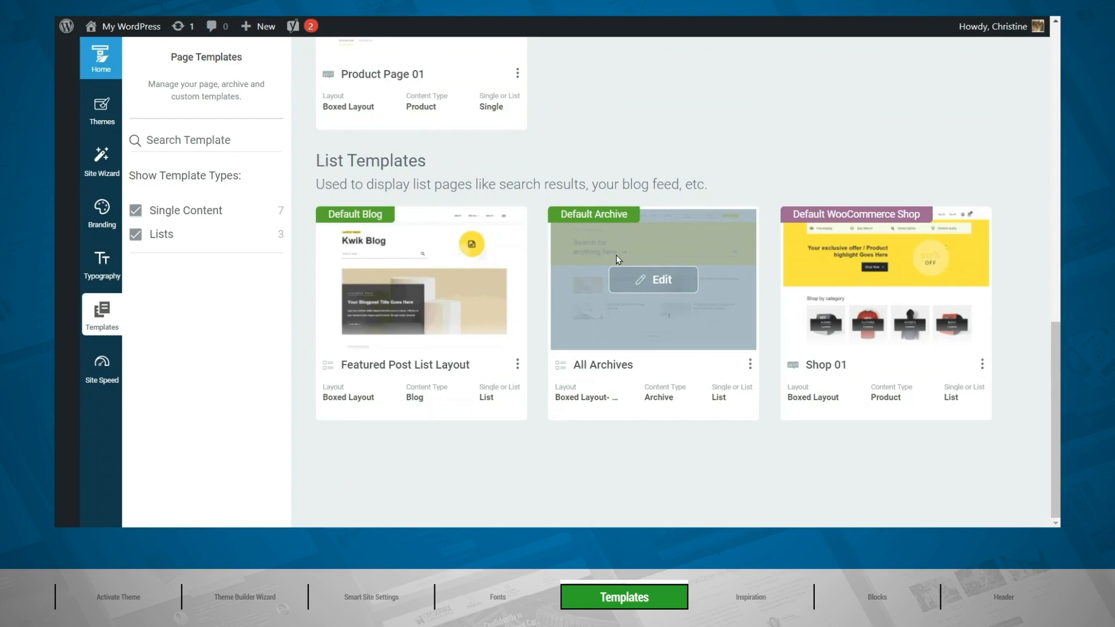
scroll(826, 233, up, 3)
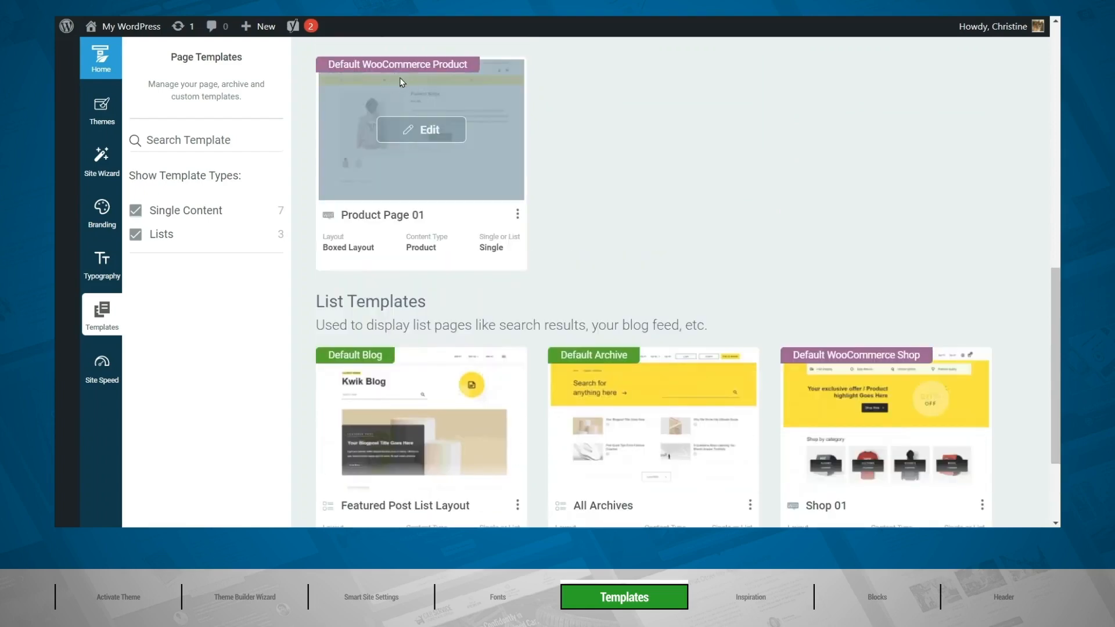
scroll(399, 78, up, 10)
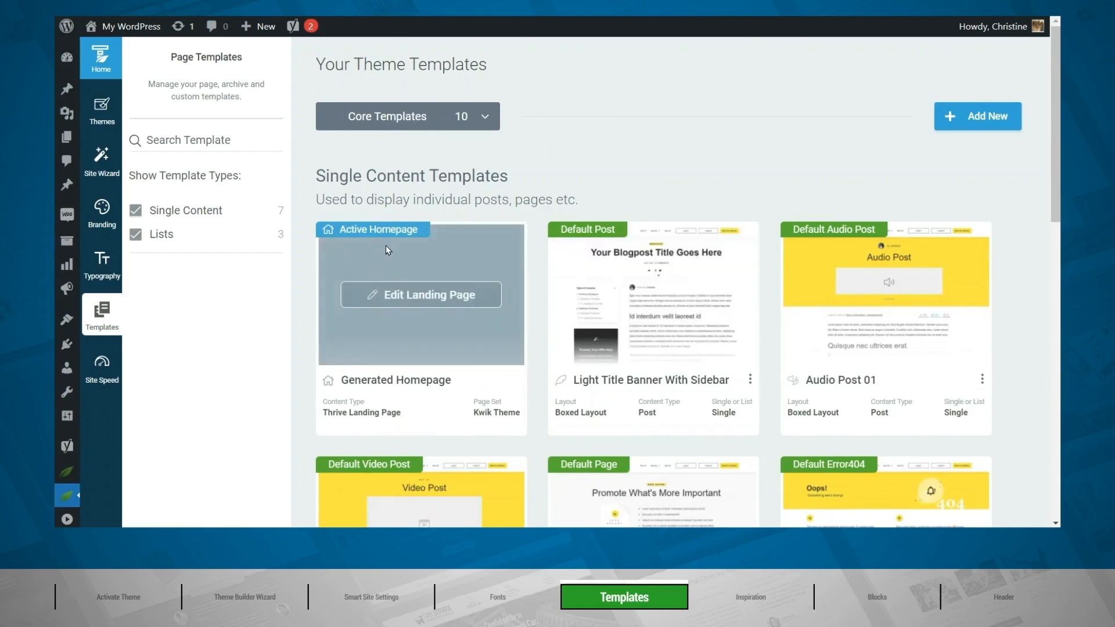
Open the Generated Homepage landing page for editing and look through its sections down to the footer.
click(410, 297)
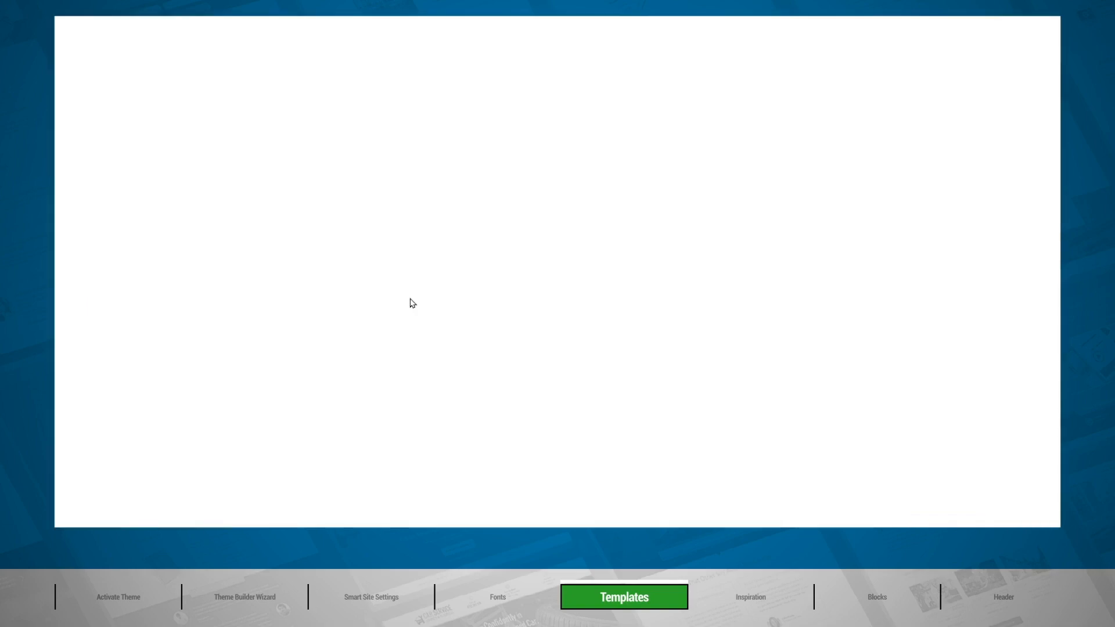
scroll(1016, 159, down, 6)
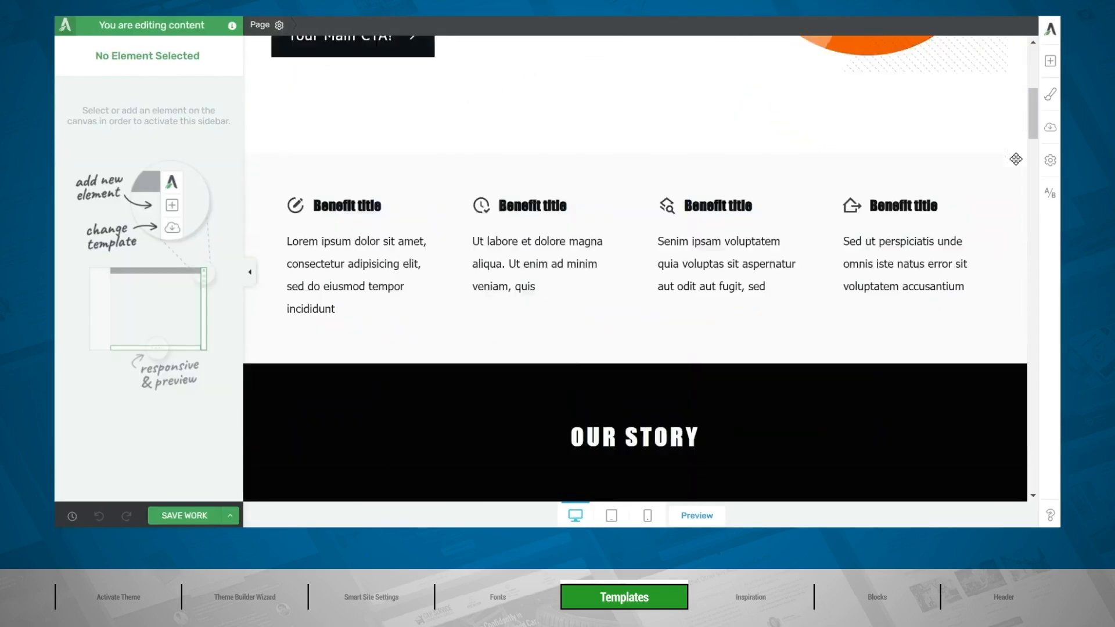
scroll(1016, 159, down, 14)
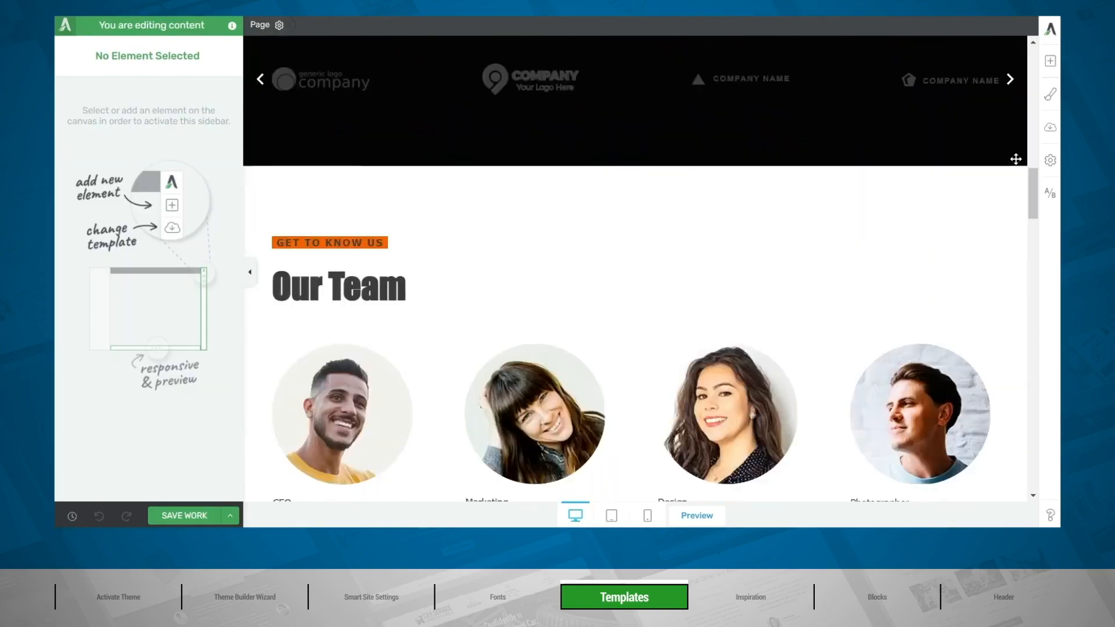
scroll(1016, 160, down, 12)
scroll(1016, 159, down, 12)
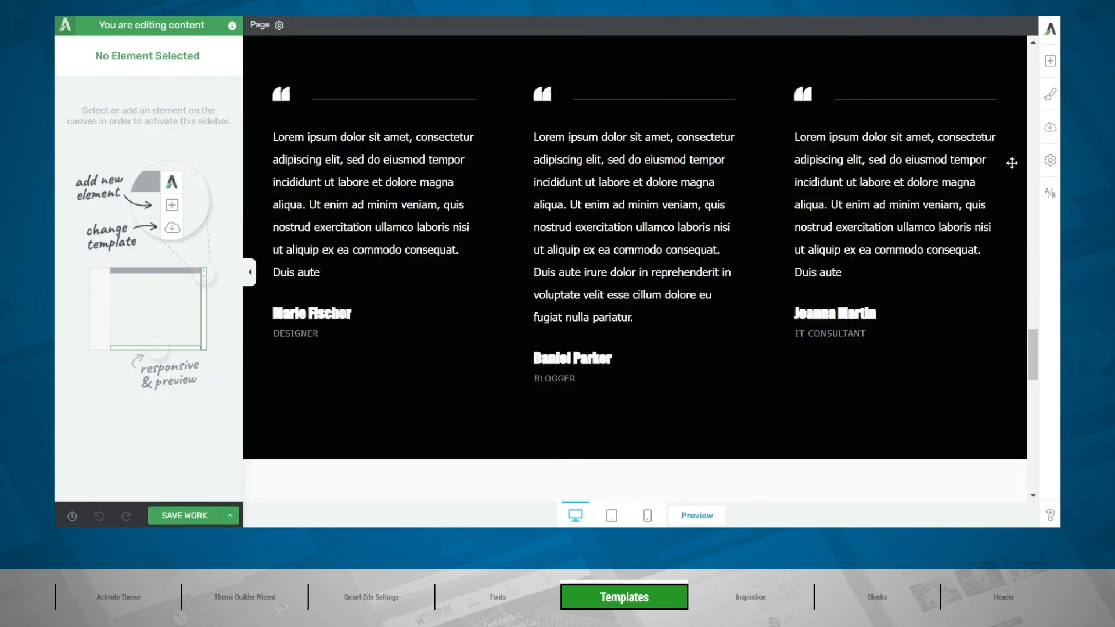
scroll(1011, 164, down, 12)
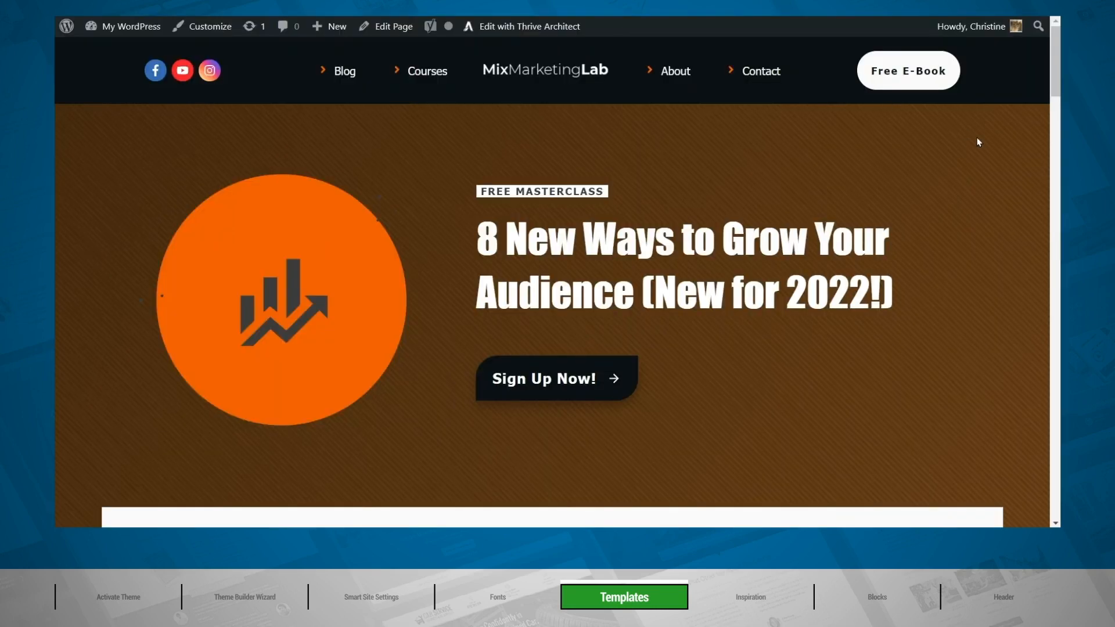
Look through the finished MixMarketingLab example homepage from the hero section down to the footer and return to the top.
scroll(978, 142, down, 10)
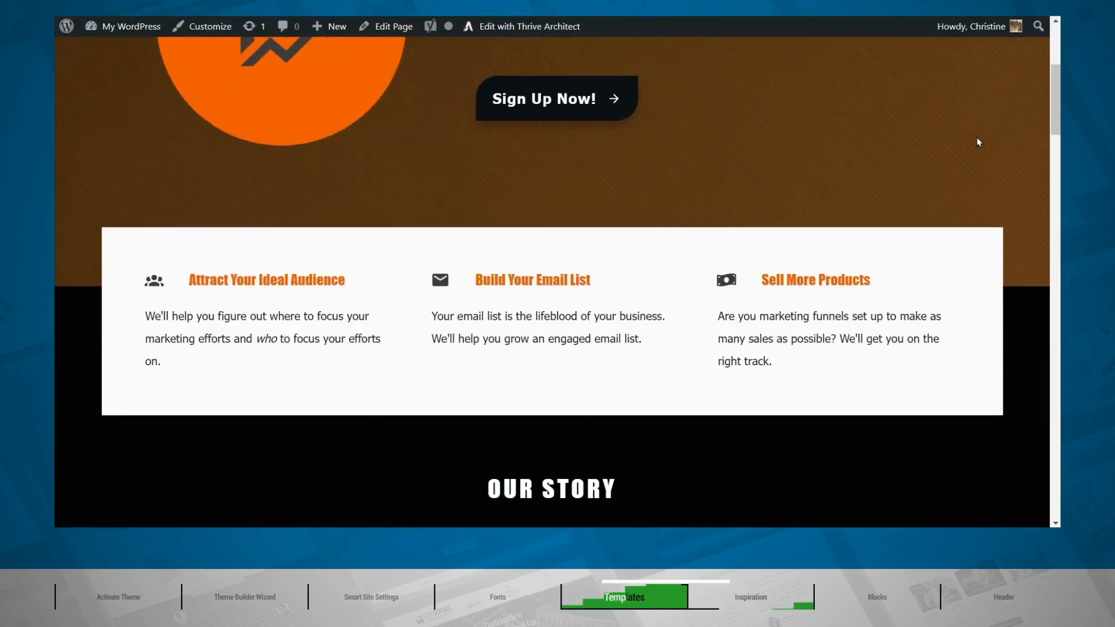
scroll(979, 141, down, 8)
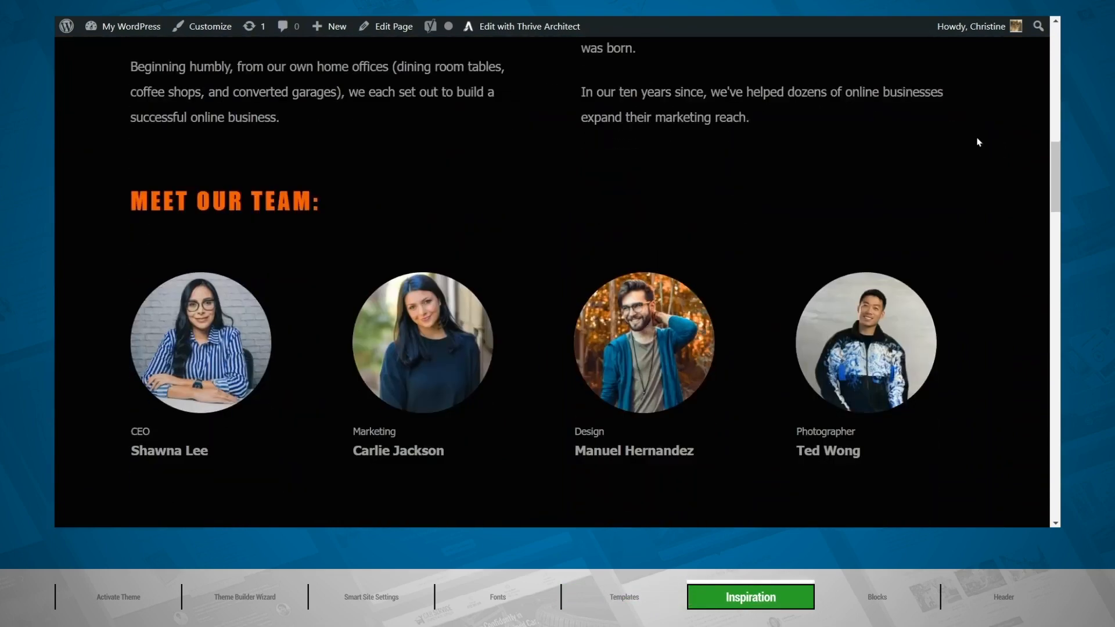
scroll(979, 142, down, 2)
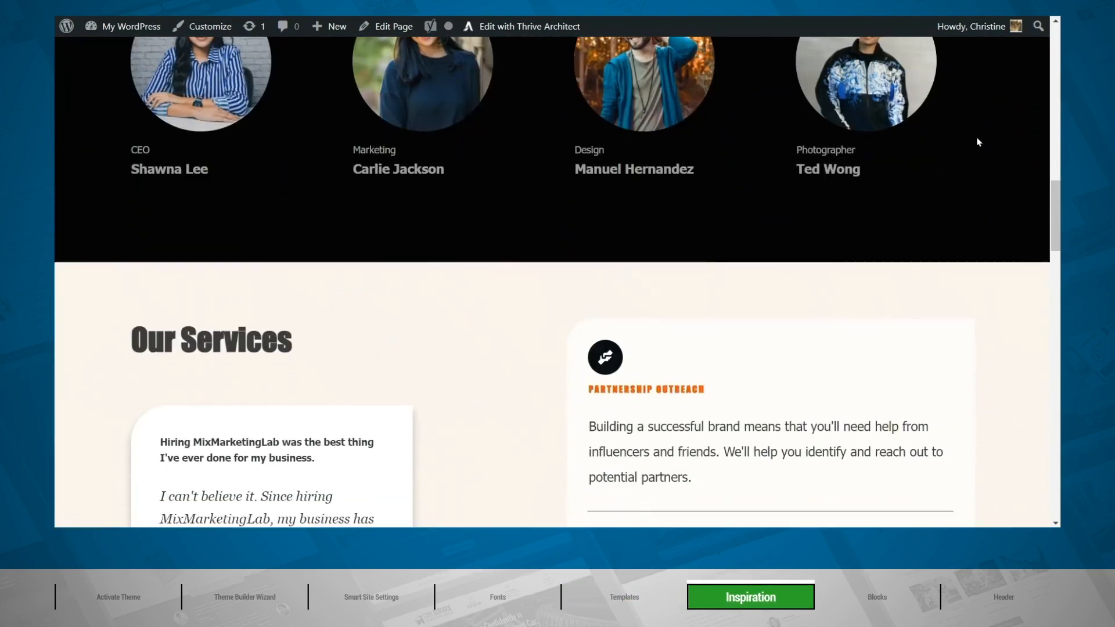
scroll(979, 142, down, 2)
scroll(978, 142, down, 4)
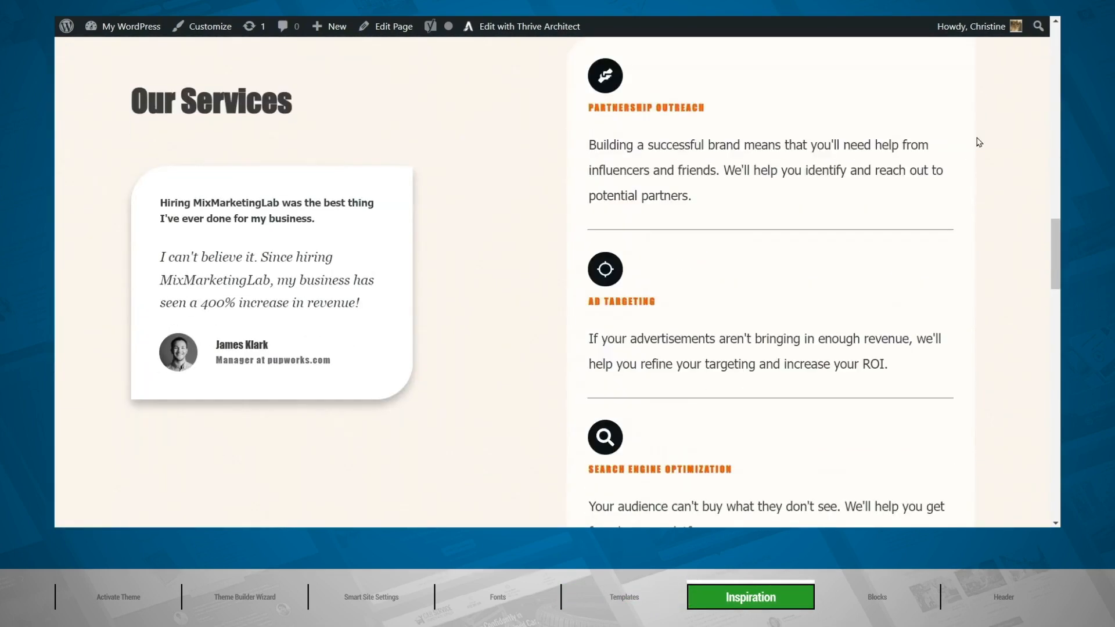
scroll(979, 142, down, 5)
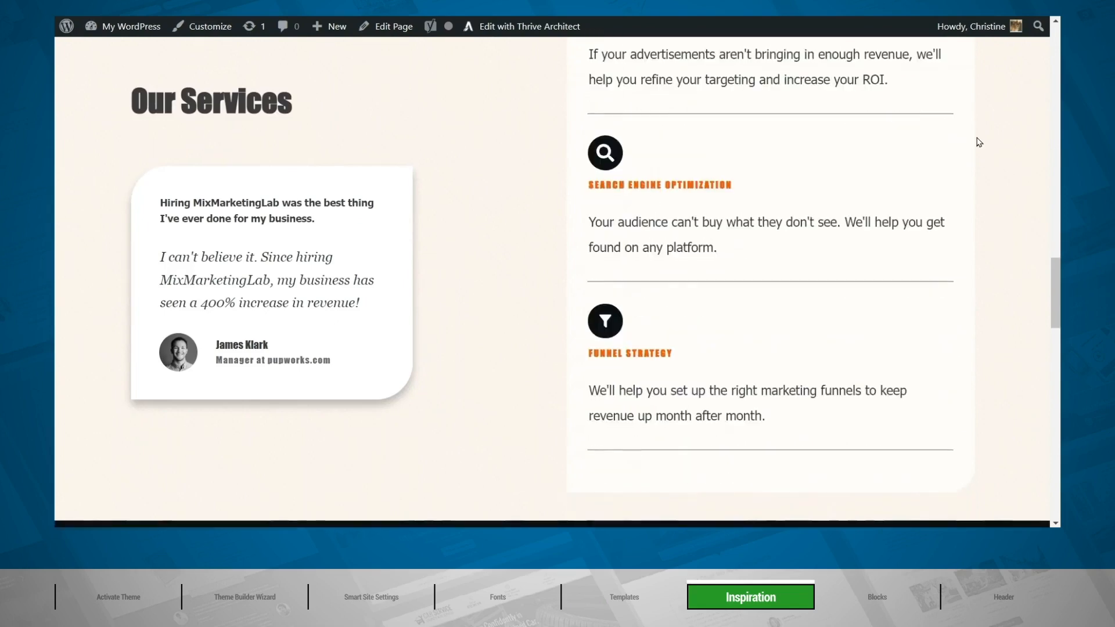
scroll(978, 142, down, 2)
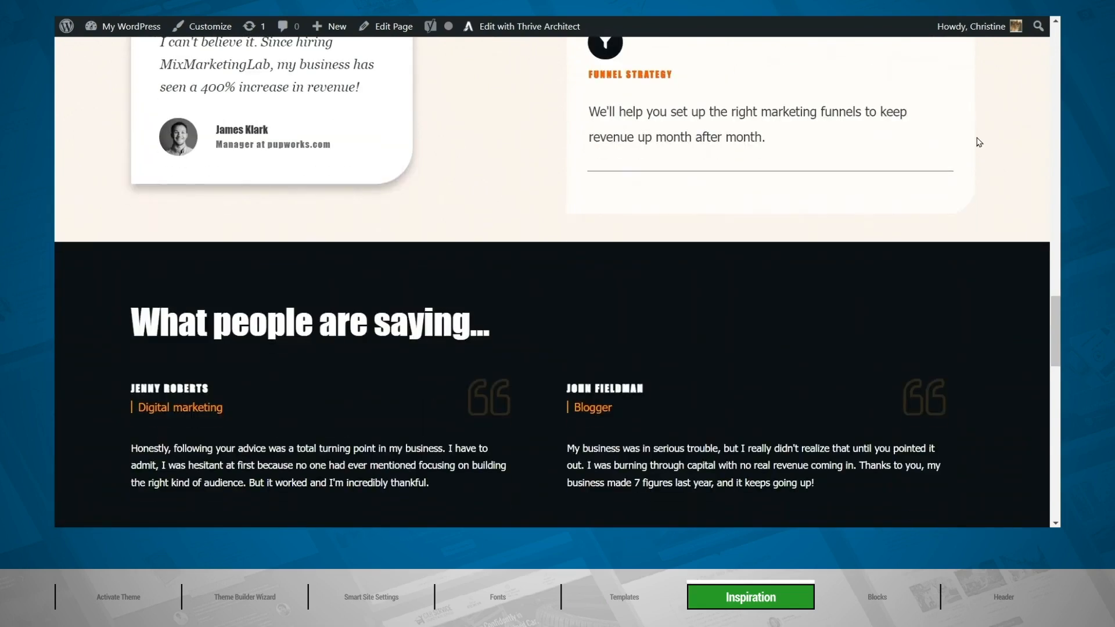
scroll(979, 143, down, 2)
scroll(979, 142, down, 2)
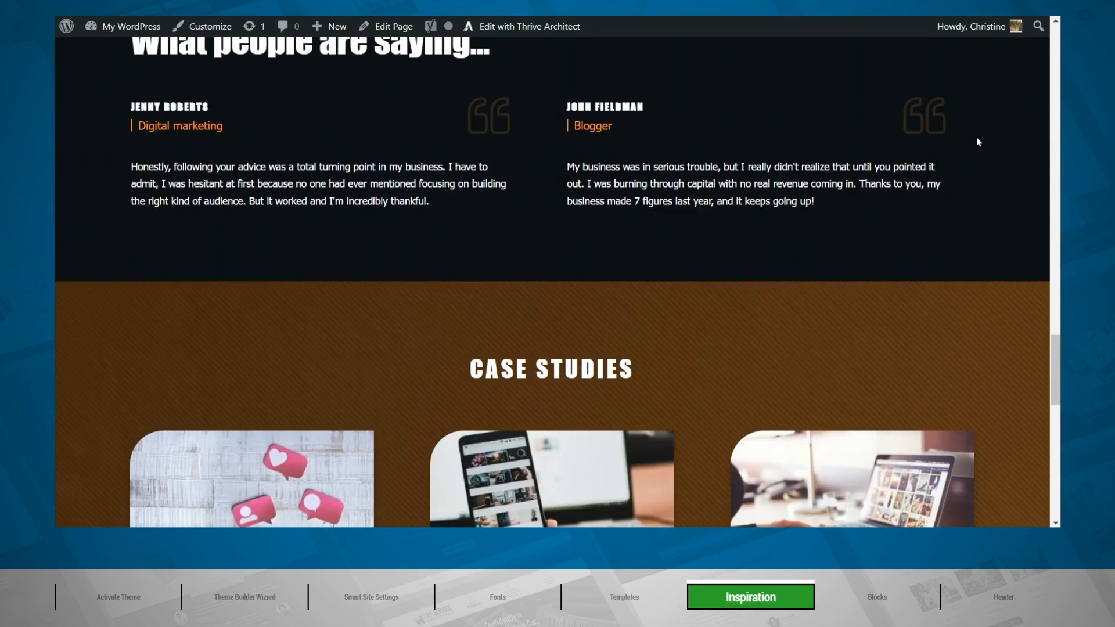
scroll(979, 142, down, 2)
scroll(979, 142, down, 2)
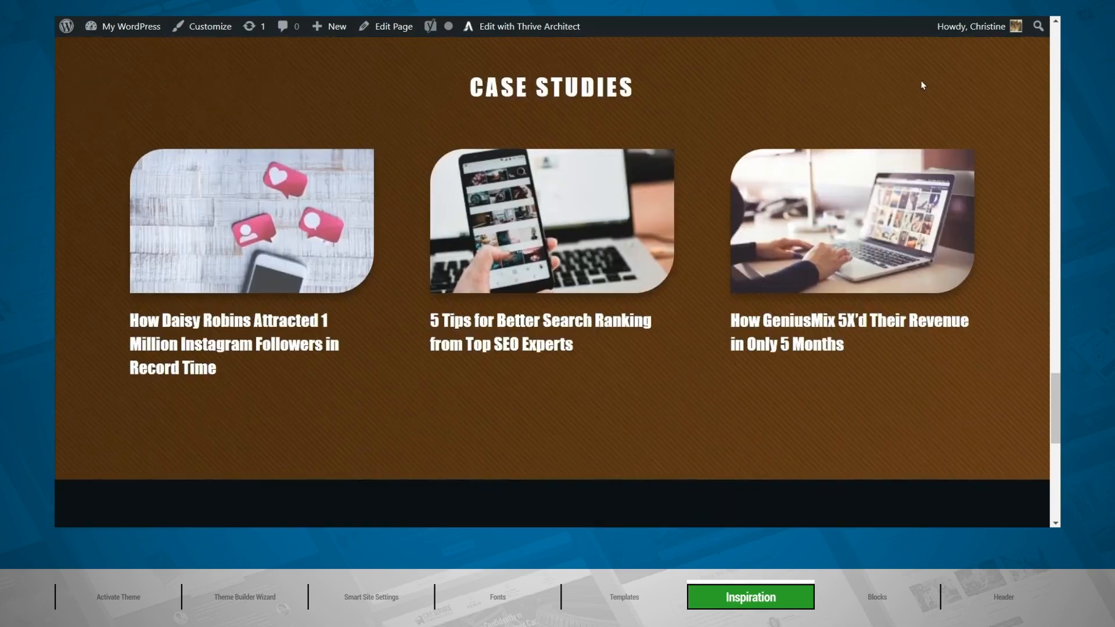
scroll(960, 184, down, 6)
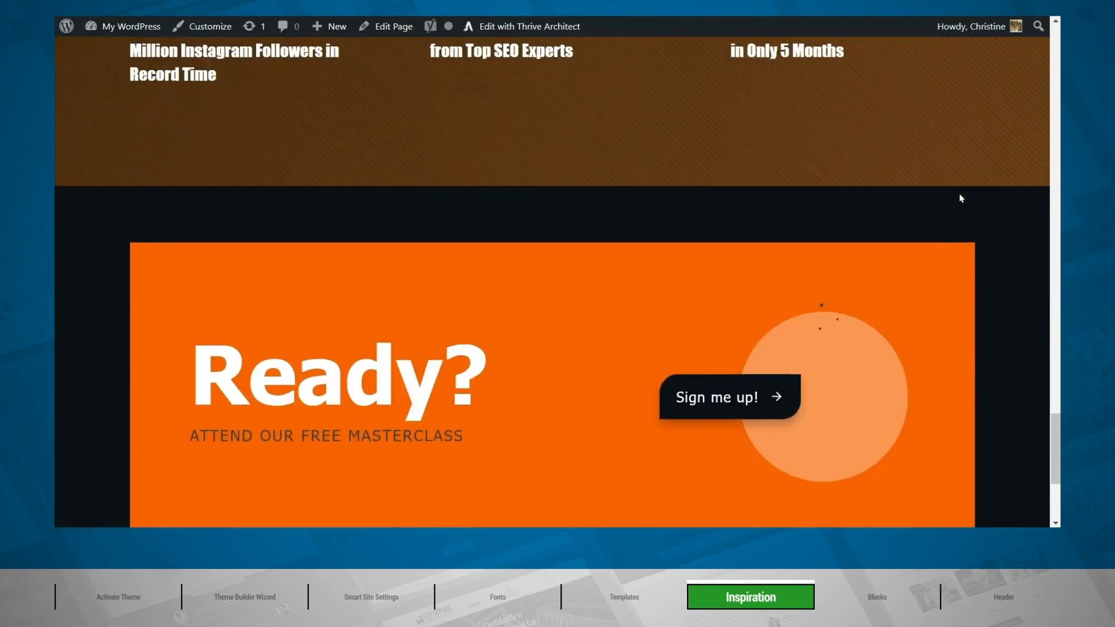
scroll(961, 198, down, 2)
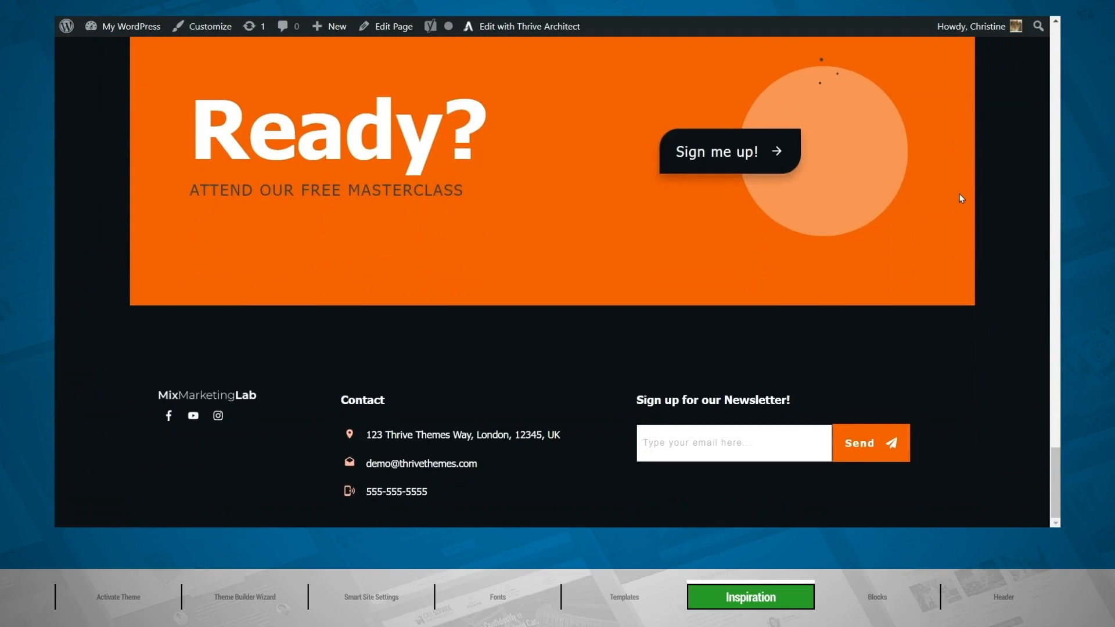
drag(1055, 482, 1009, 68)
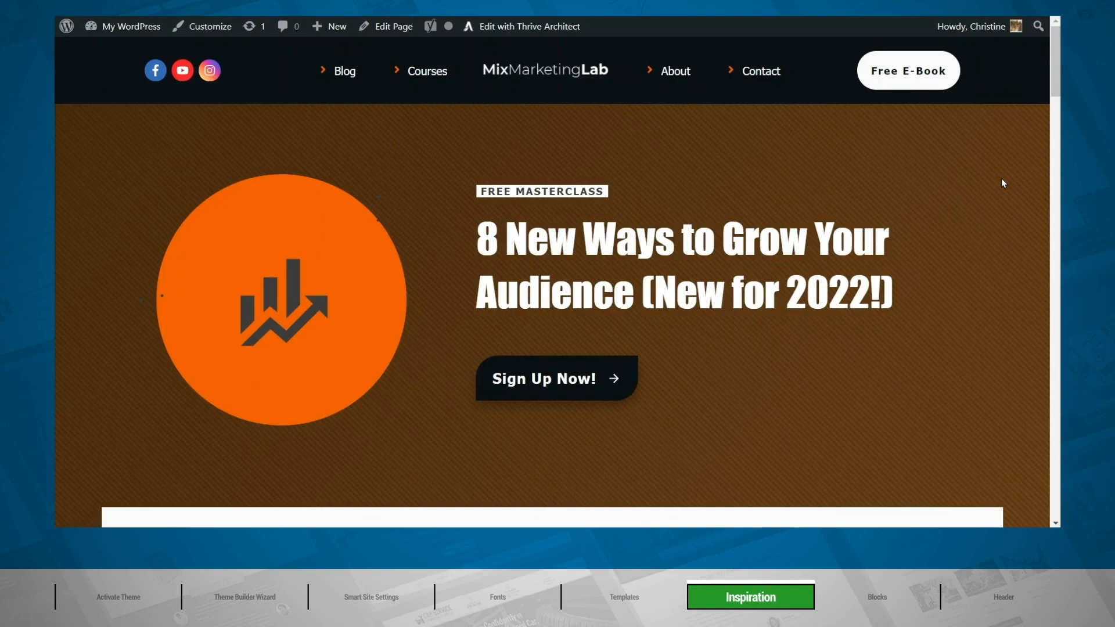
Examine each section of the example homepage: benefits, Our Story, team, services, testimonials, case studies, masterclass call to action and footer.
scroll(1001, 217, down, 5)
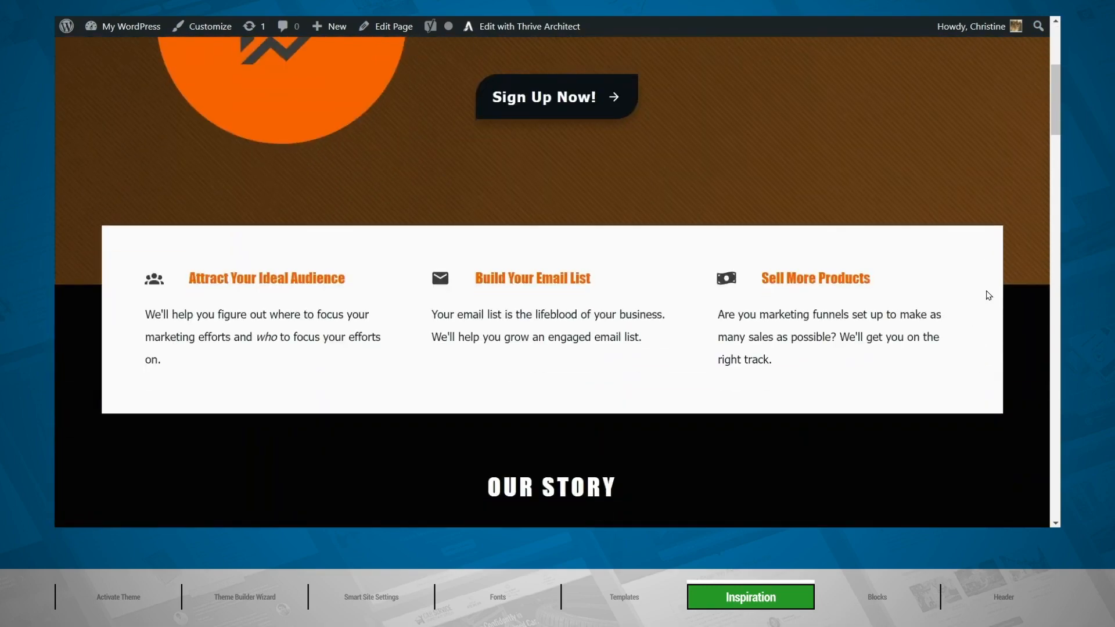
scroll(988, 289, down, 7)
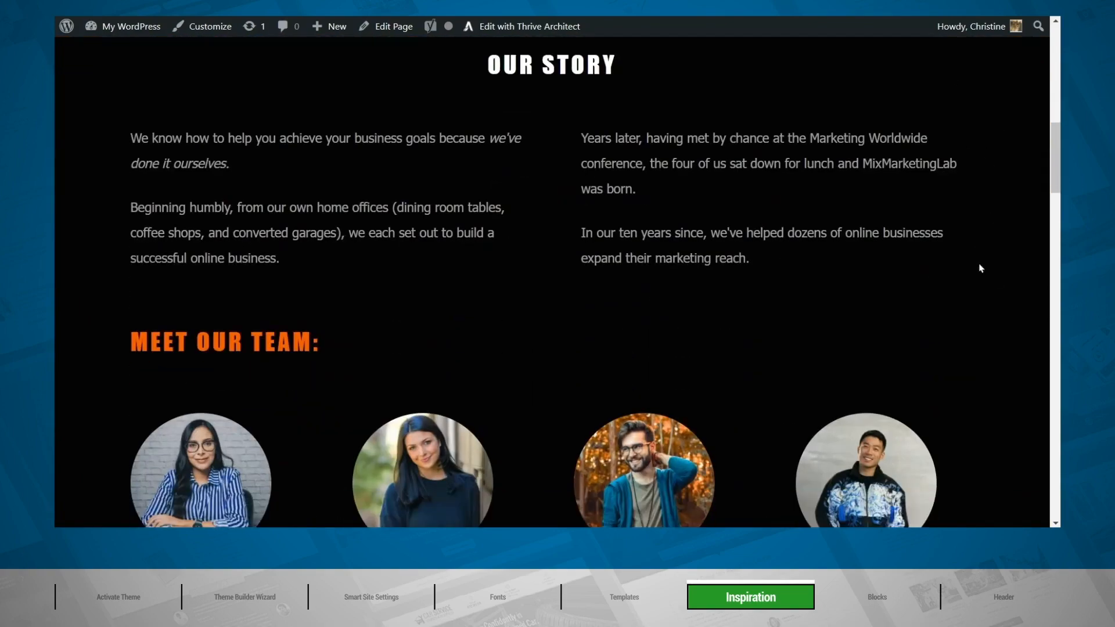
scroll(983, 388, down, 2)
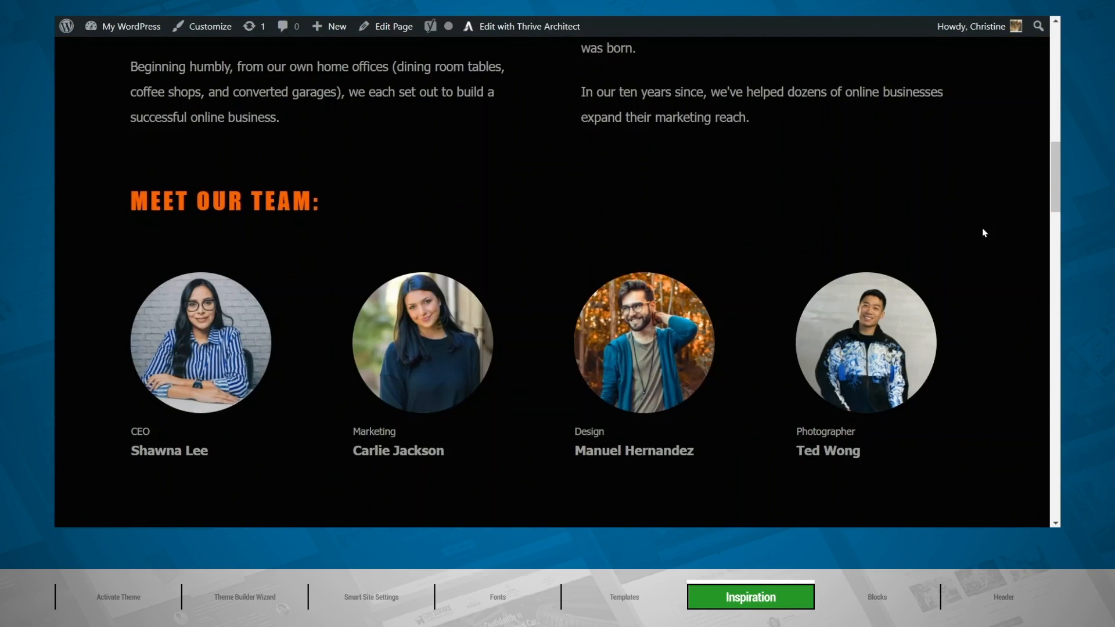
scroll(984, 232, down, 8)
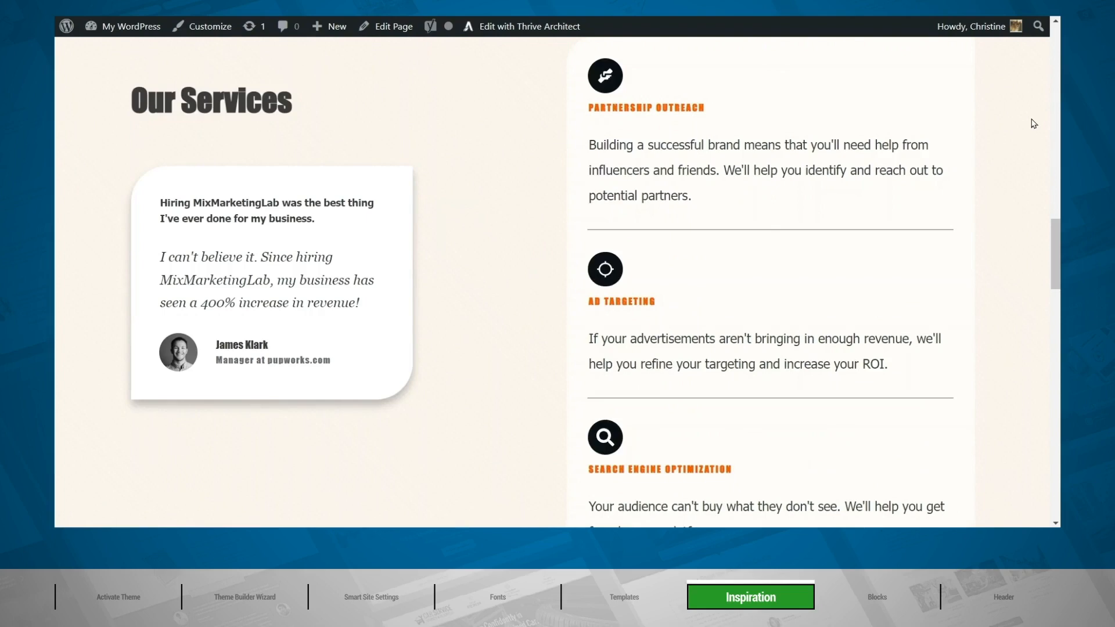
scroll(1033, 123, down, 12)
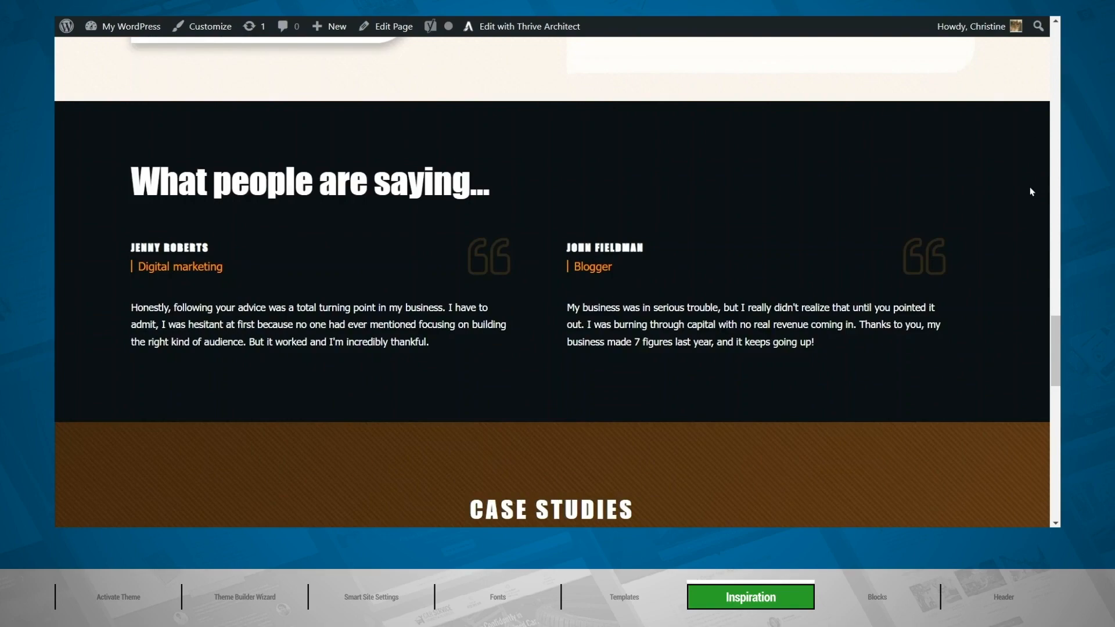
scroll(1026, 196, down, 7)
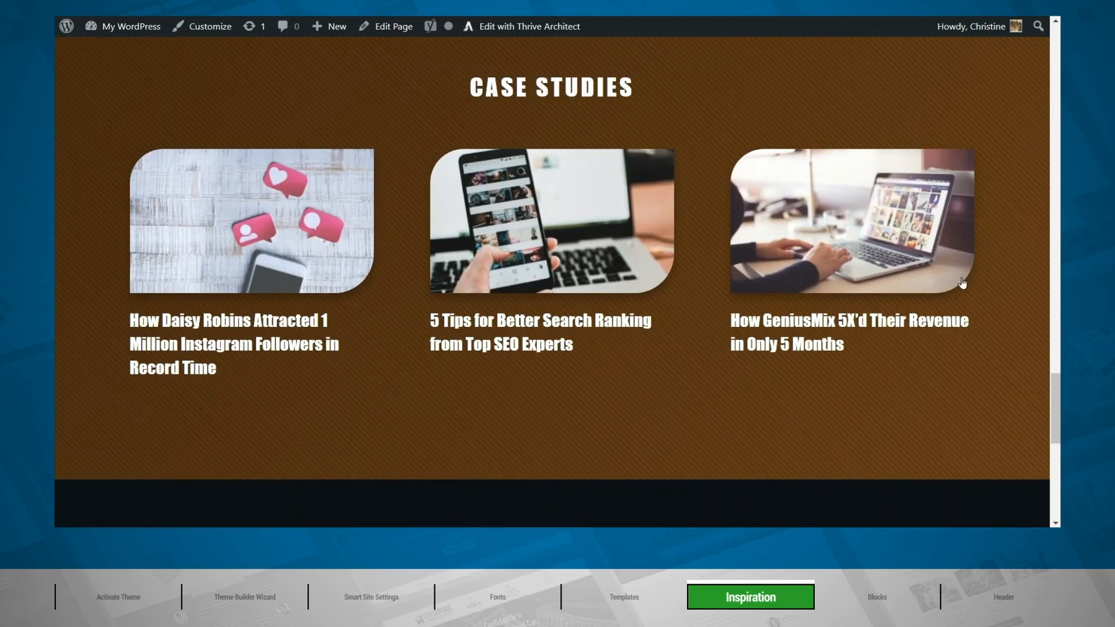
scroll(1057, 232, down, 2)
scroll(1058, 232, down, 5)
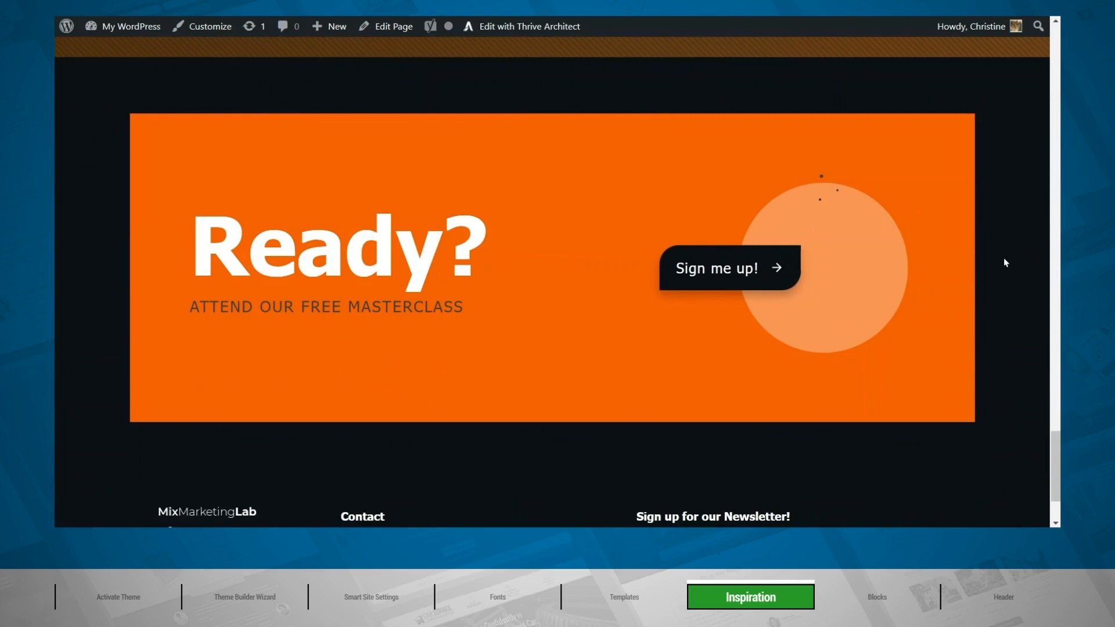
scroll(1006, 263, down, 2)
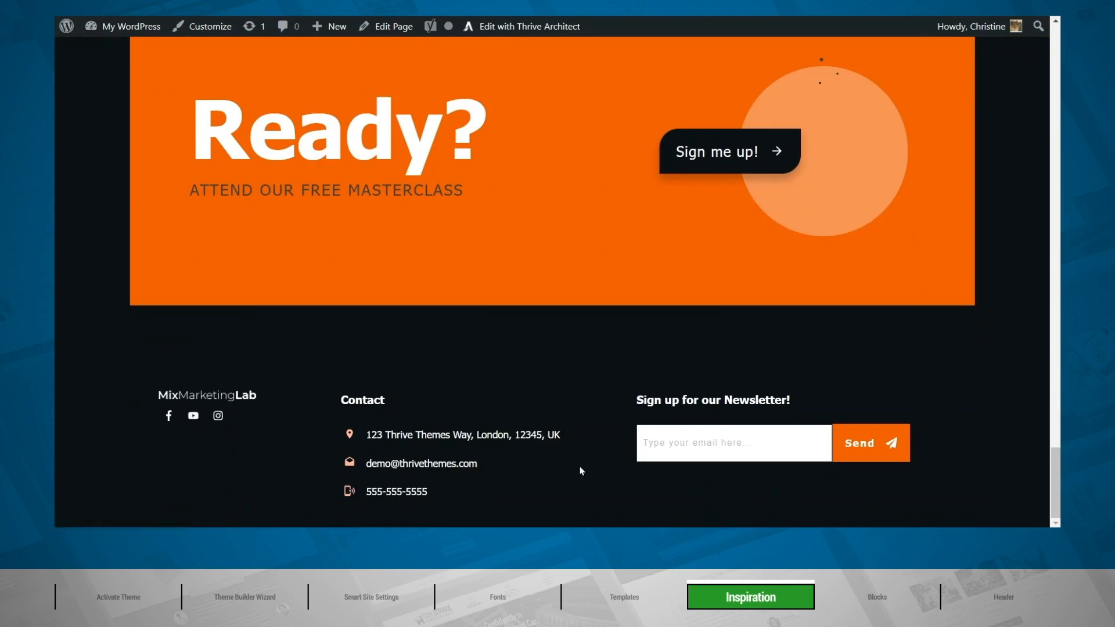
scroll(564, 478, up, 10)
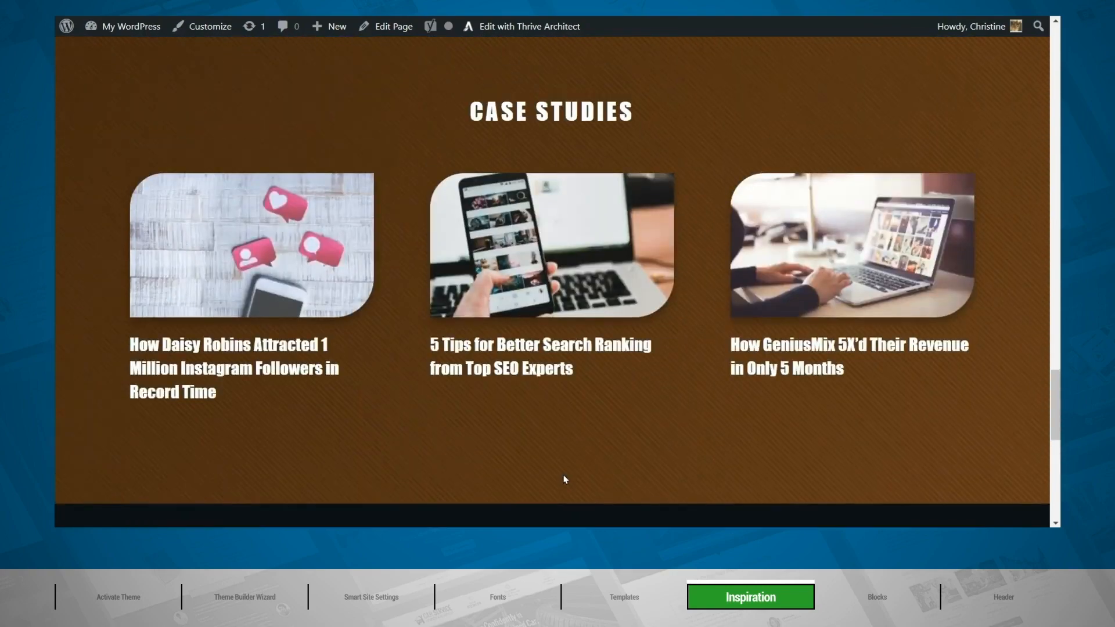
scroll(564, 479, up, 15)
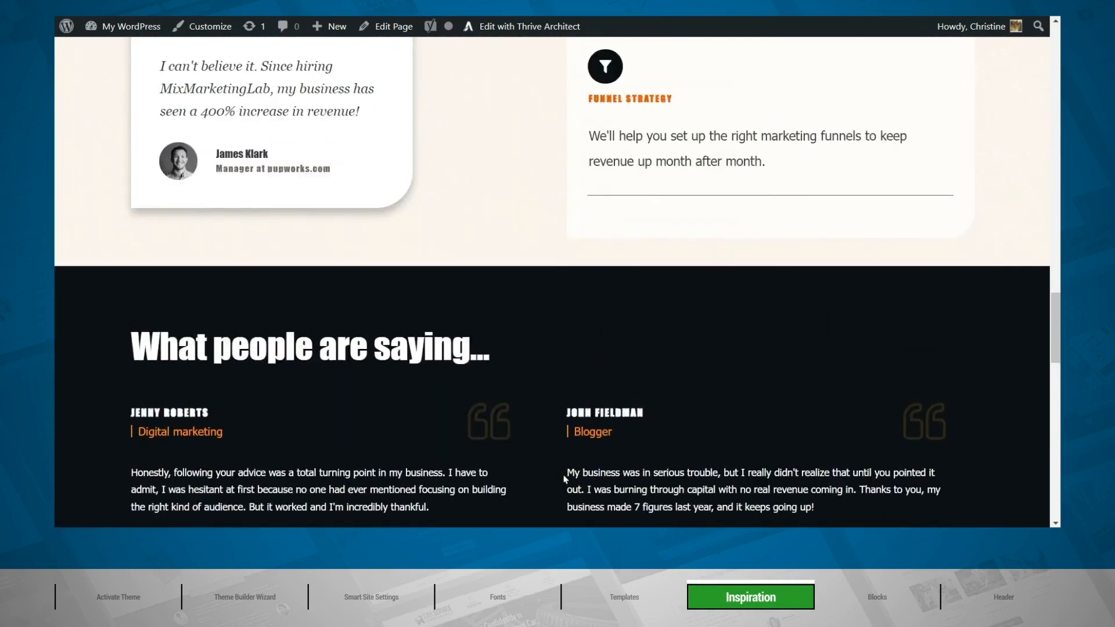
scroll(564, 479, up, 12)
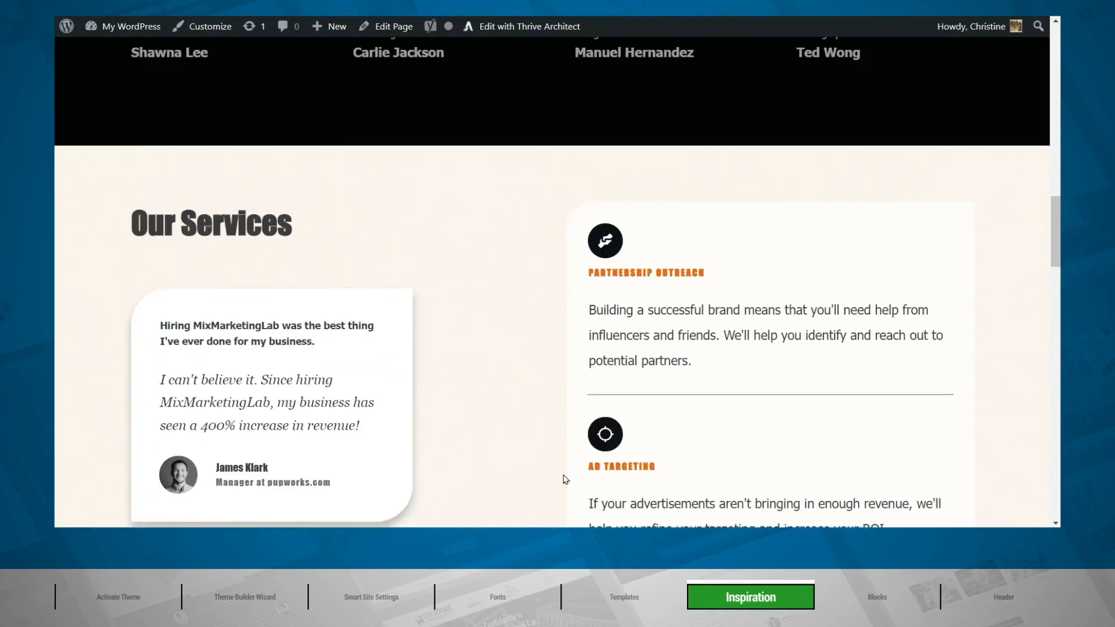
scroll(564, 479, up, 10)
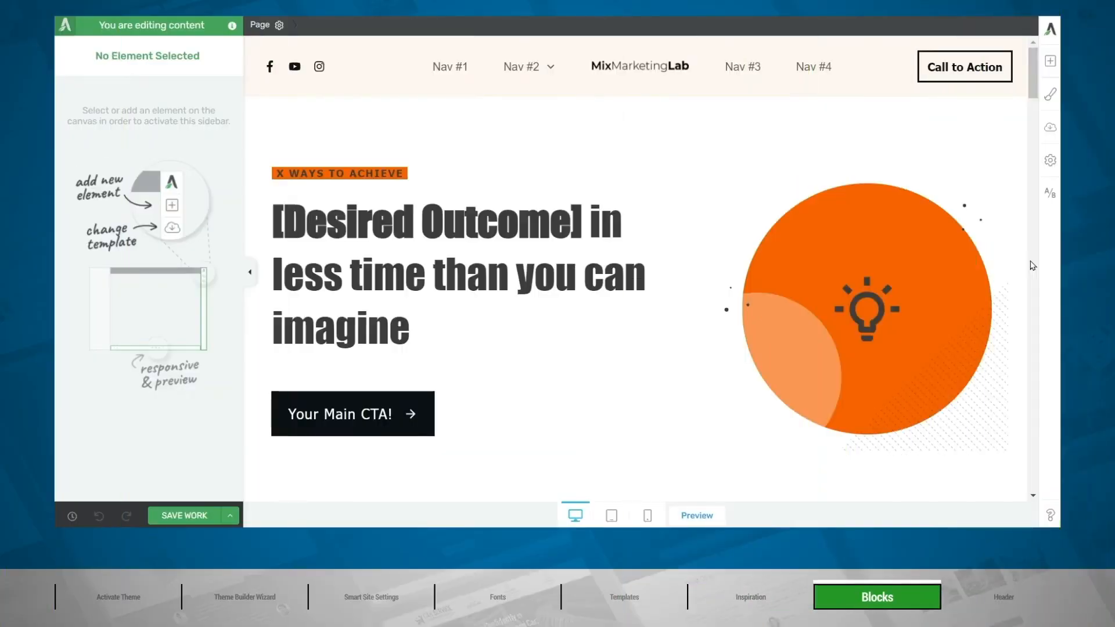
Delete the background section headed "What you'll get – During [Your Service]" from the homepage being edited.
scroll(1028, 270, down, 7)
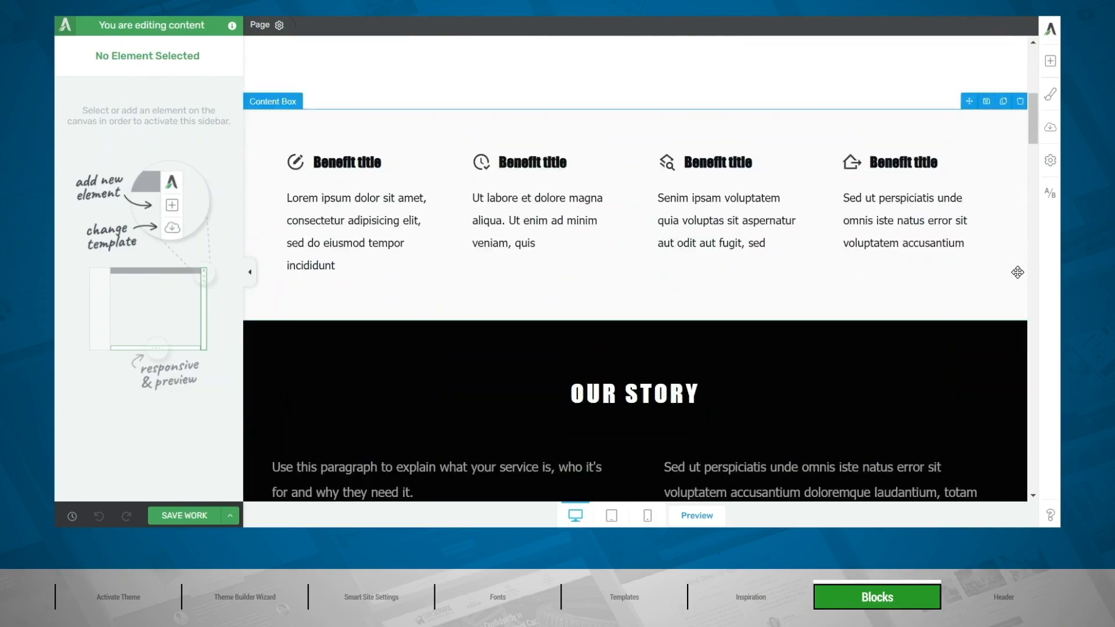
scroll(1018, 272, down, 10)
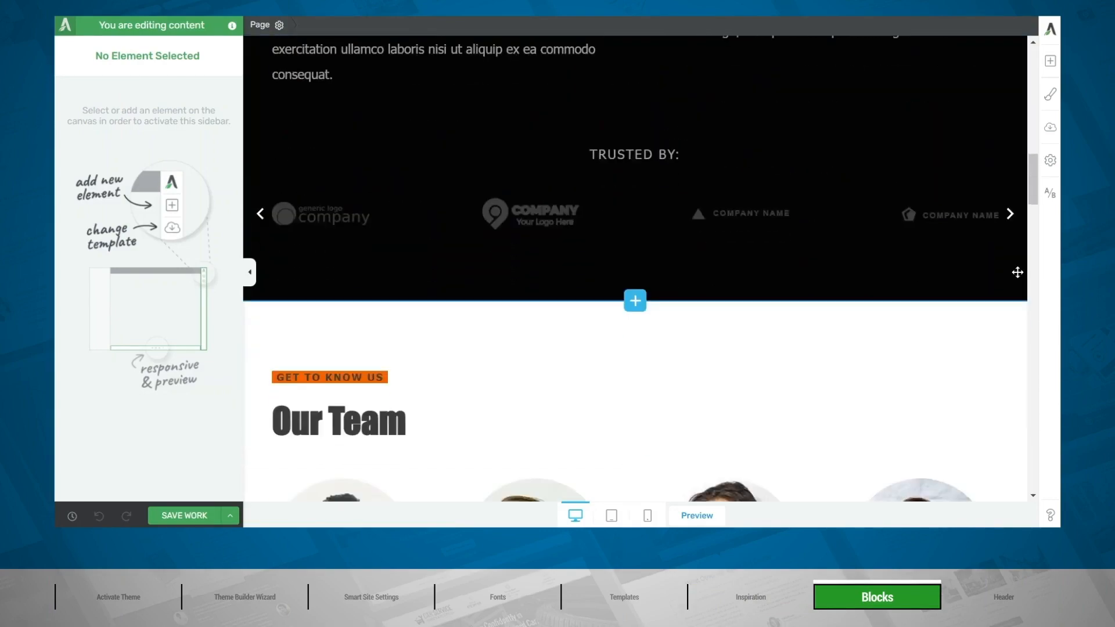
scroll(1018, 272, down, 7)
scroll(1018, 272, down, 8)
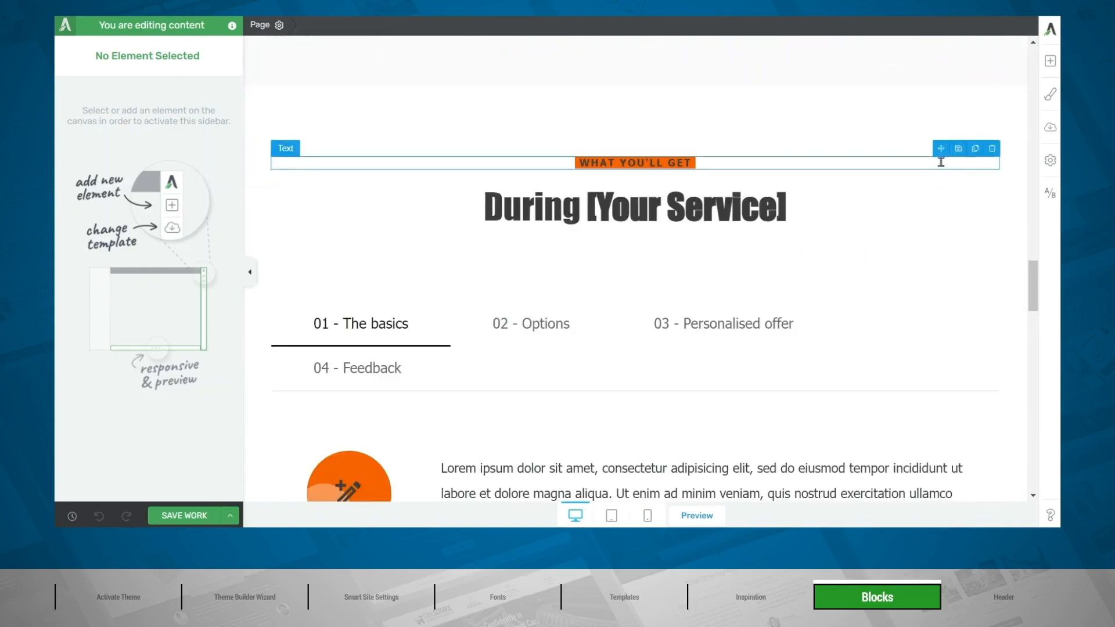
click(935, 168)
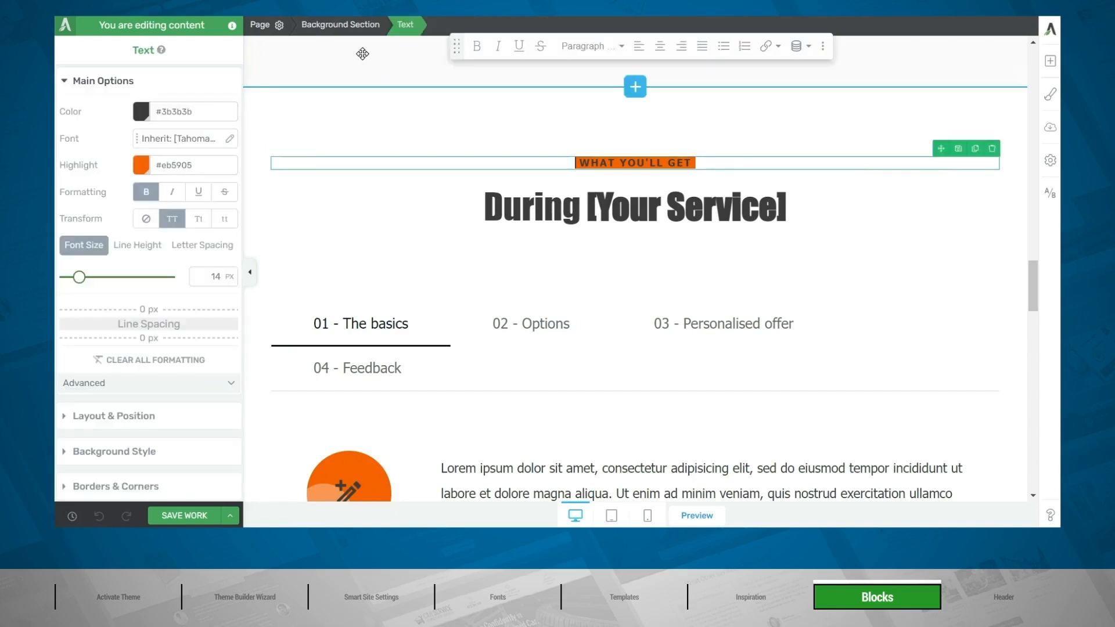
click(351, 27)
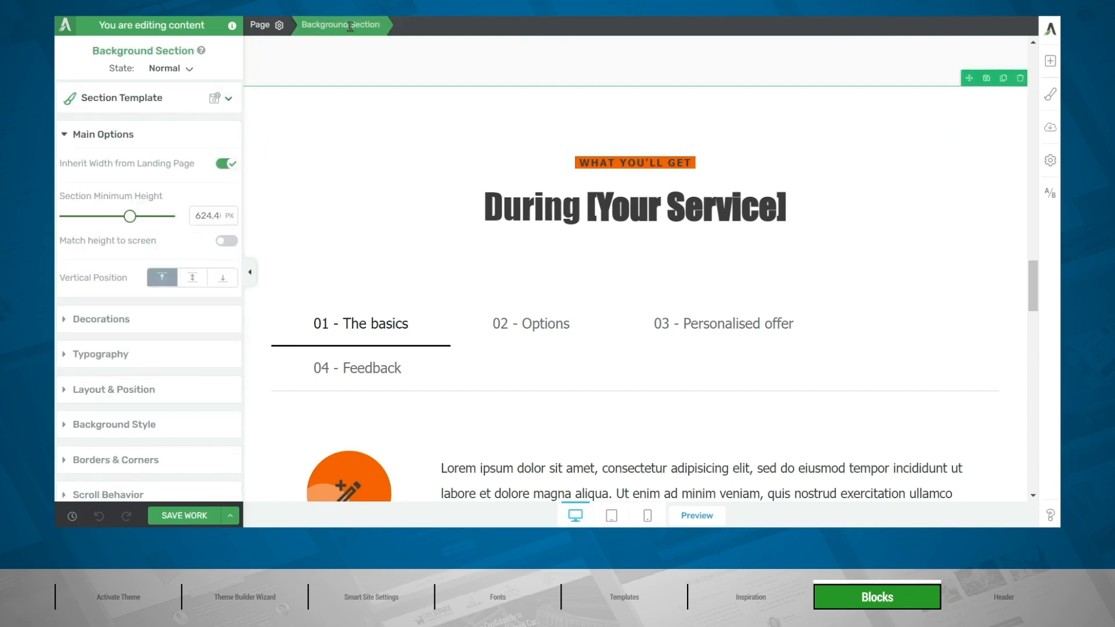
click(1021, 80)
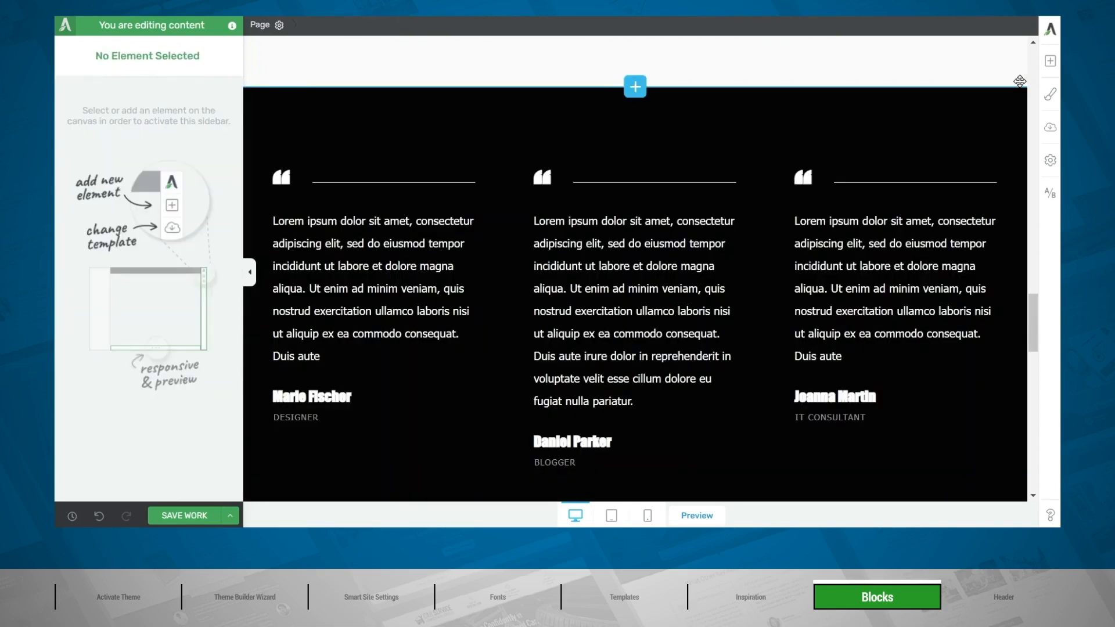
Move the black three-column testimonials section below the case studies, and from there up to directly beneath the Our Team section.
click(930, 101)
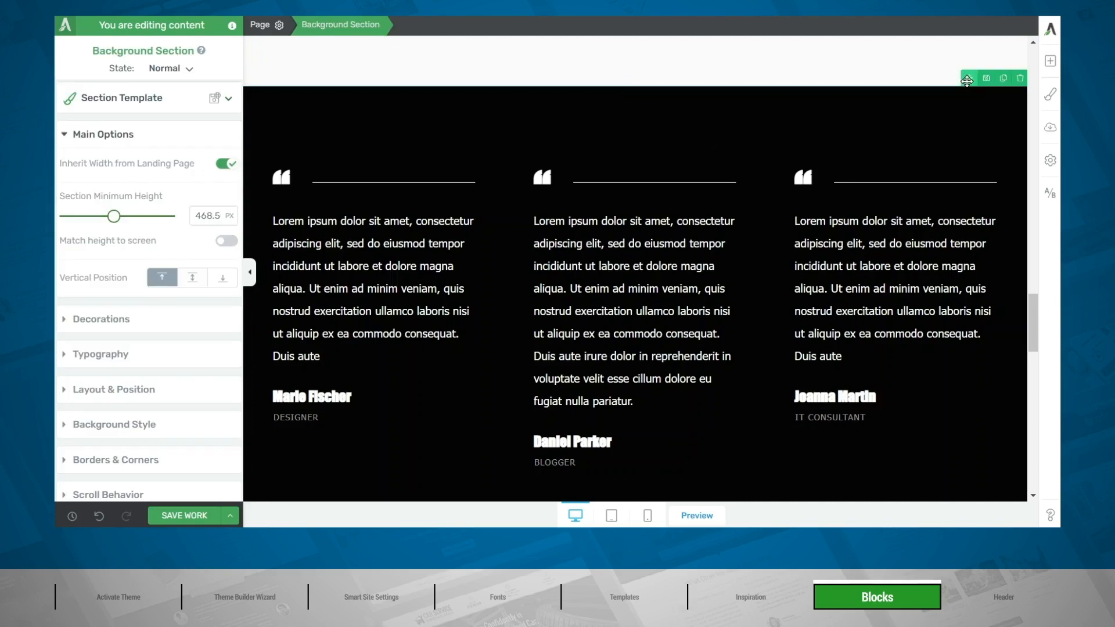
drag(967, 81, 865, 347)
scroll(892, 343, down, 3)
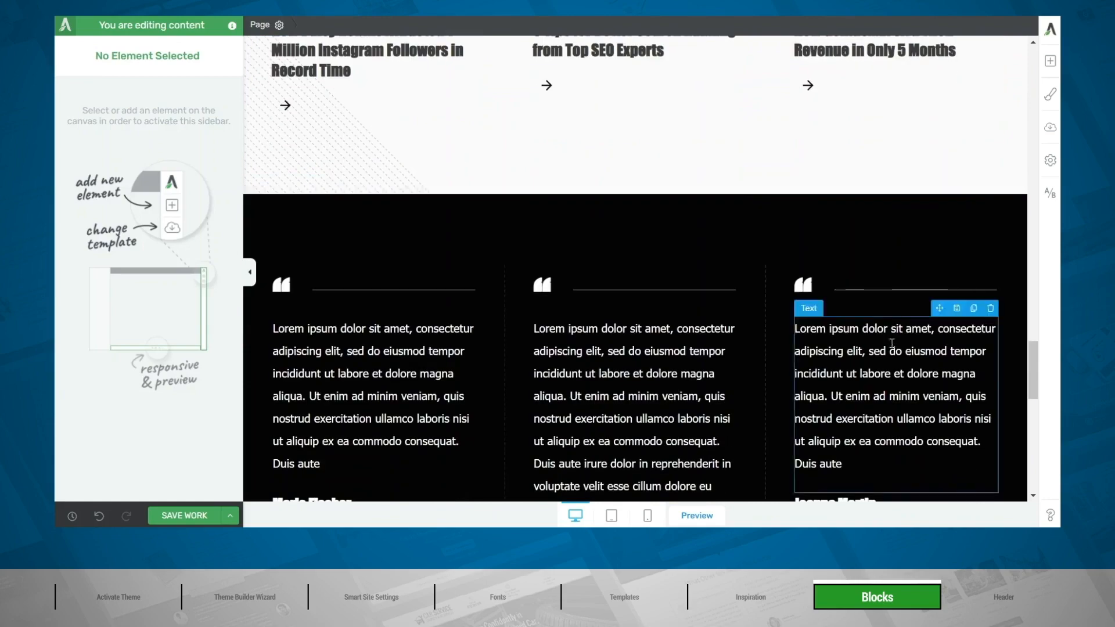
drag(969, 184, 932, 490)
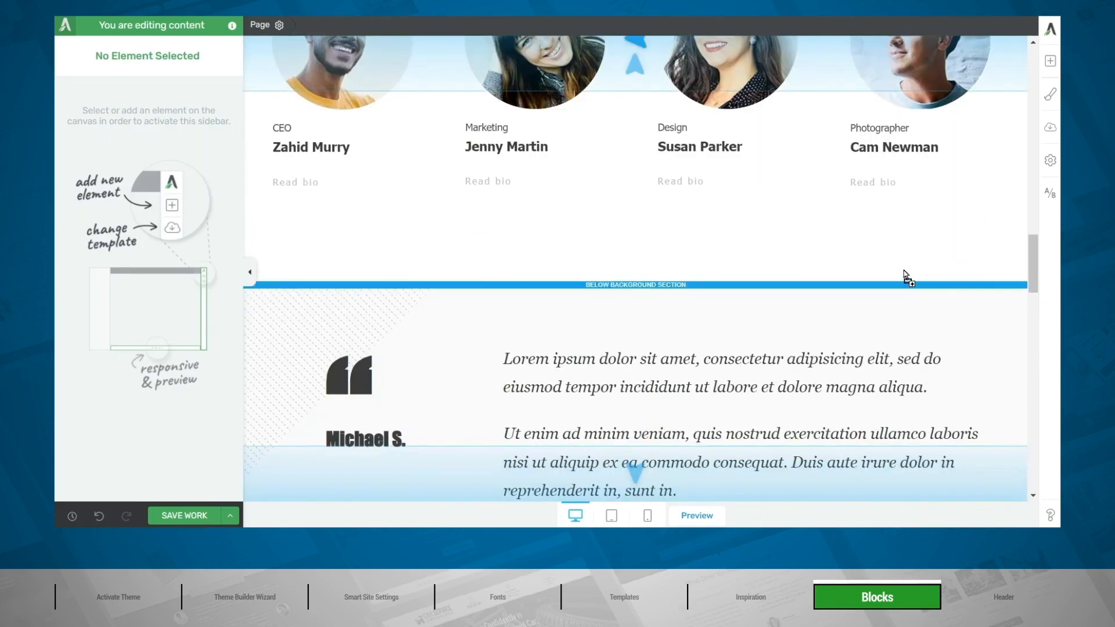
scroll(888, 292, down, 5)
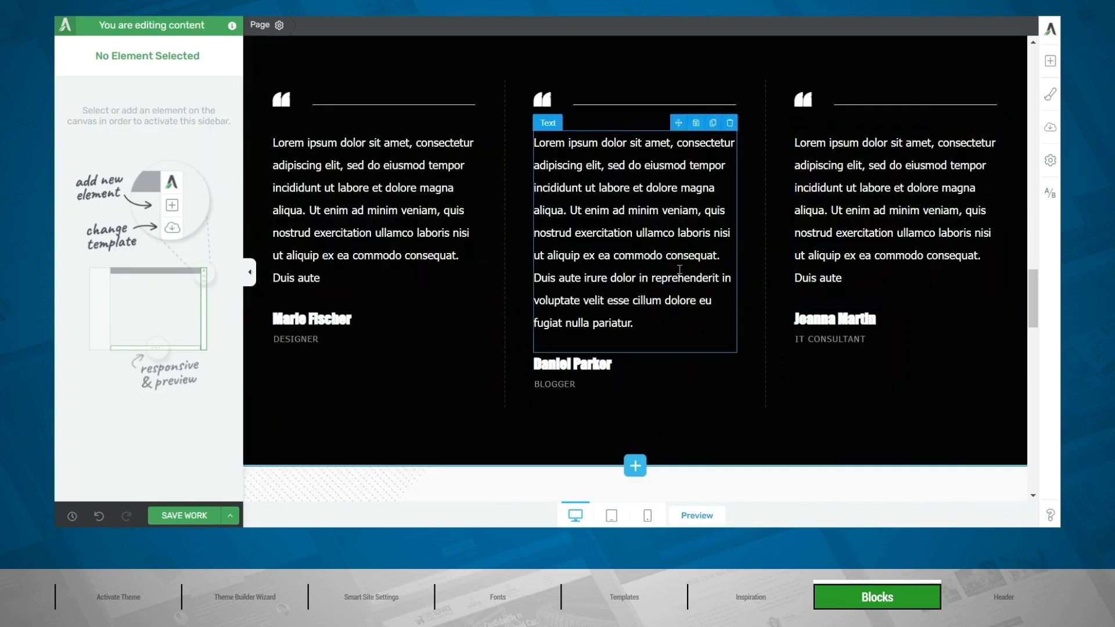
Insert the "Why choose us?" block from the Benefits block type between the Our Team section and the black testimonials section.
scroll(681, 272, up, 3)
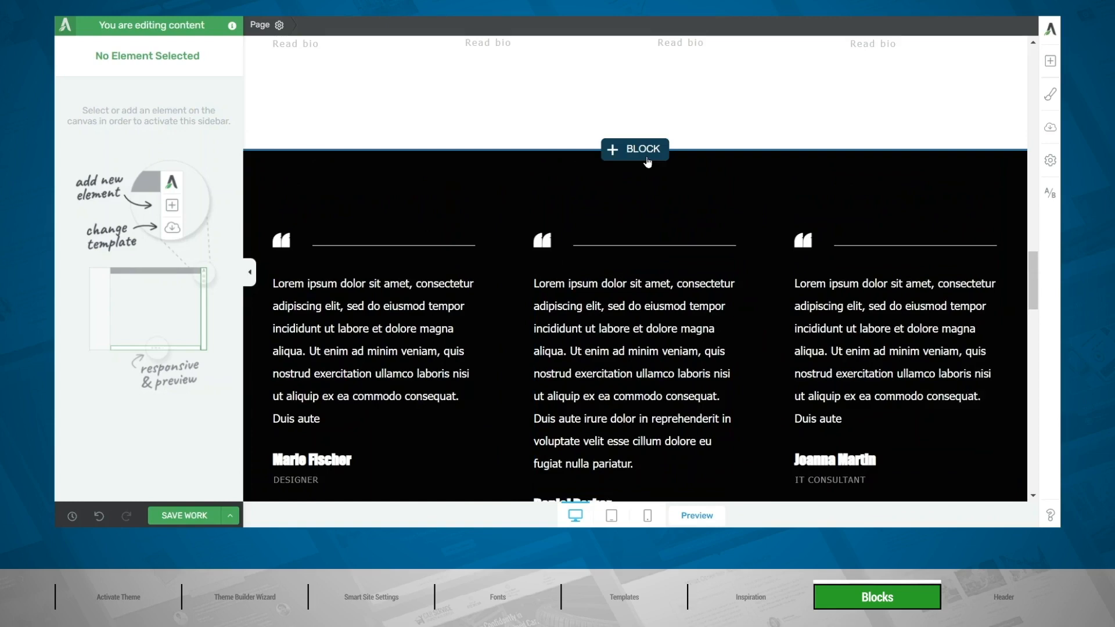
click(1052, 63)
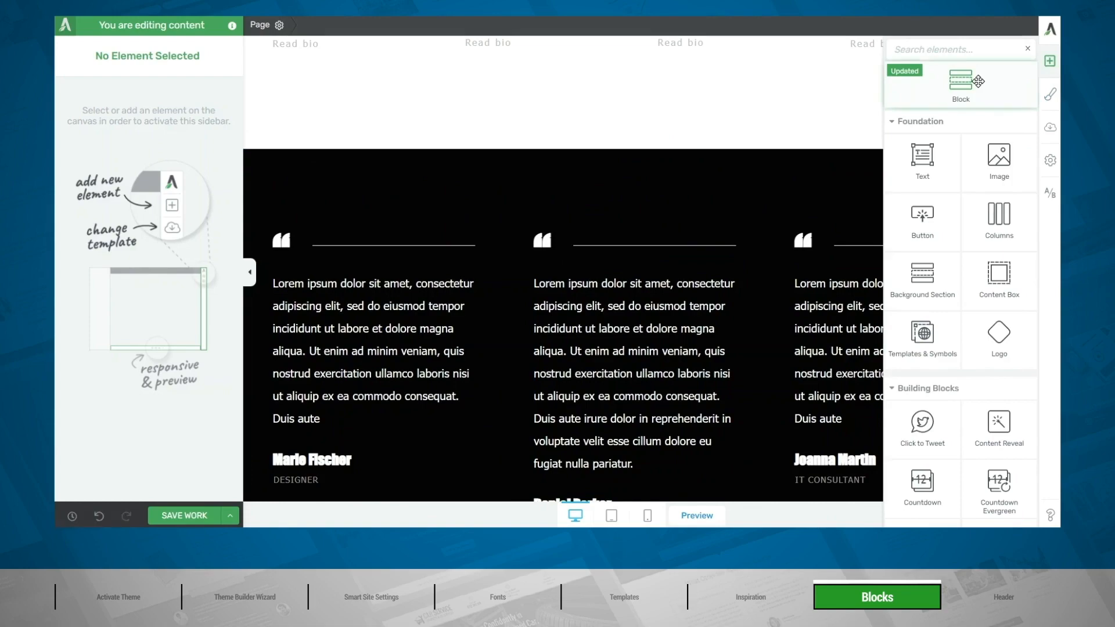
drag(978, 82, 598, 119)
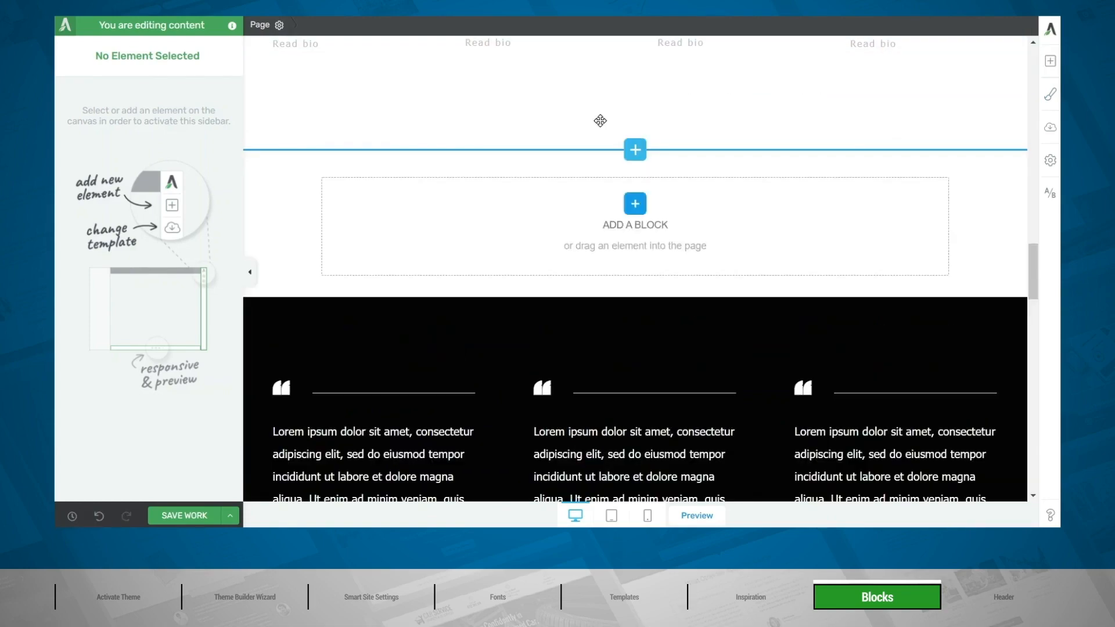
scroll(662, 156, down, 8)
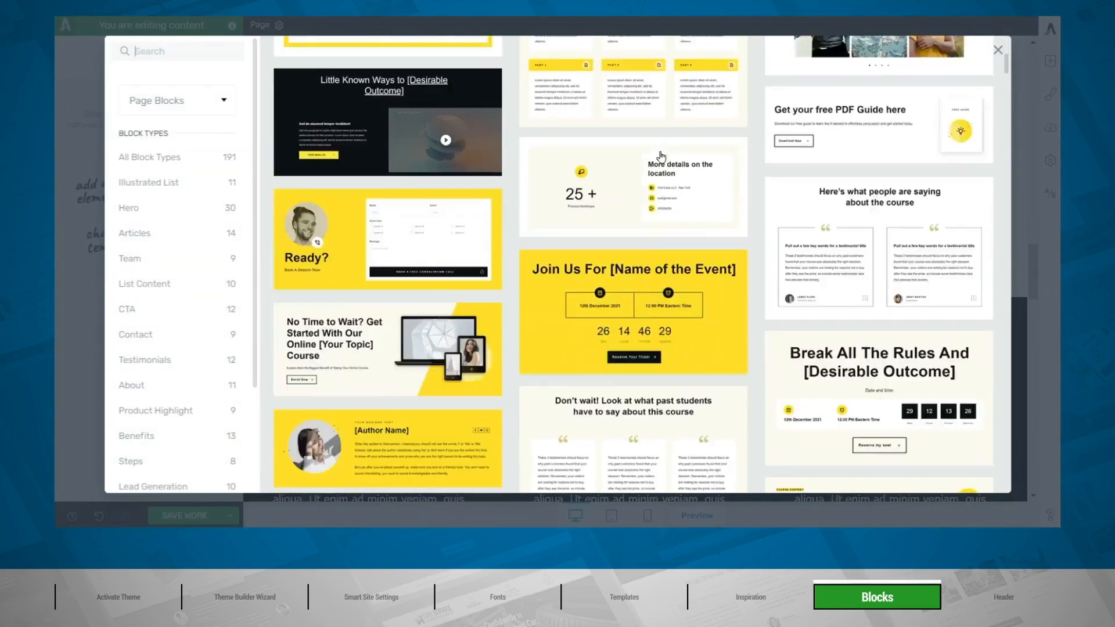
scroll(661, 156, down, 10)
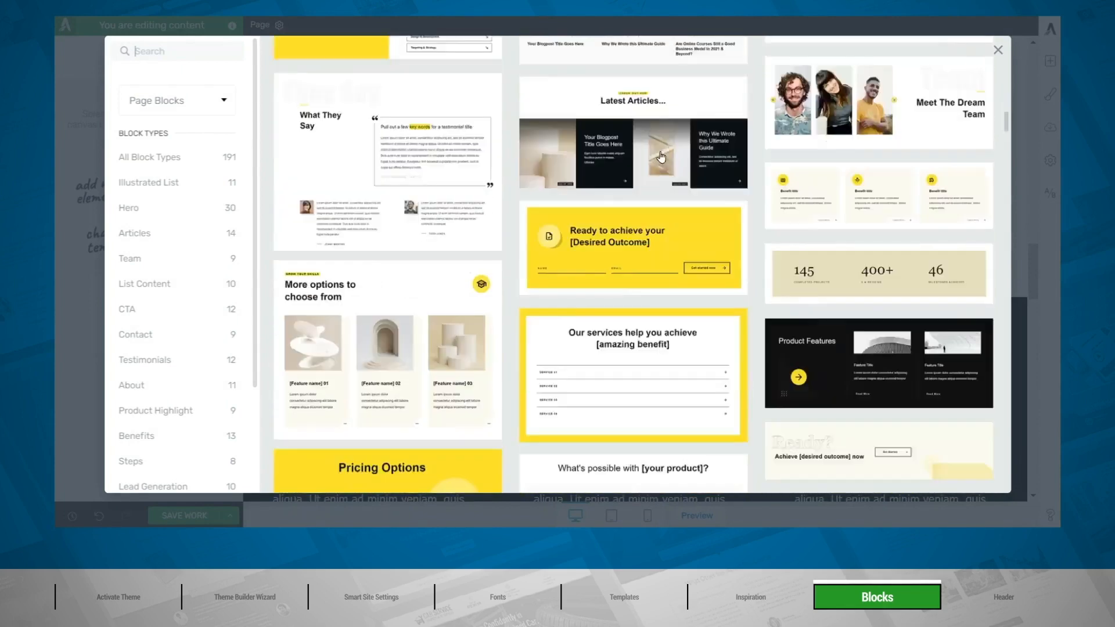
scroll(661, 156, down, 2)
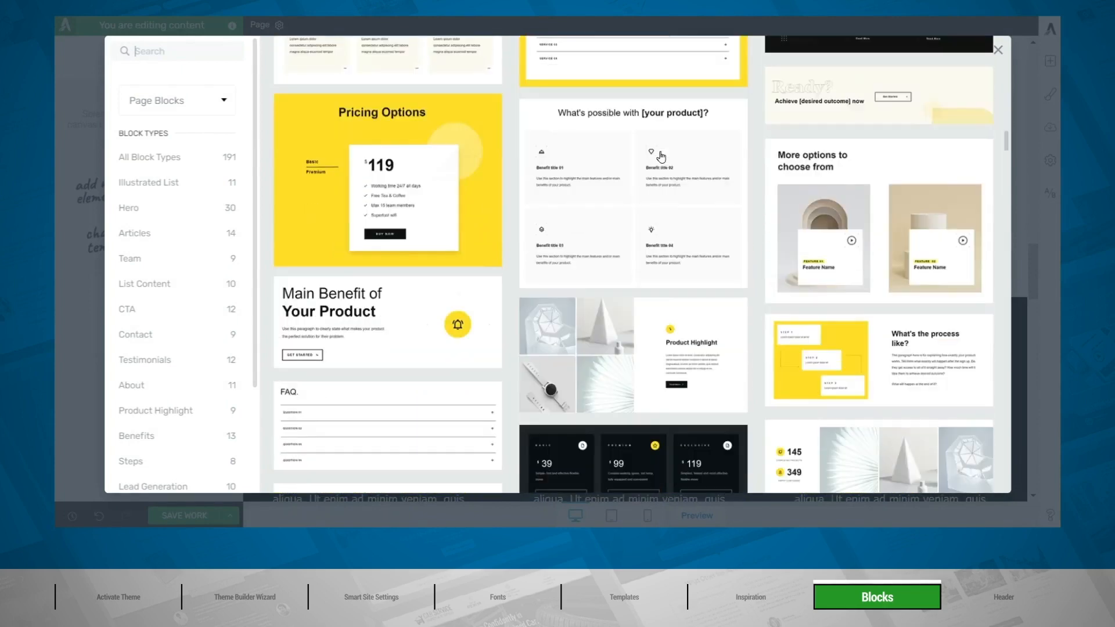
click(165, 444)
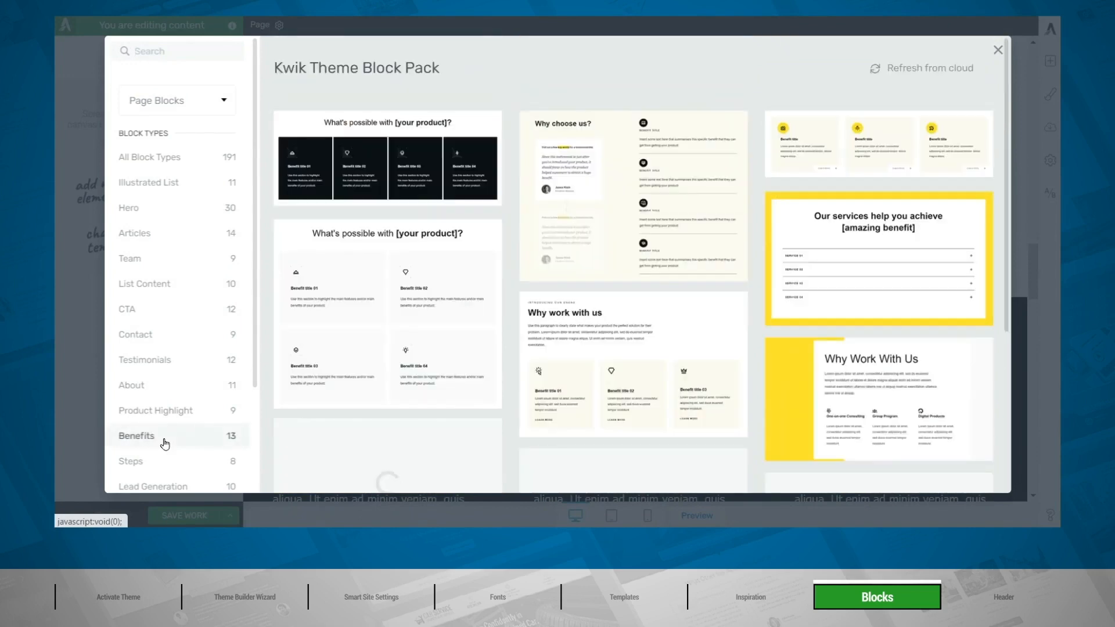
click(588, 240)
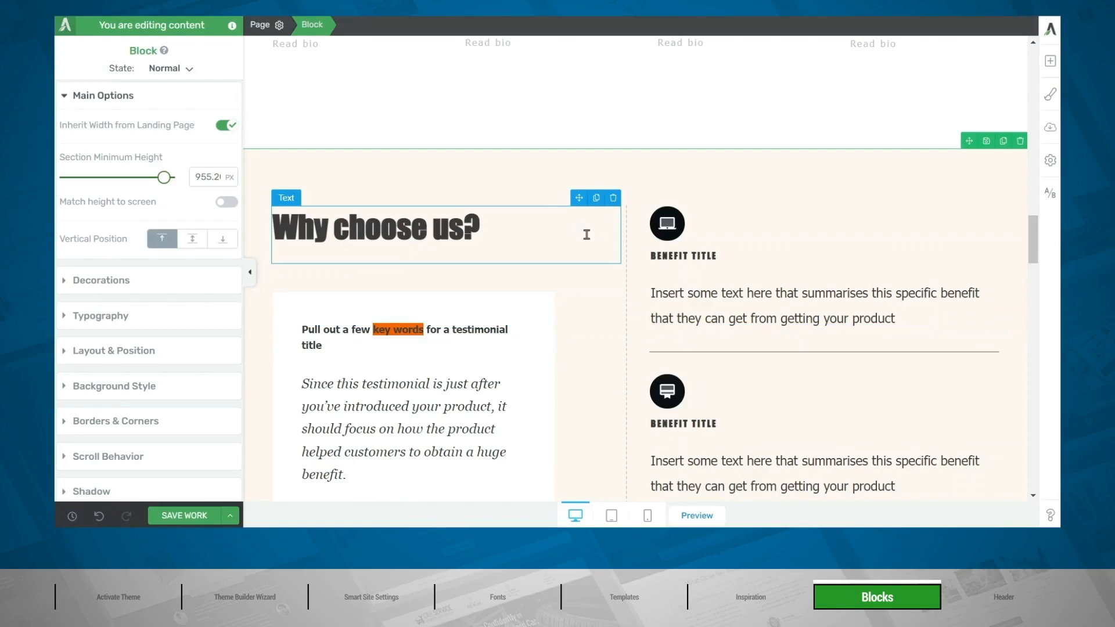
Open the page header for editing and set its background colour to the "Dark elements" theme colour.
scroll(587, 235, up, 15)
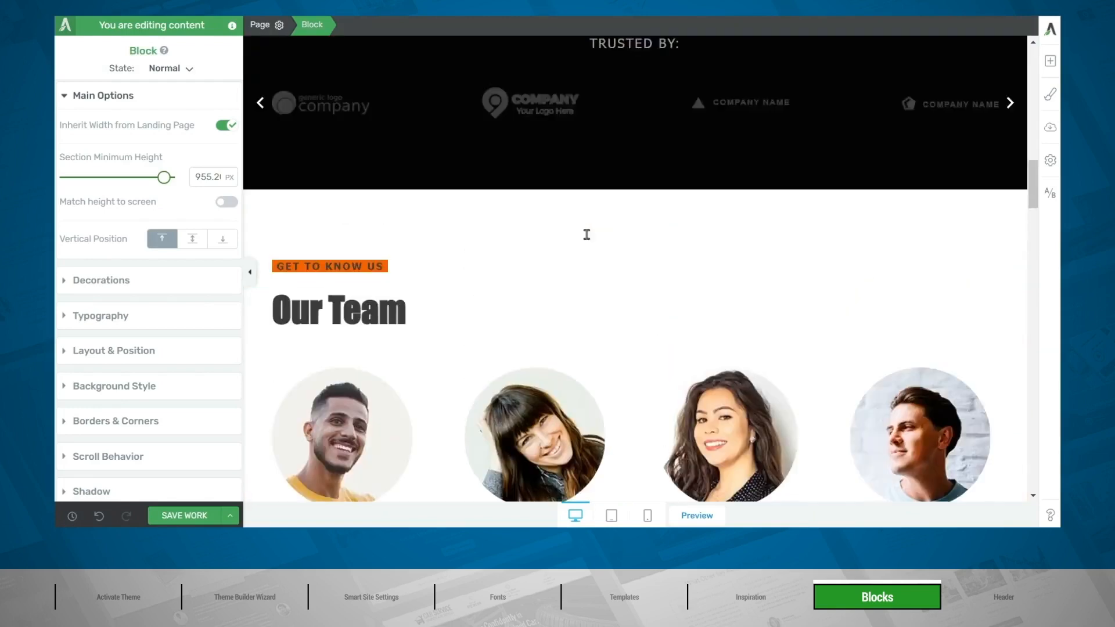
scroll(586, 235, up, 5)
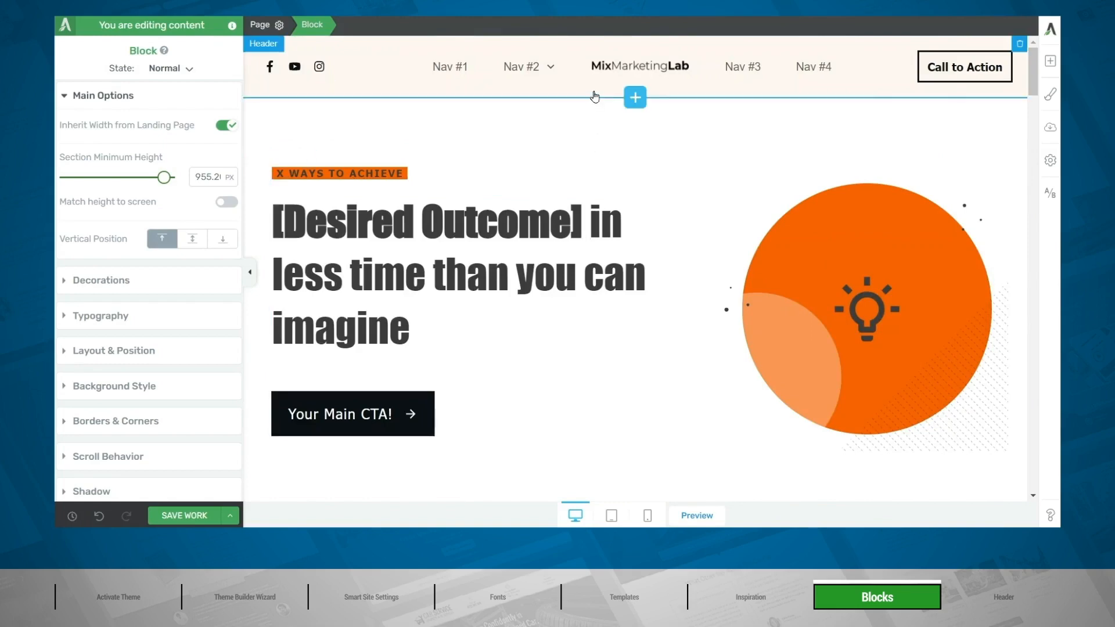
click(594, 96)
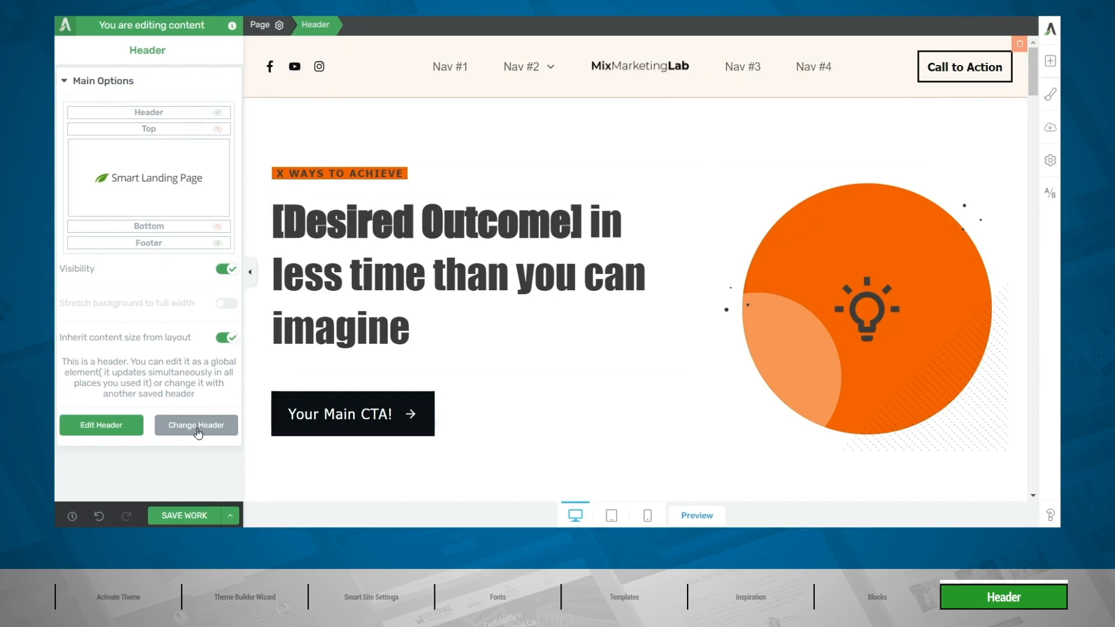
click(110, 435)
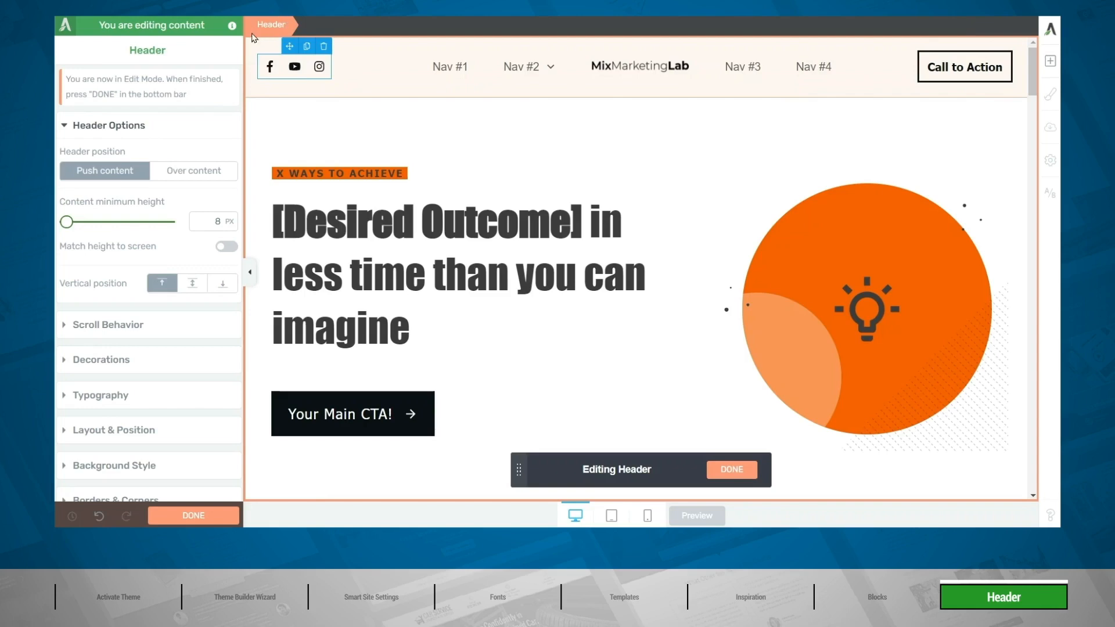
click(90, 475)
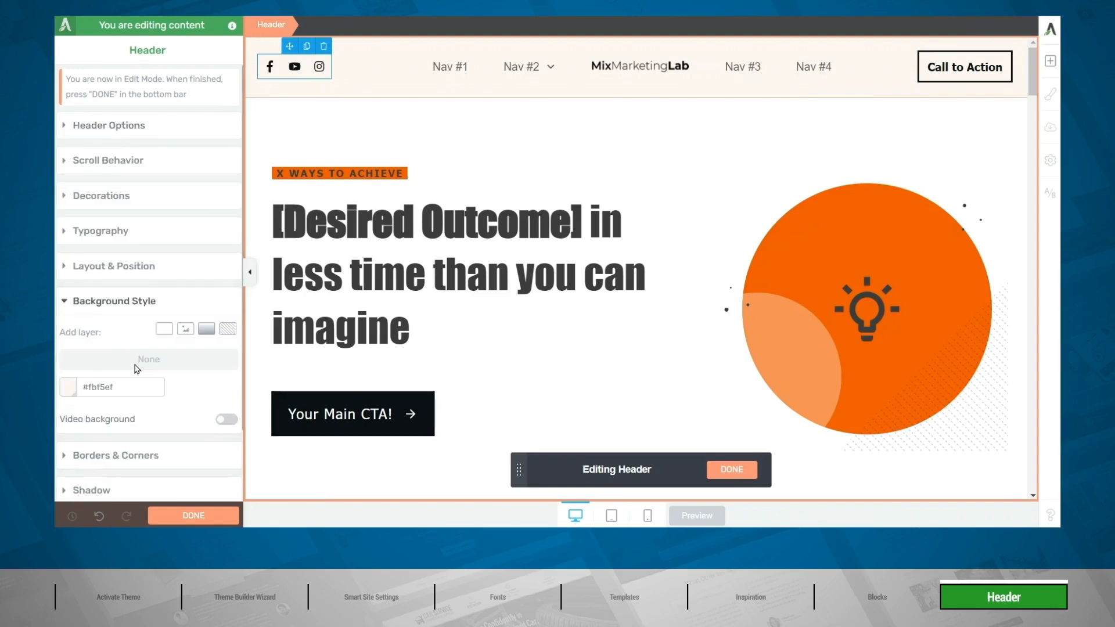
click(68, 387)
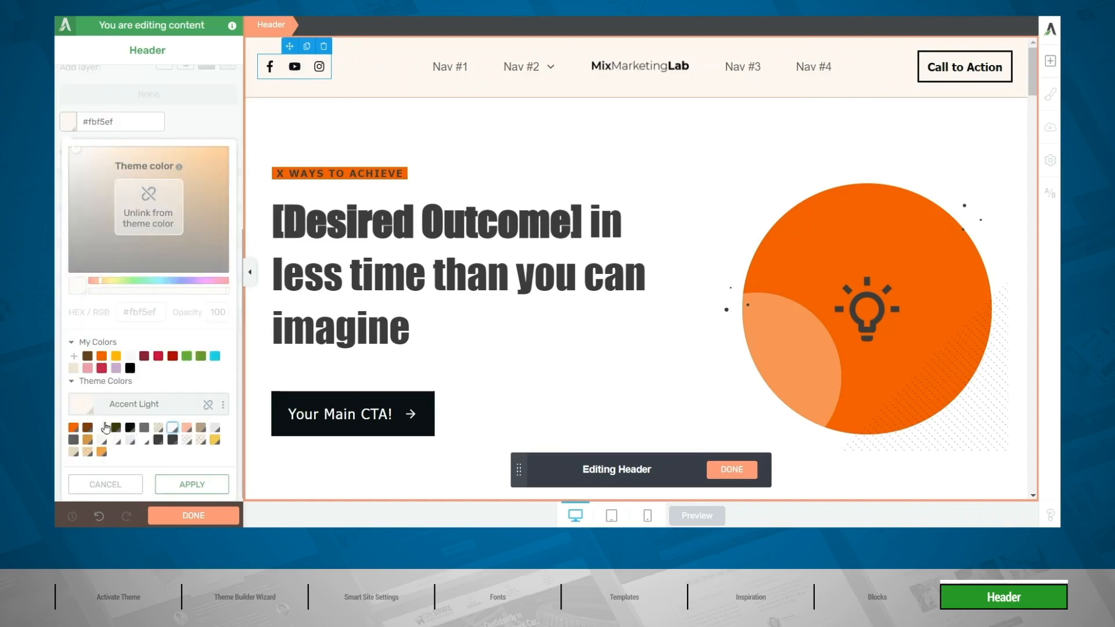
click(130, 429)
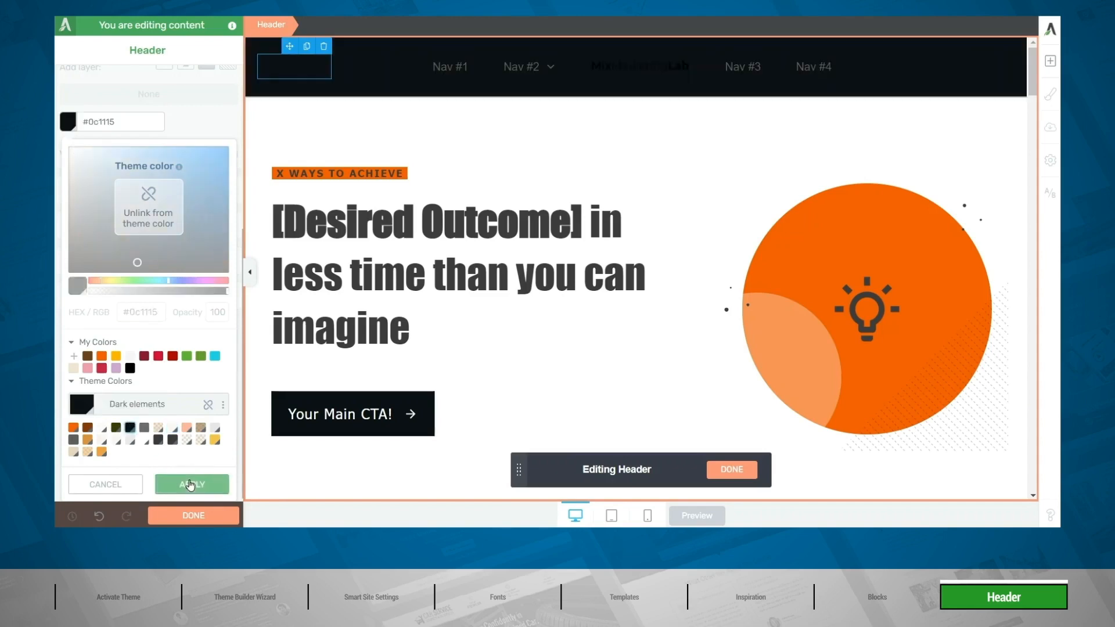
click(185, 484)
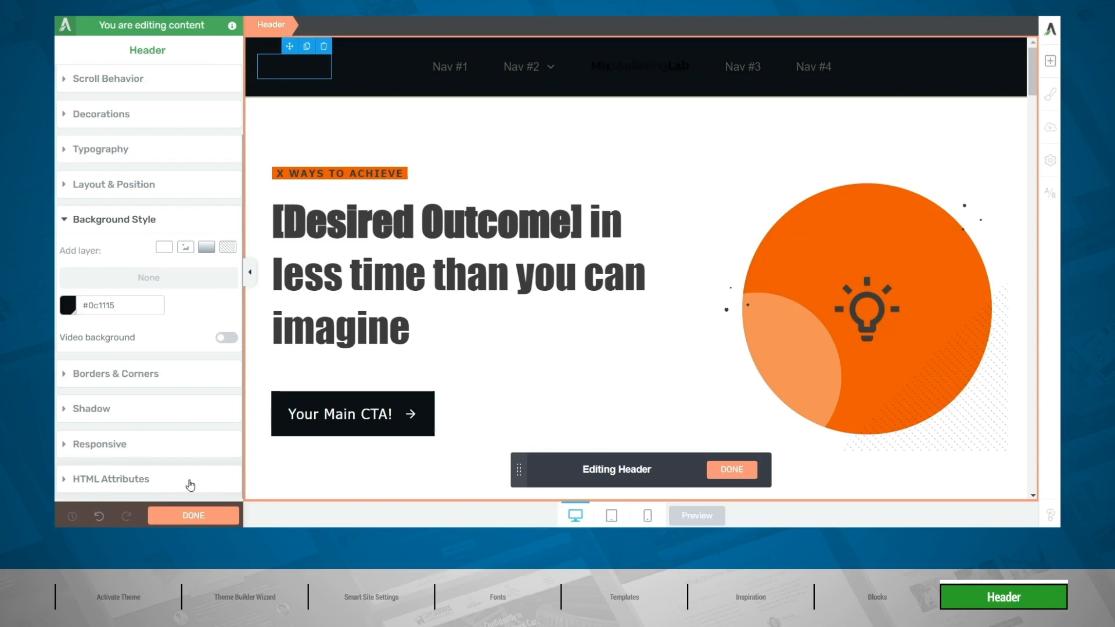
Recolour the header's social follow icons white using a theme colour.
click(271, 76)
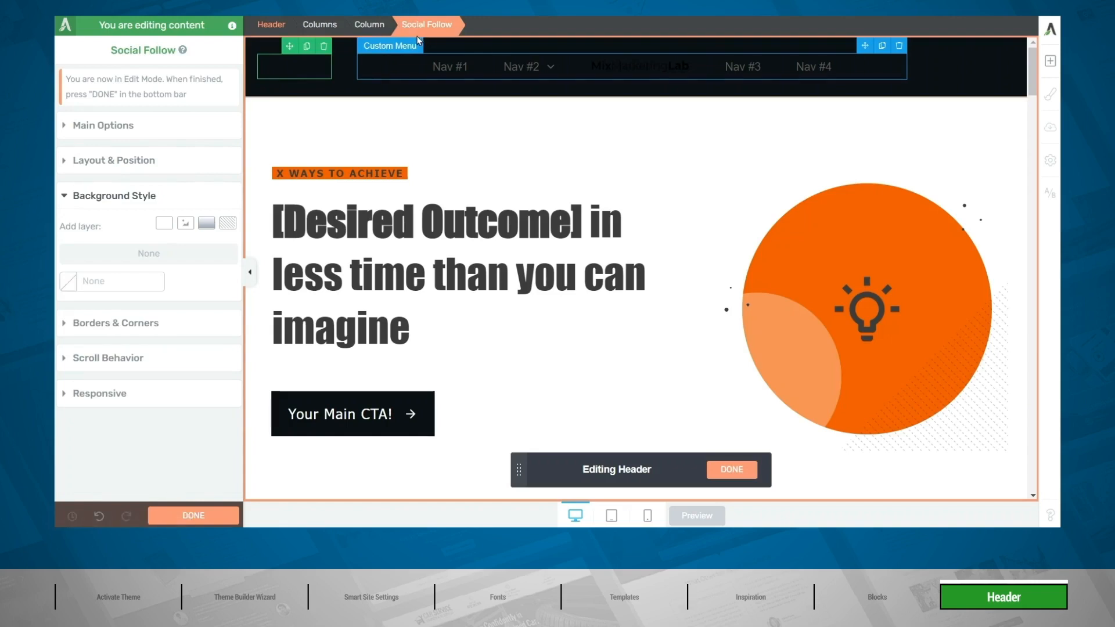
click(129, 128)
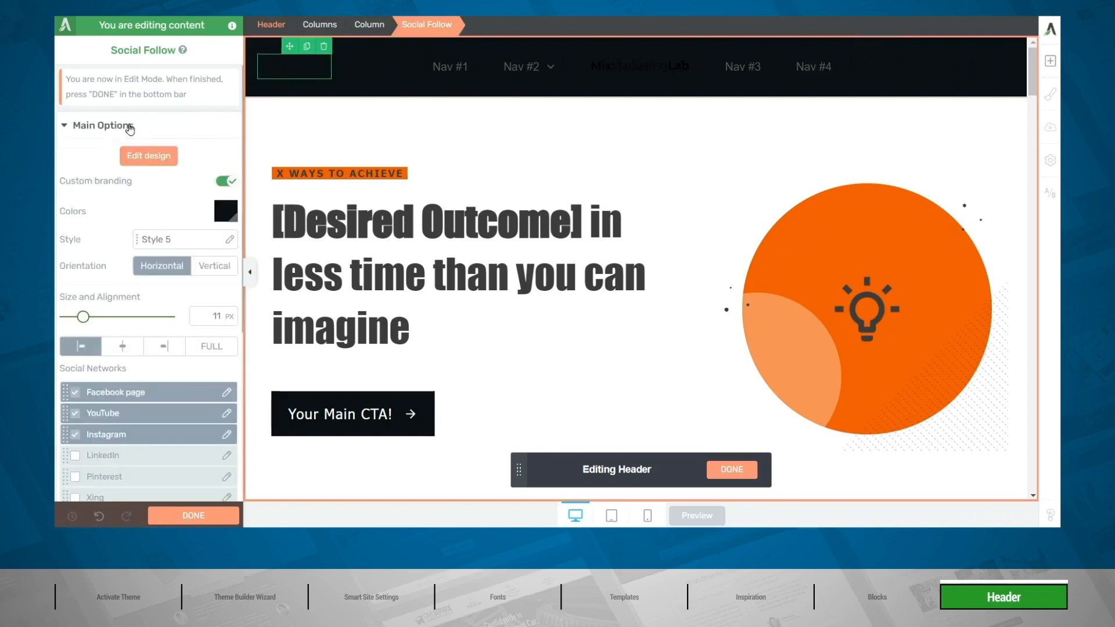
click(220, 213)
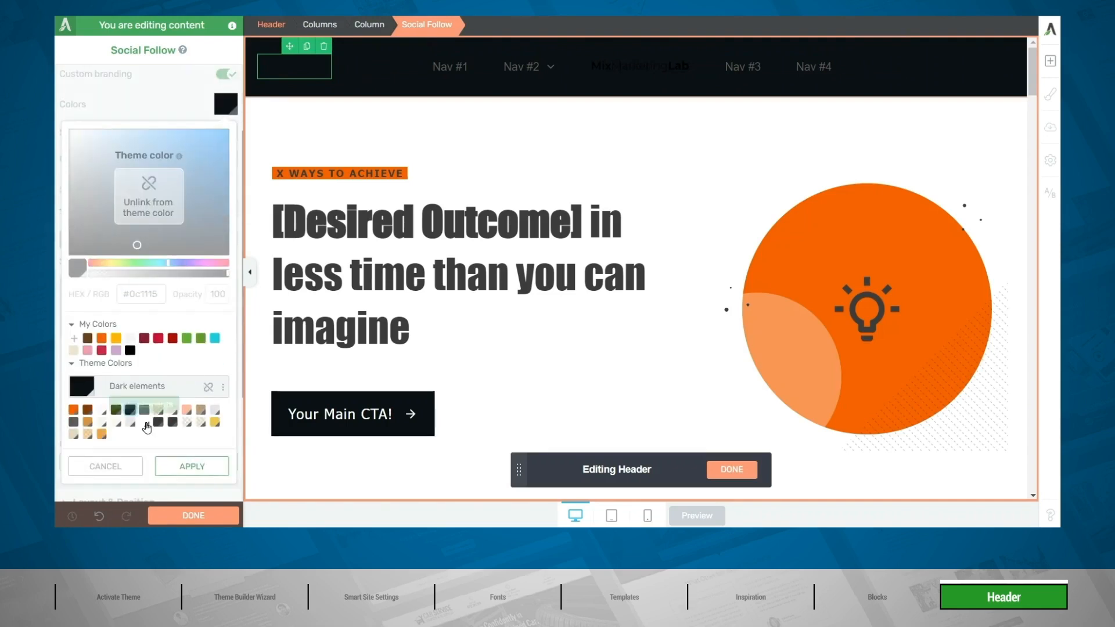
click(145, 423)
click(192, 466)
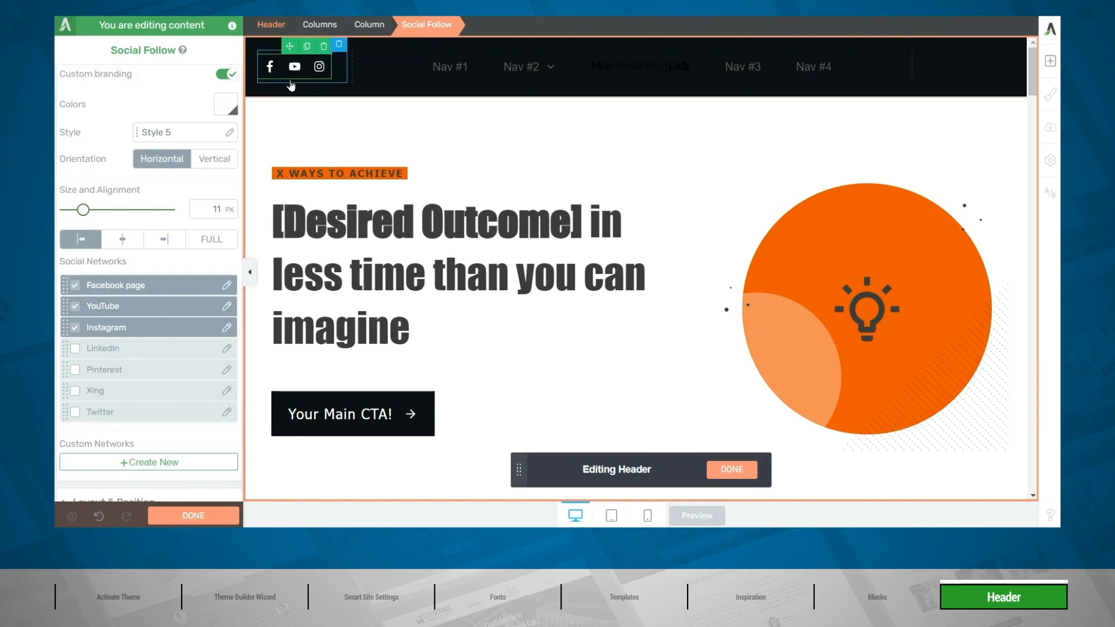
Switch the social follow icons to the coloured round Style 6 and move Facebook page below Instagram in the network order.
click(177, 135)
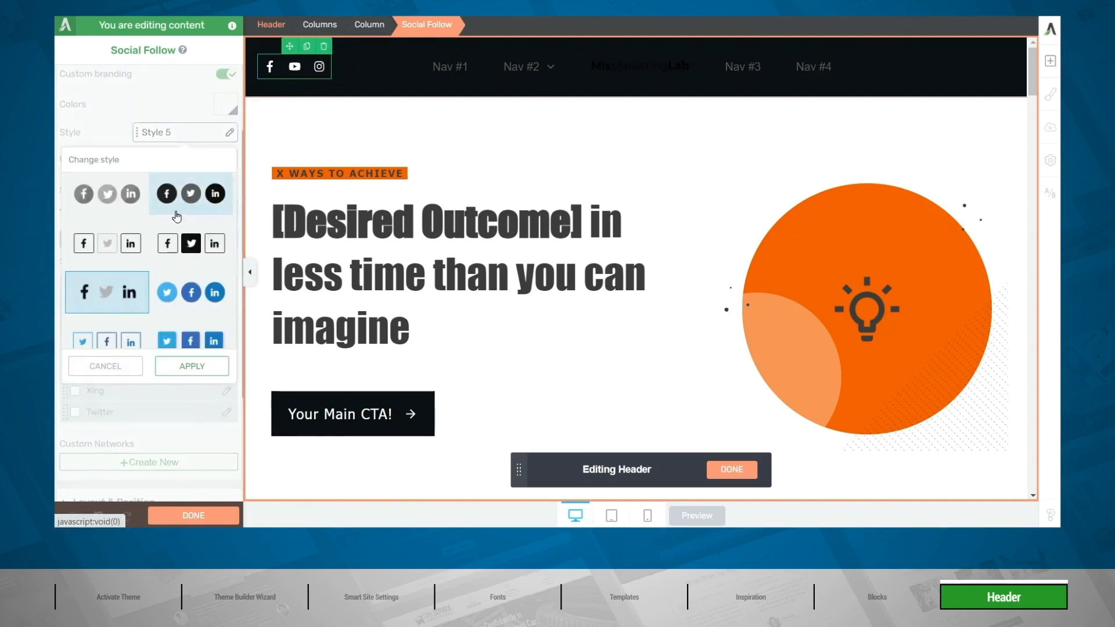
scroll(178, 255, down, 1)
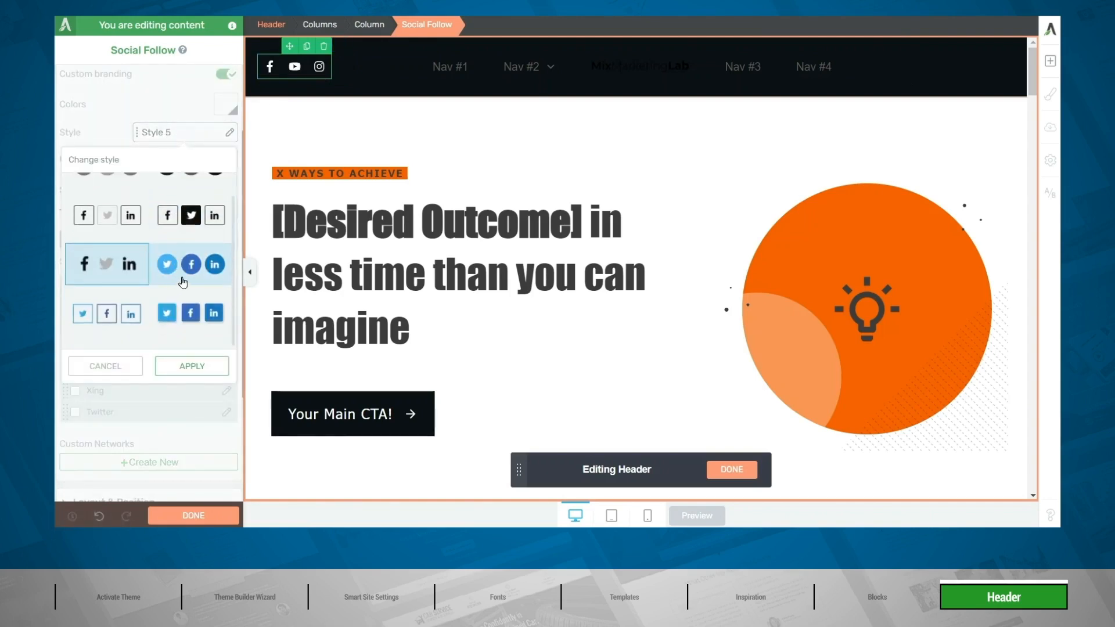
click(183, 283)
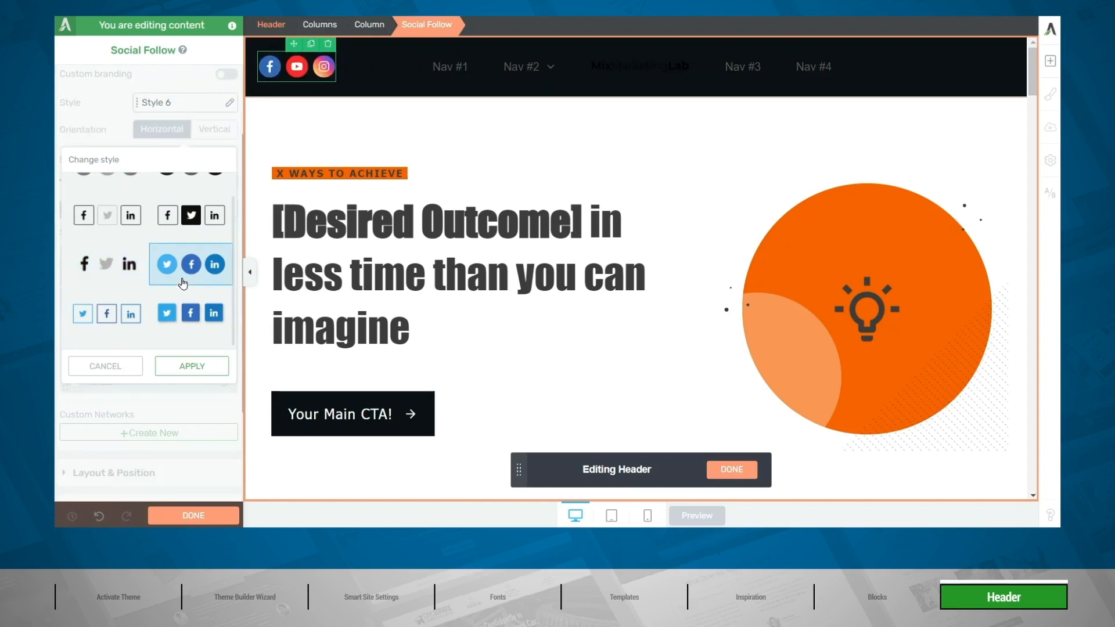
click(188, 367)
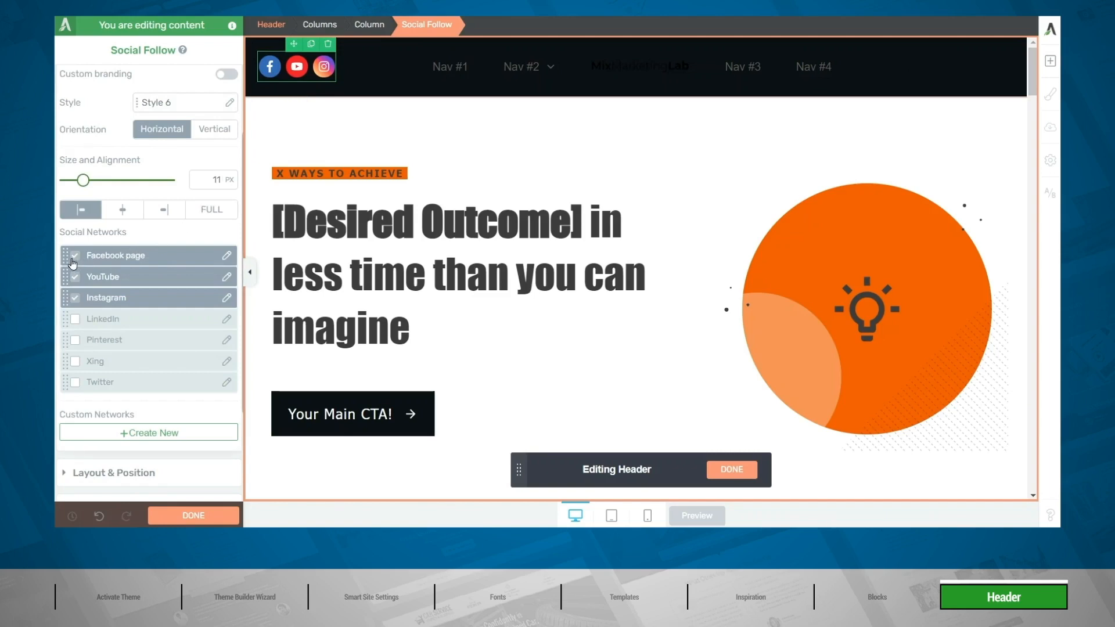
drag(73, 264, 72, 299)
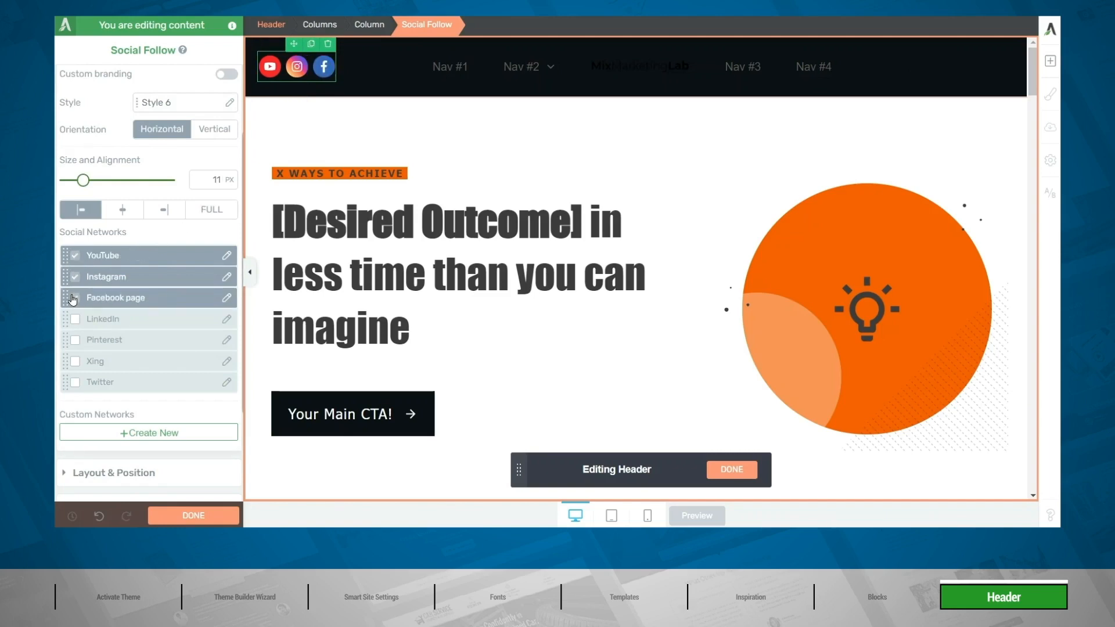
Check the Facebook page icon's link settings, including the static link option, without applying any change.
click(226, 297)
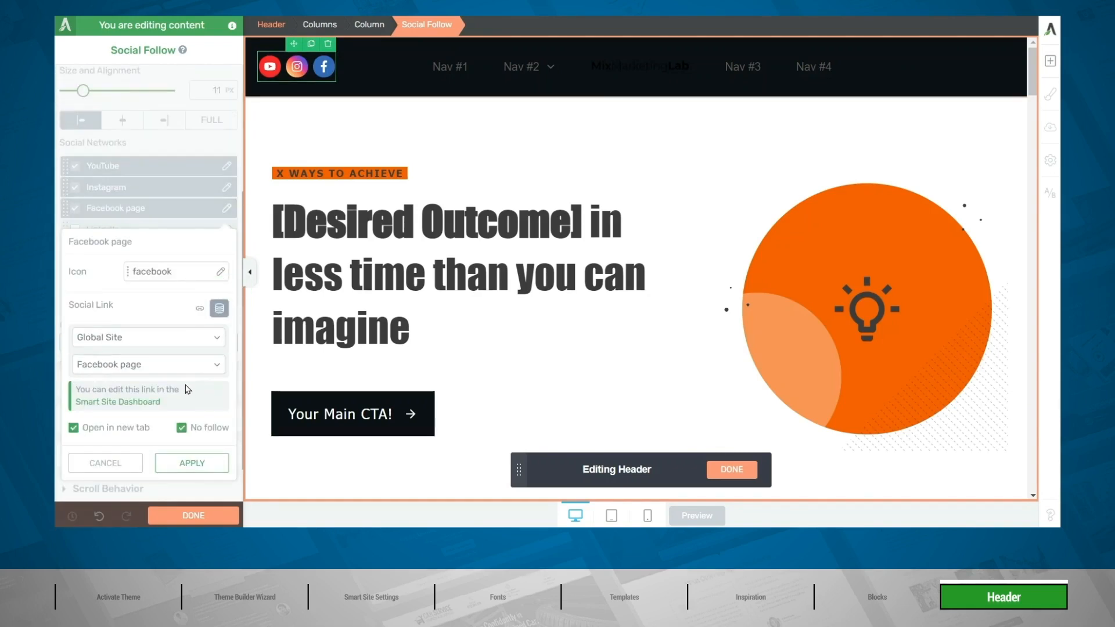
click(198, 308)
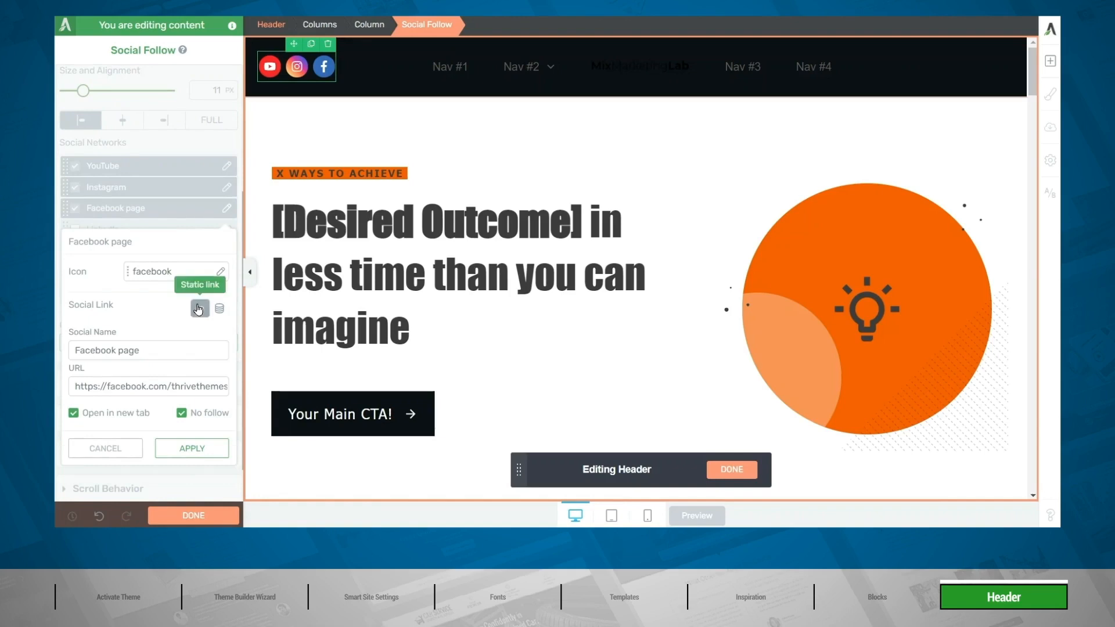
click(96, 449)
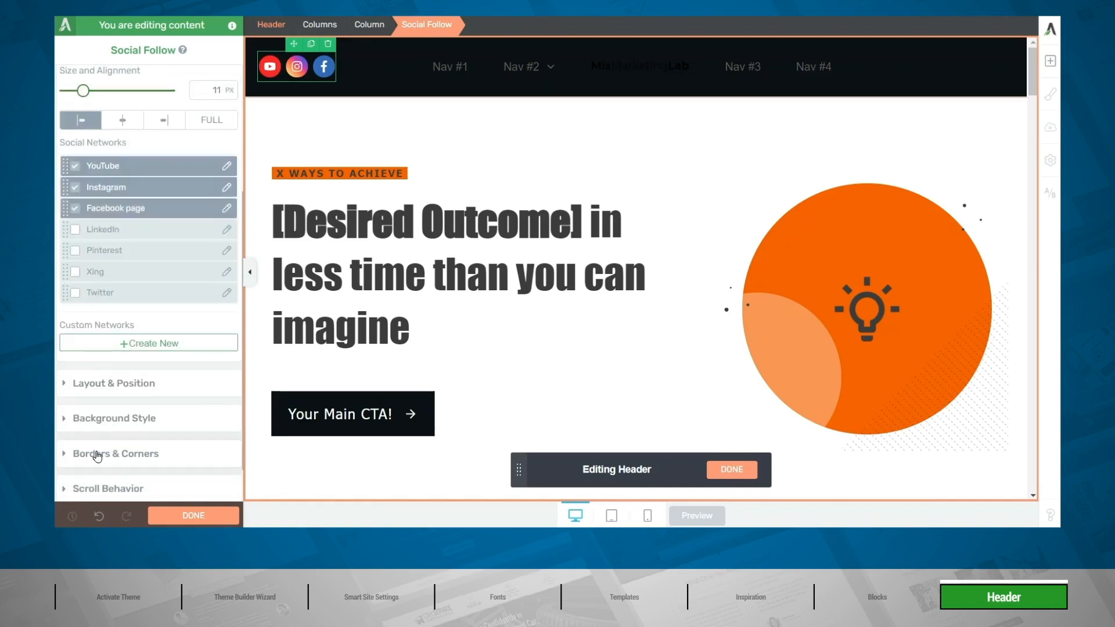
Switch the header logo to the Light variant of the Thrive Theme Builder logo and set its size to 180 px.
click(630, 69)
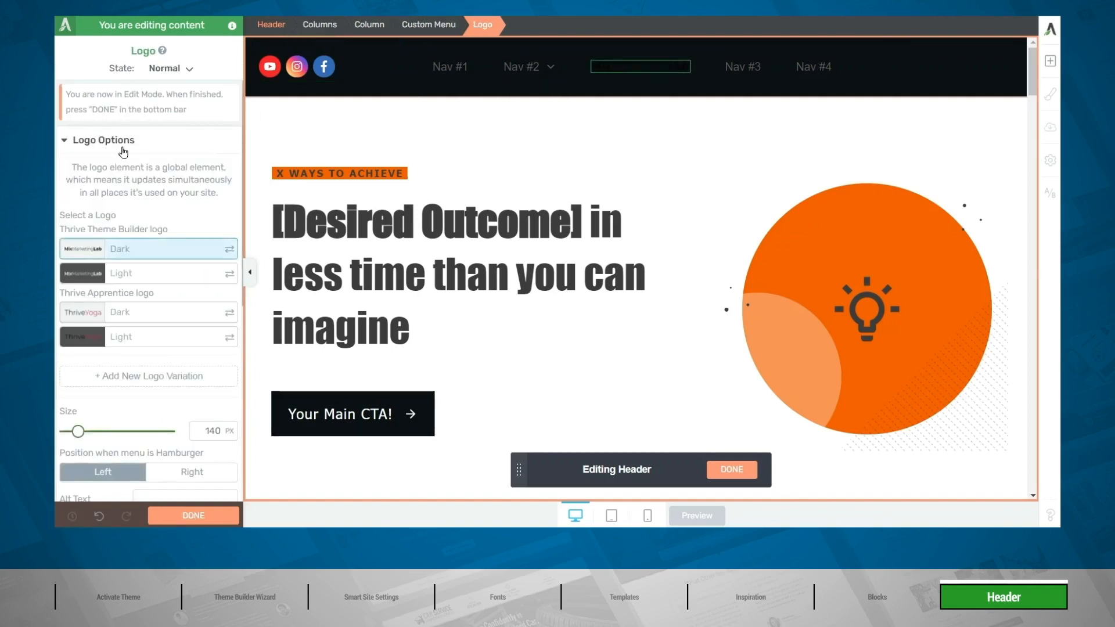
click(149, 278)
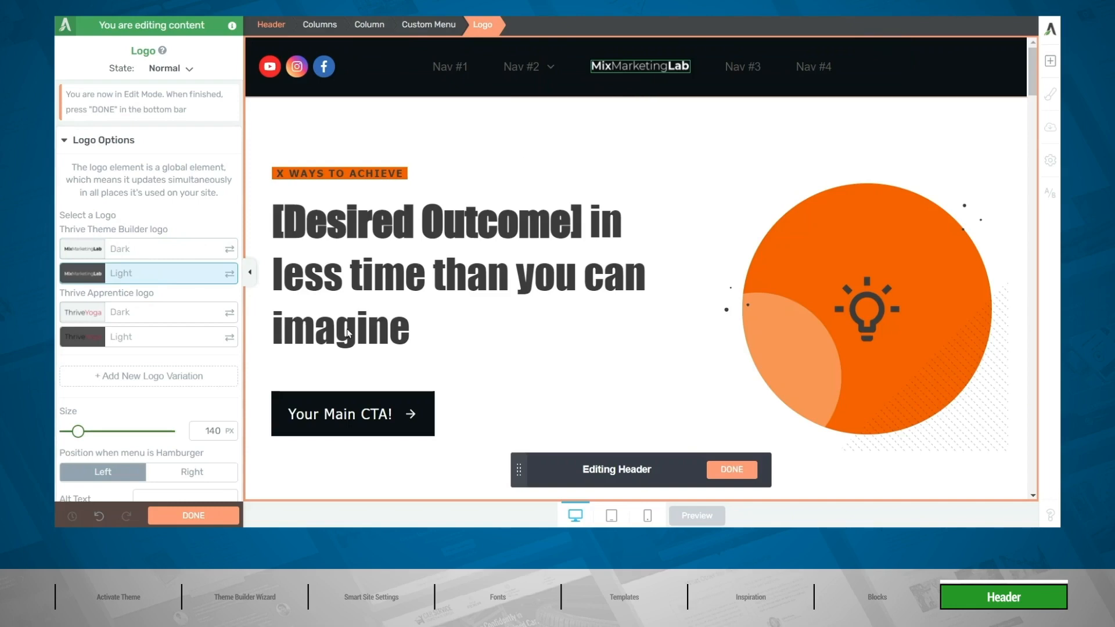
double_click(198, 426)
text(180)
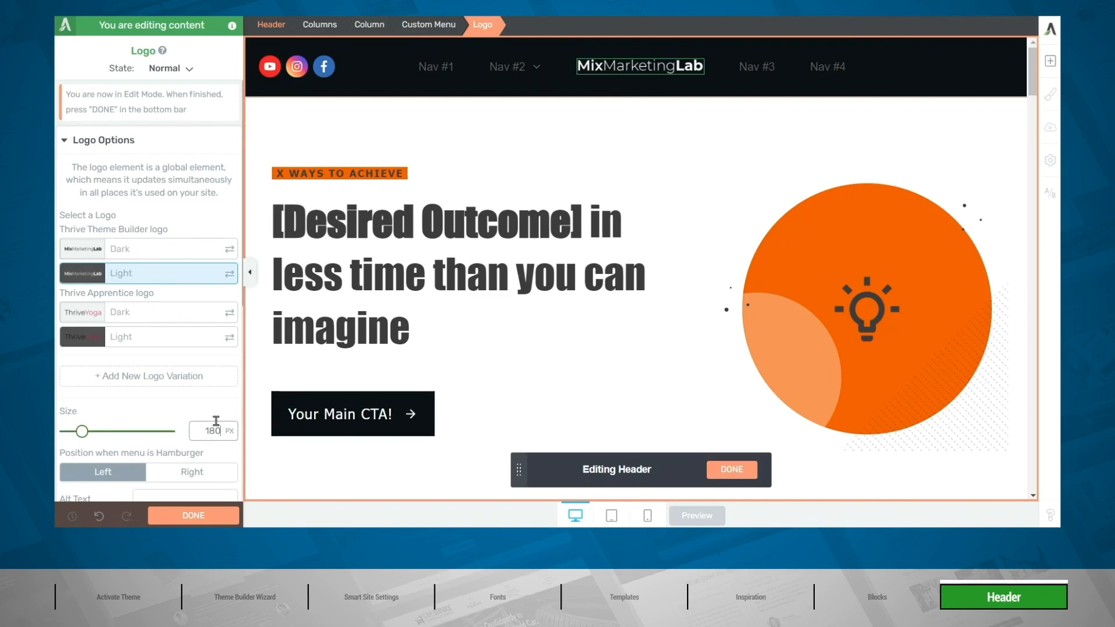
scroll(216, 420, down, 3)
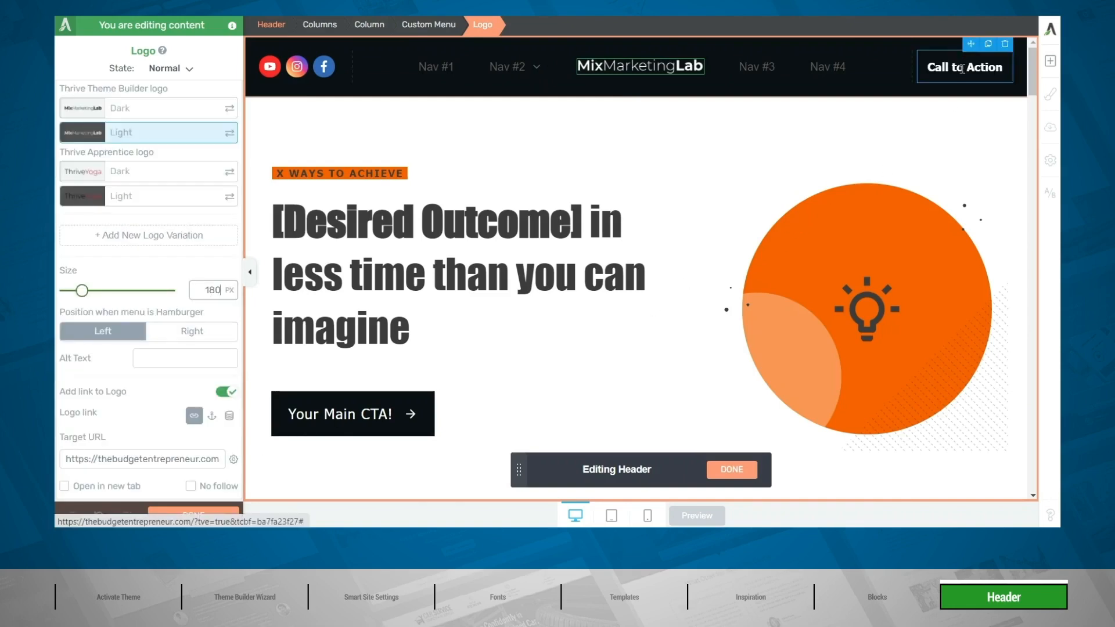
Add a solid white (#ffffff) background layer at 100% opacity to the header's Call to Action button.
click(959, 68)
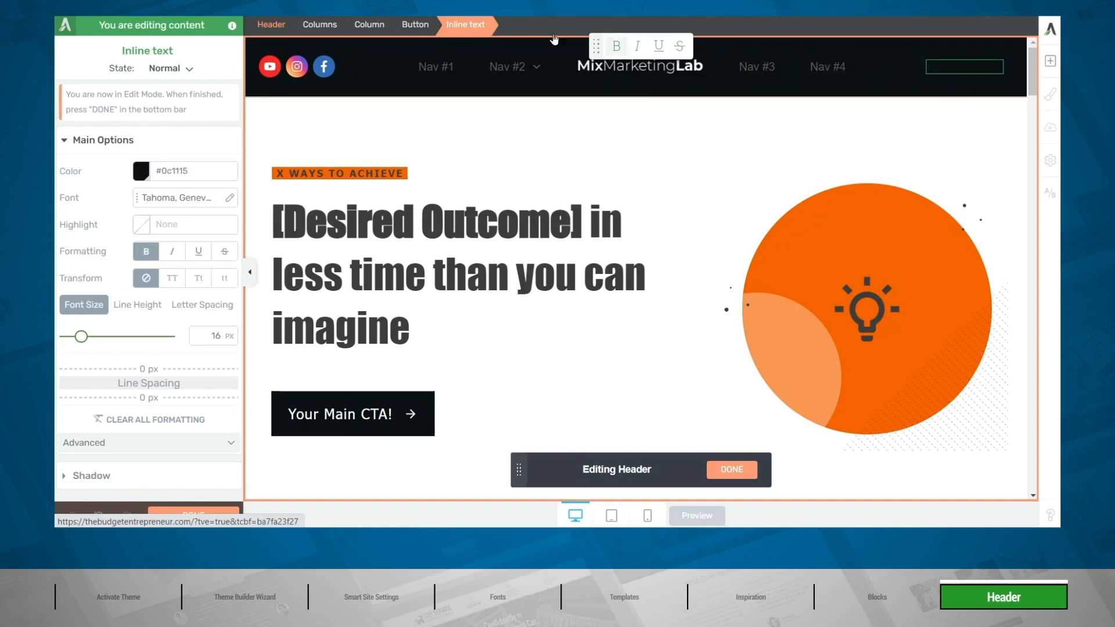
click(416, 25)
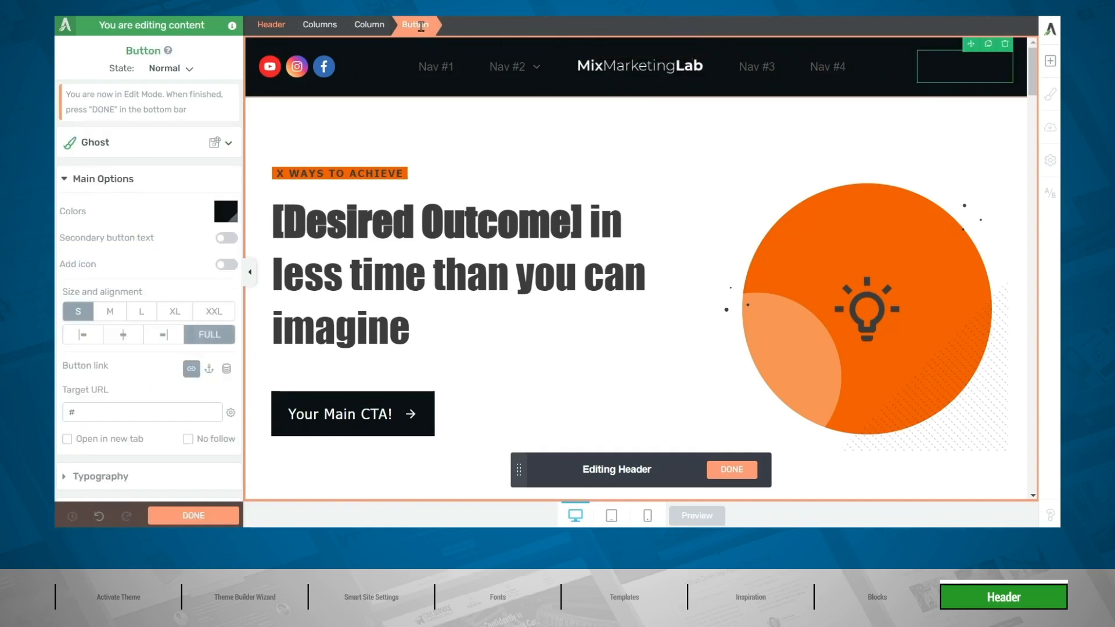
scroll(169, 186, down, 5)
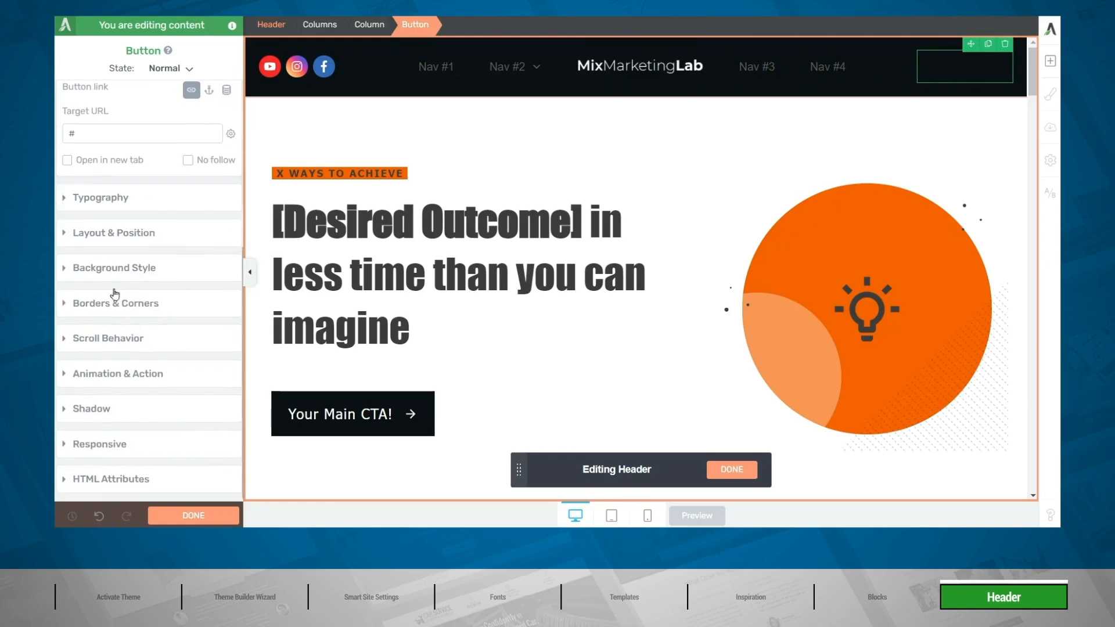
click(108, 270)
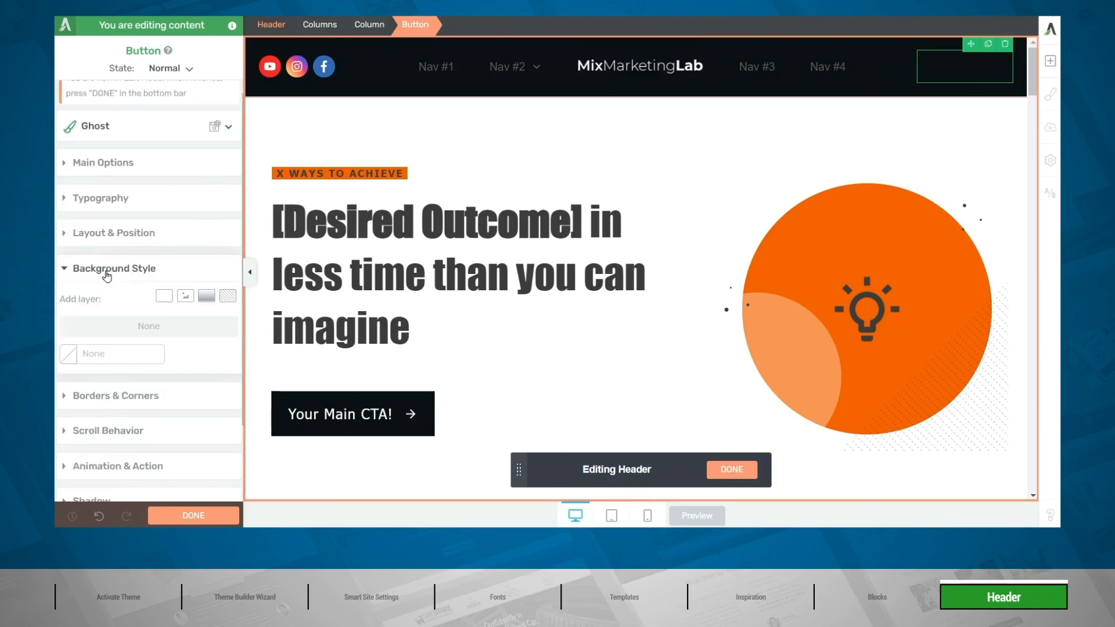
click(163, 296)
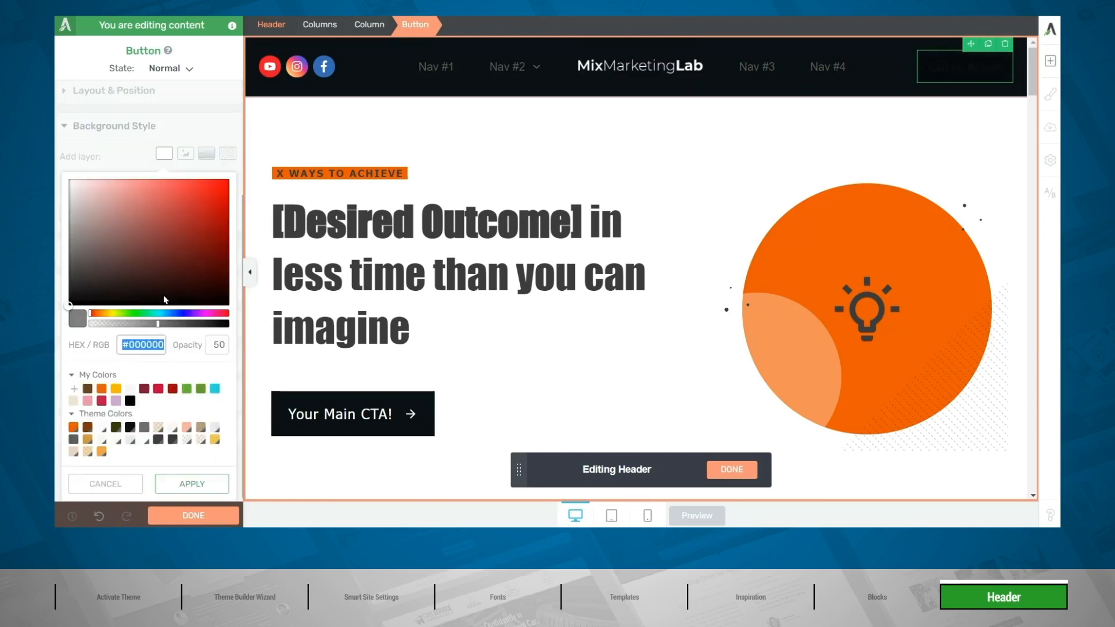
drag(165, 300, 69, 180)
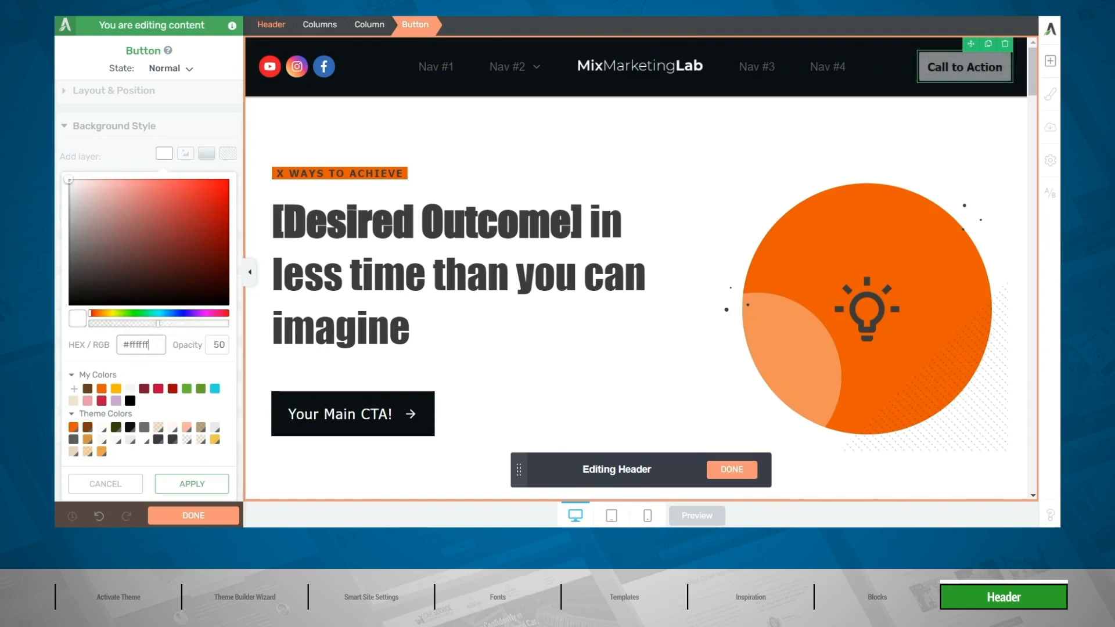
drag(158, 323, 229, 324)
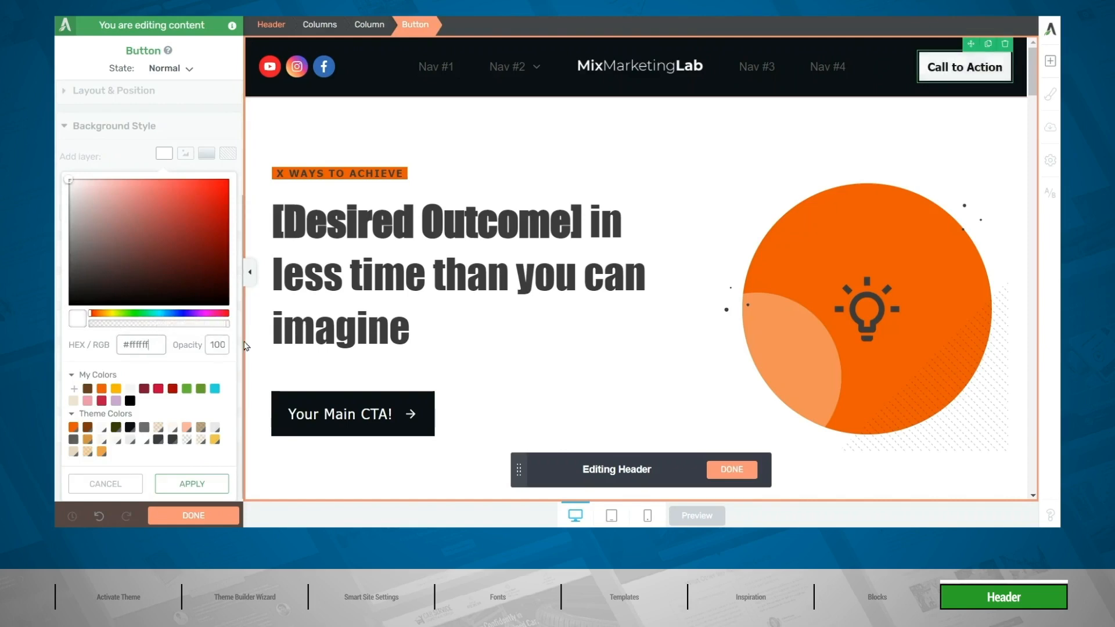
click(204, 486)
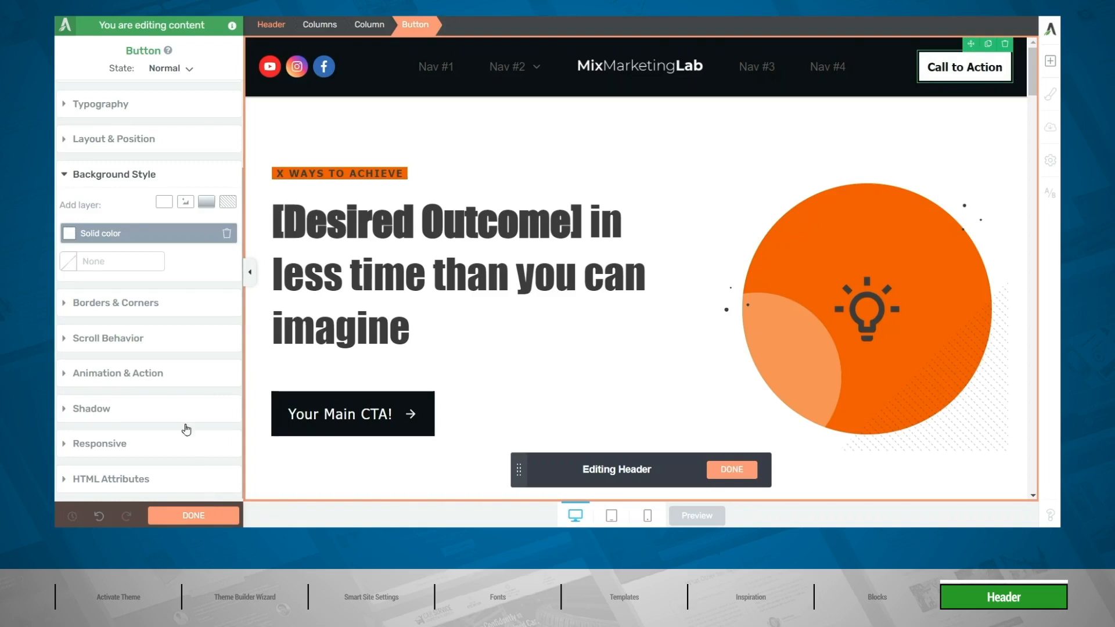
Round the Call to Action button's corners to 40 px and set its border width to 0 px.
click(112, 305)
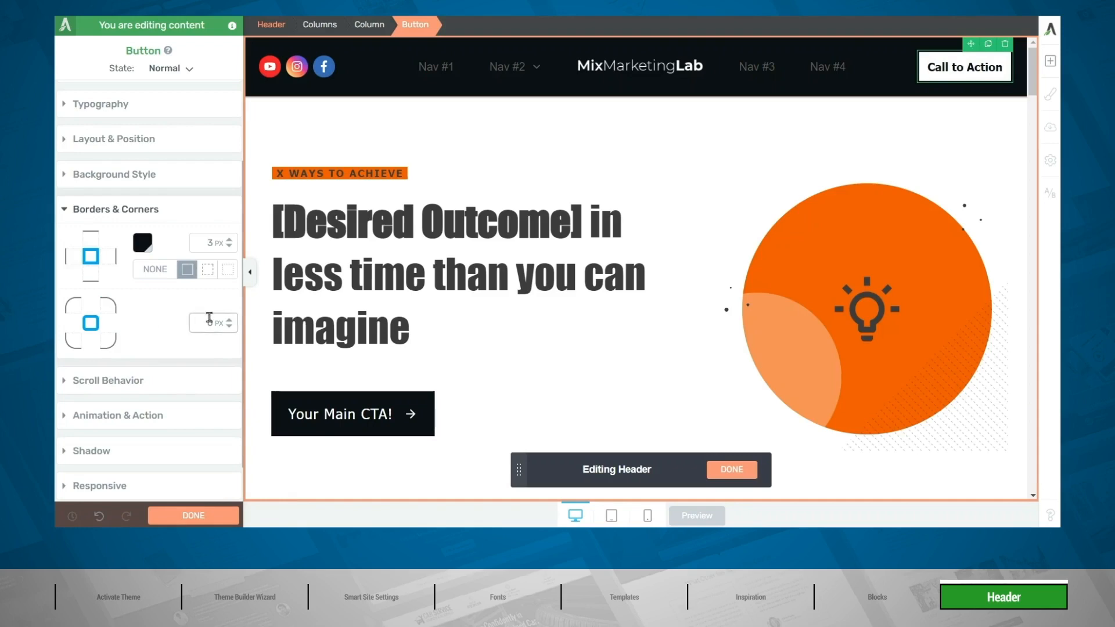
drag(228, 323, 234, 300)
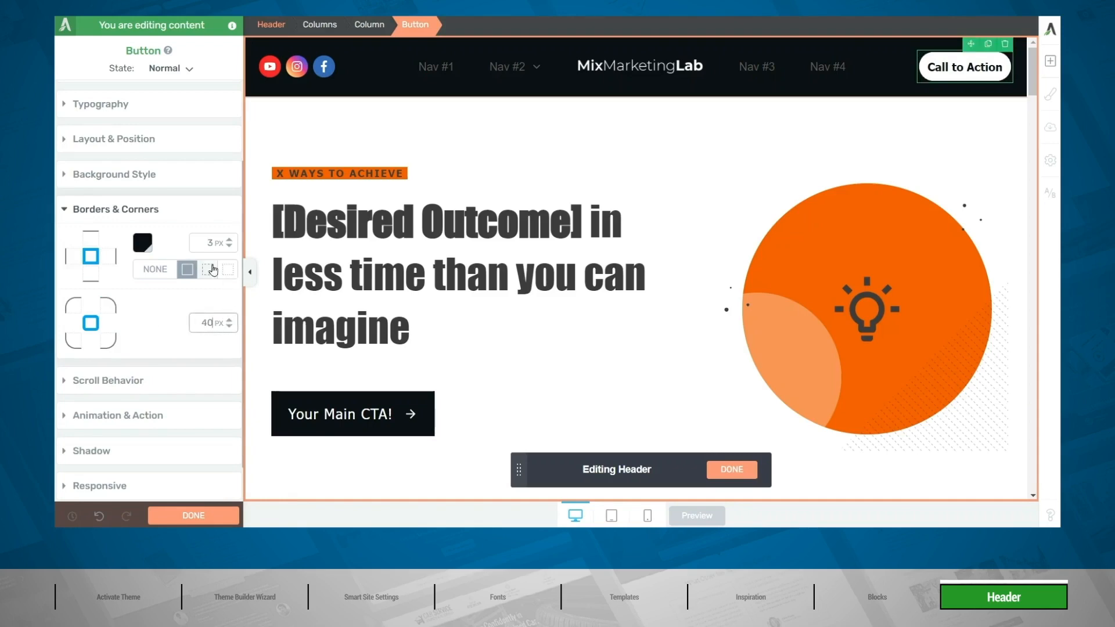
double_click(205, 248)
text(0)
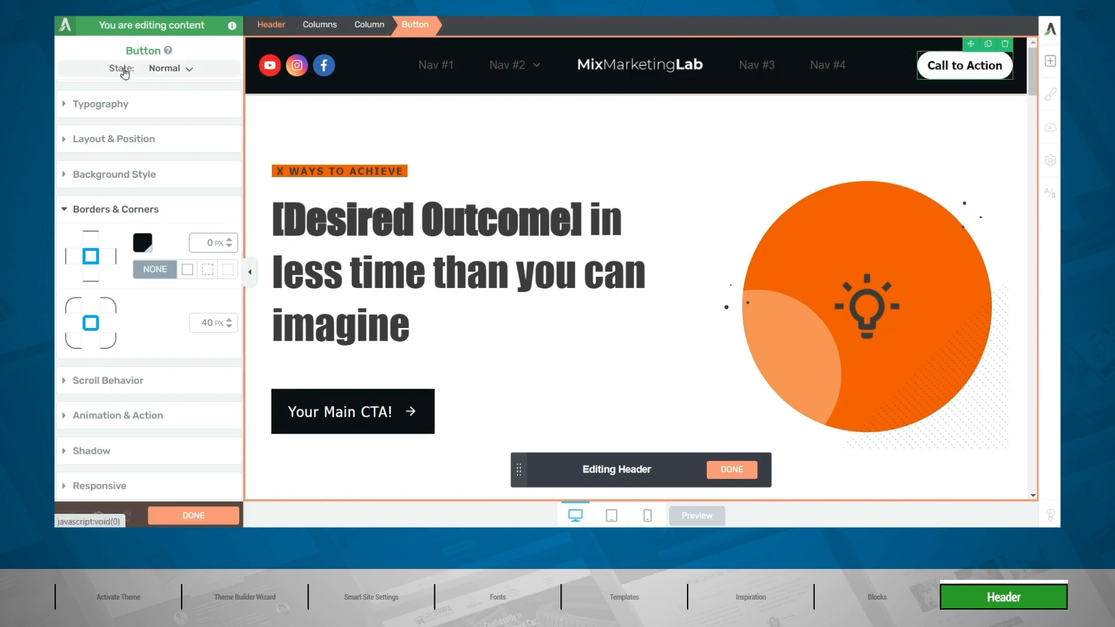
Set the Call to Action button's border width to 0 px in its Hover state.
click(184, 70)
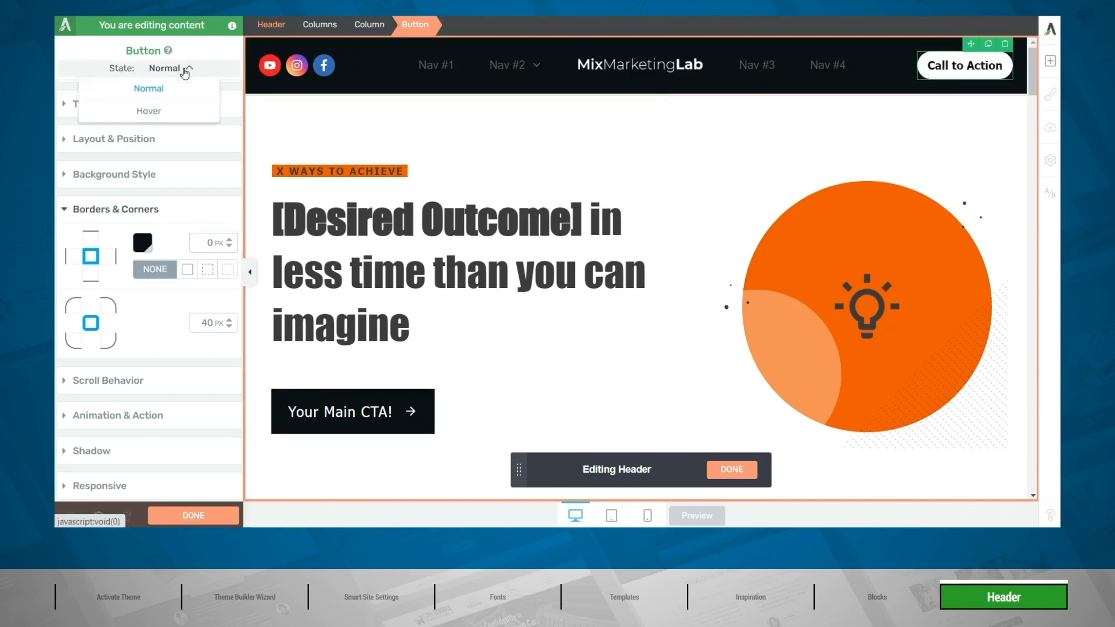
click(157, 110)
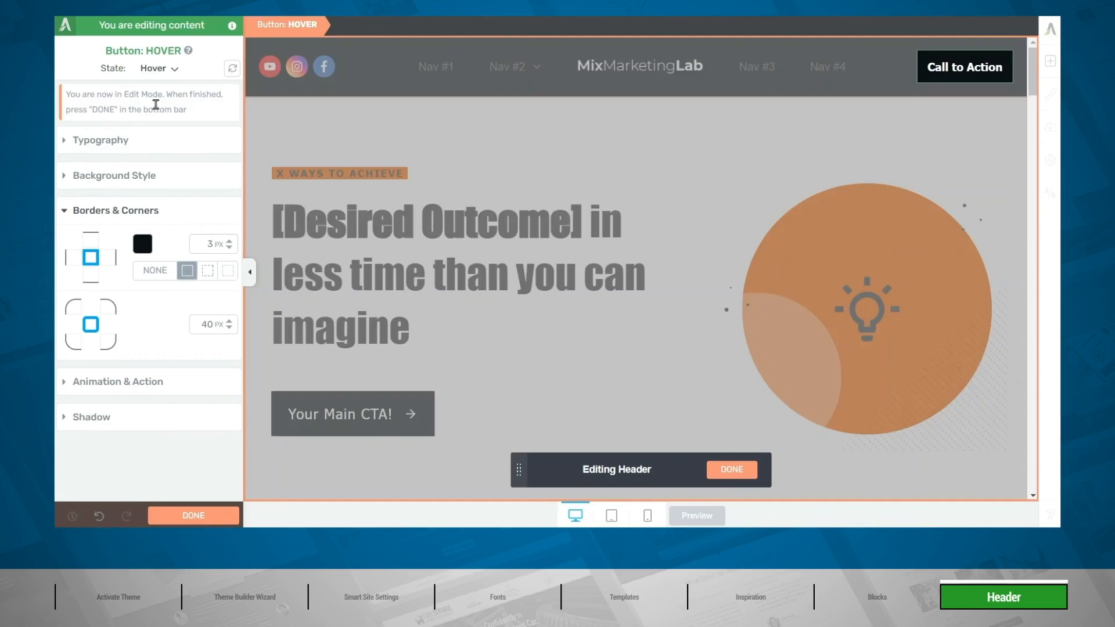
double_click(198, 238)
text(0)
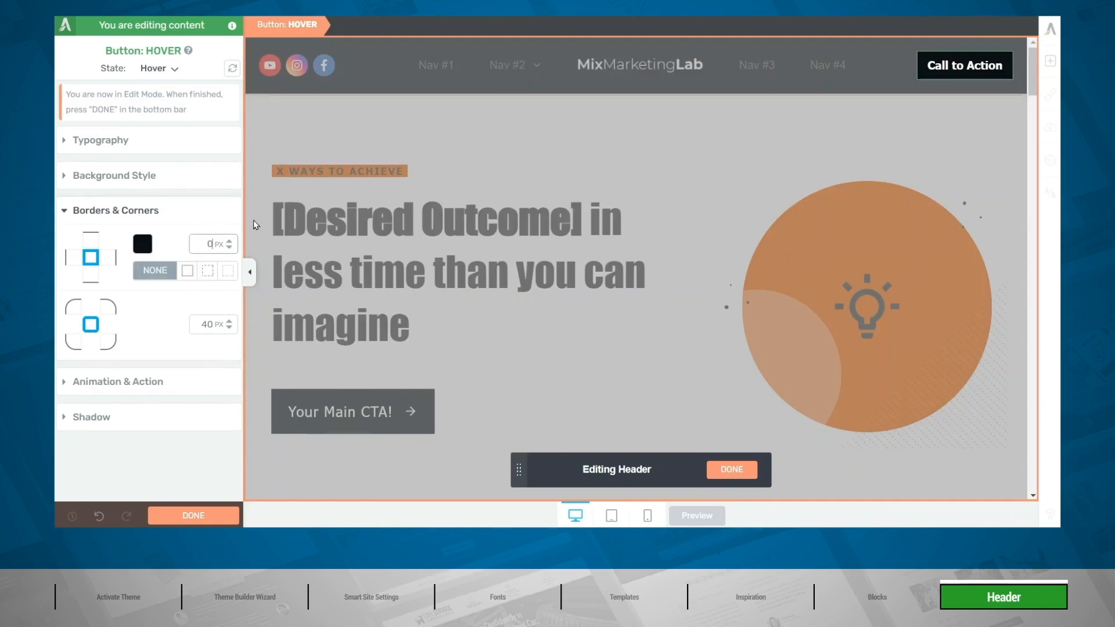
Apply the Main Accent theme colour to the button's hover background and return to the Normal state.
click(131, 183)
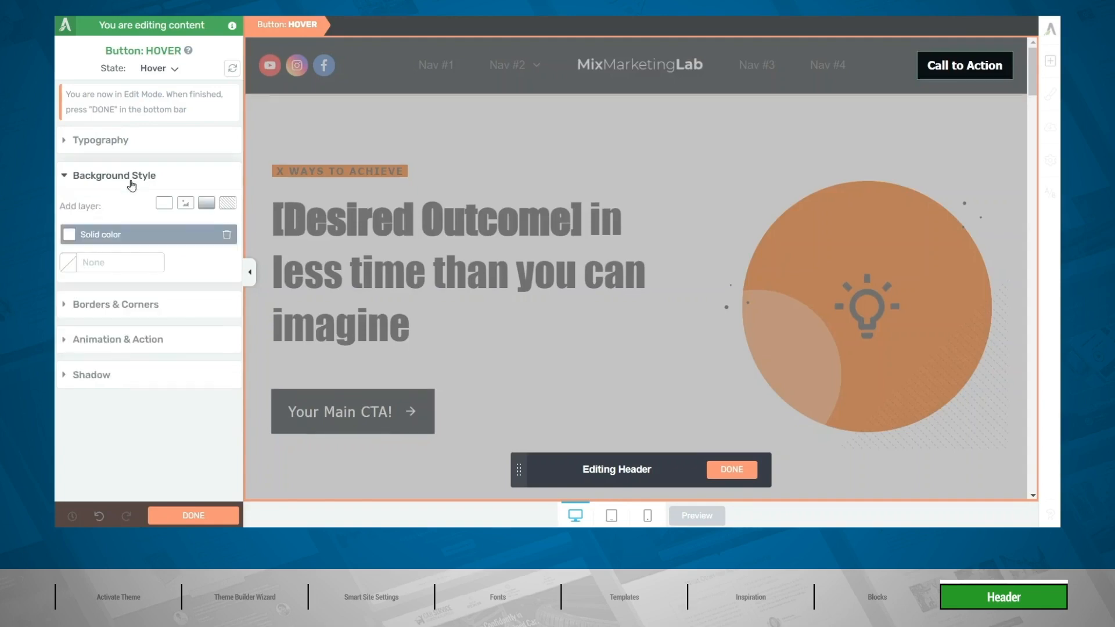
click(74, 235)
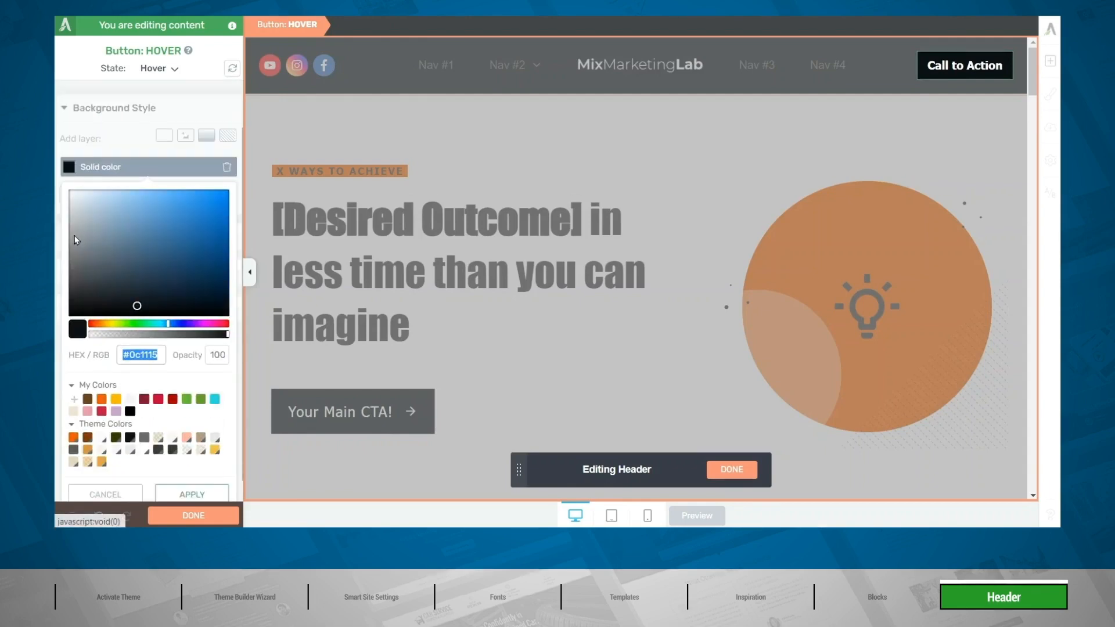
click(73, 429)
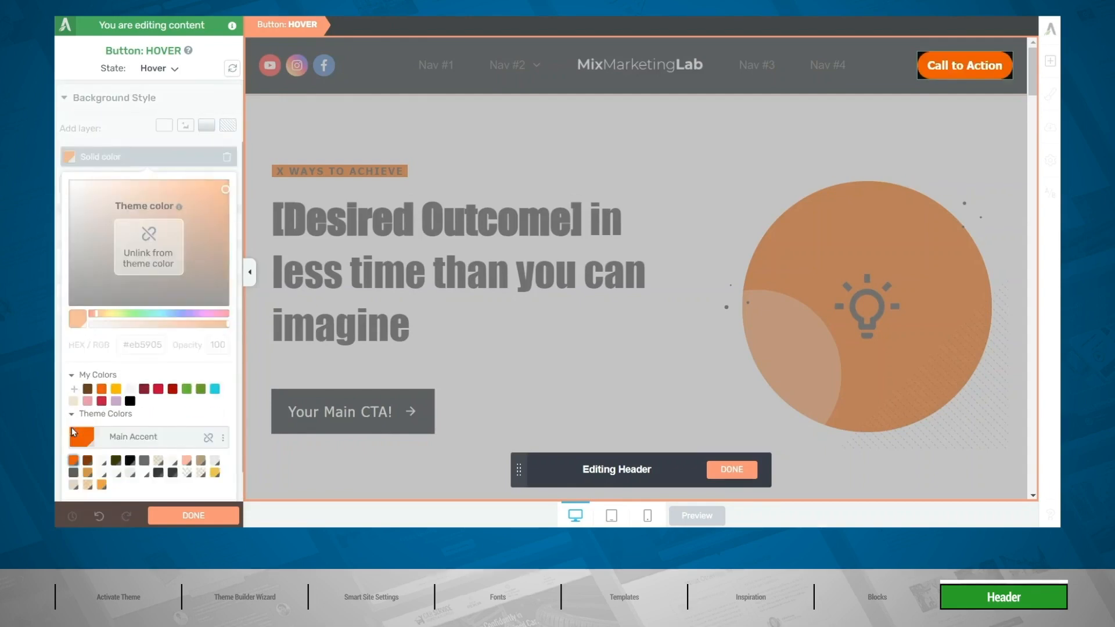
click(187, 480)
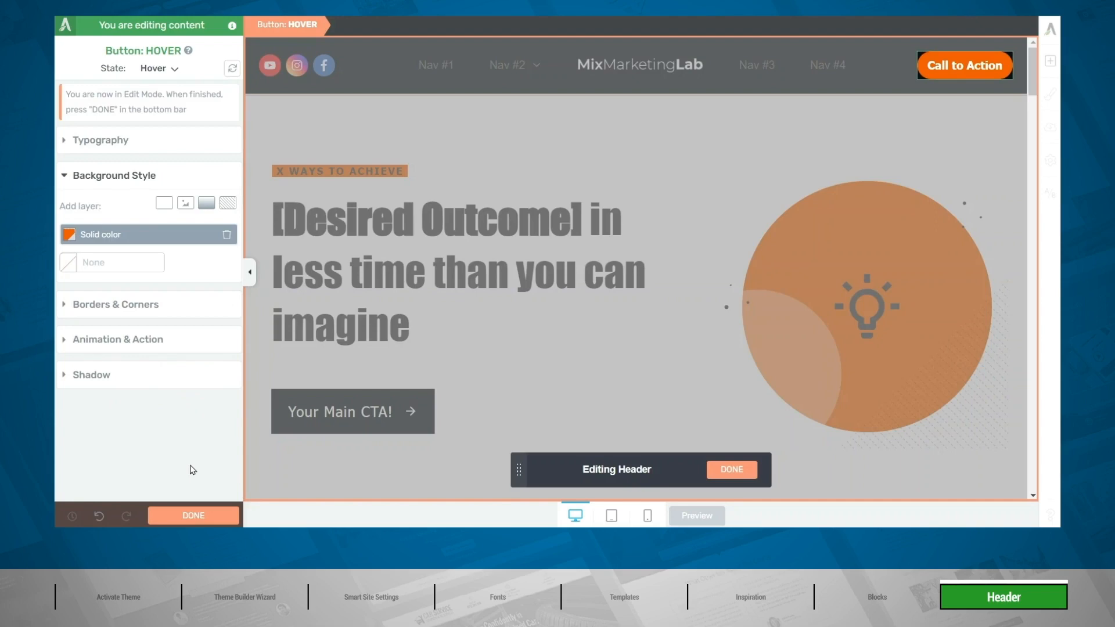
click(157, 70)
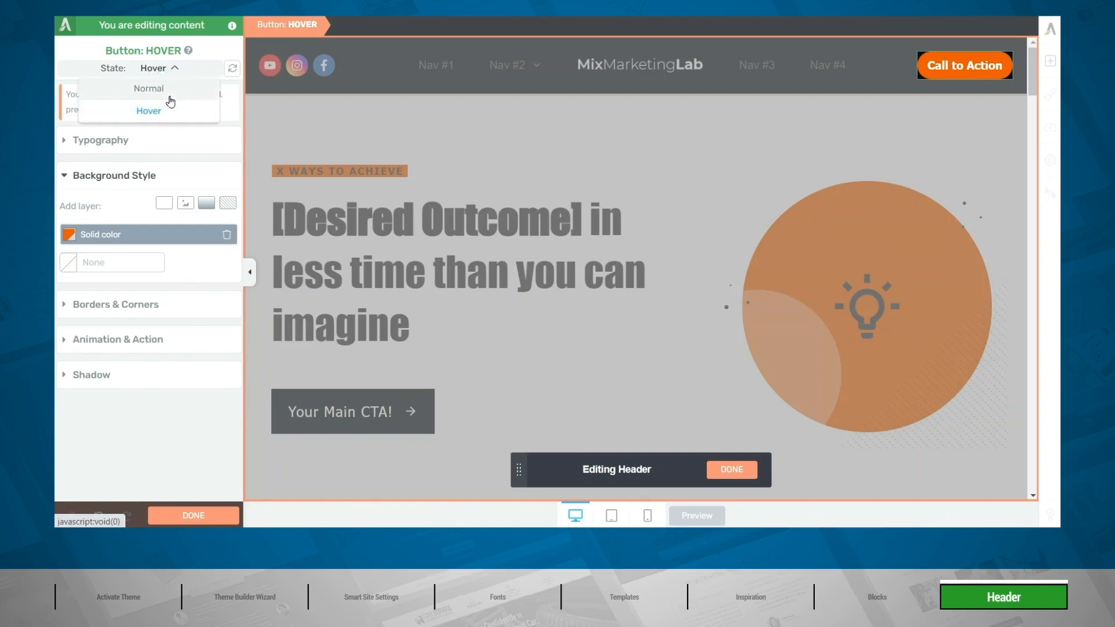
click(169, 88)
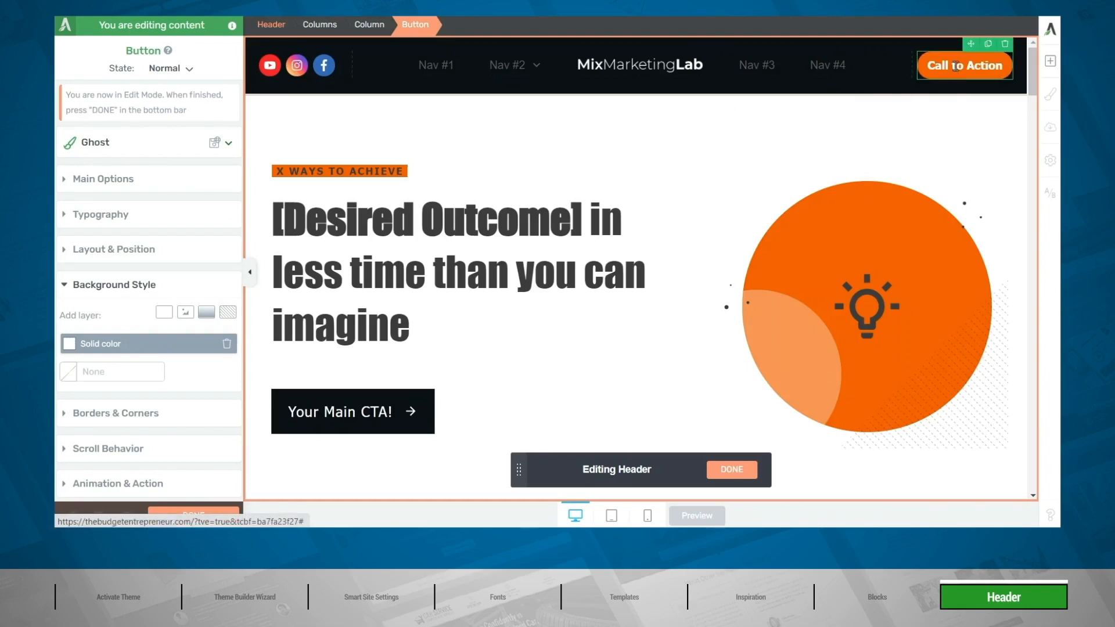
Change the header button's text to "Free E-Book" and link it to the site's free-e-book page.
click(955, 66)
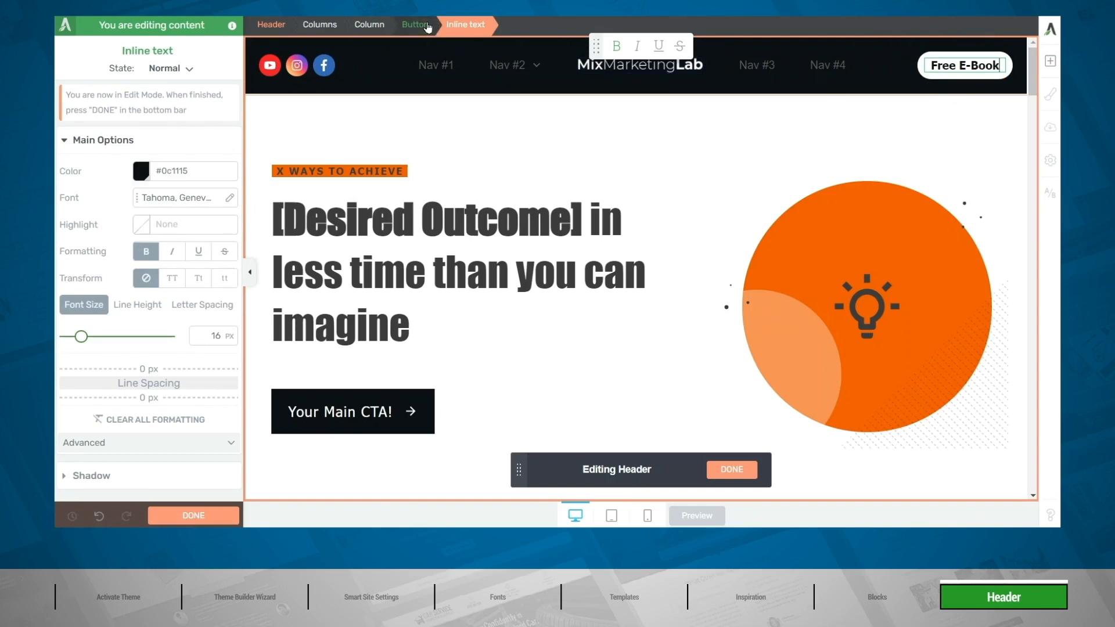
click(424, 26)
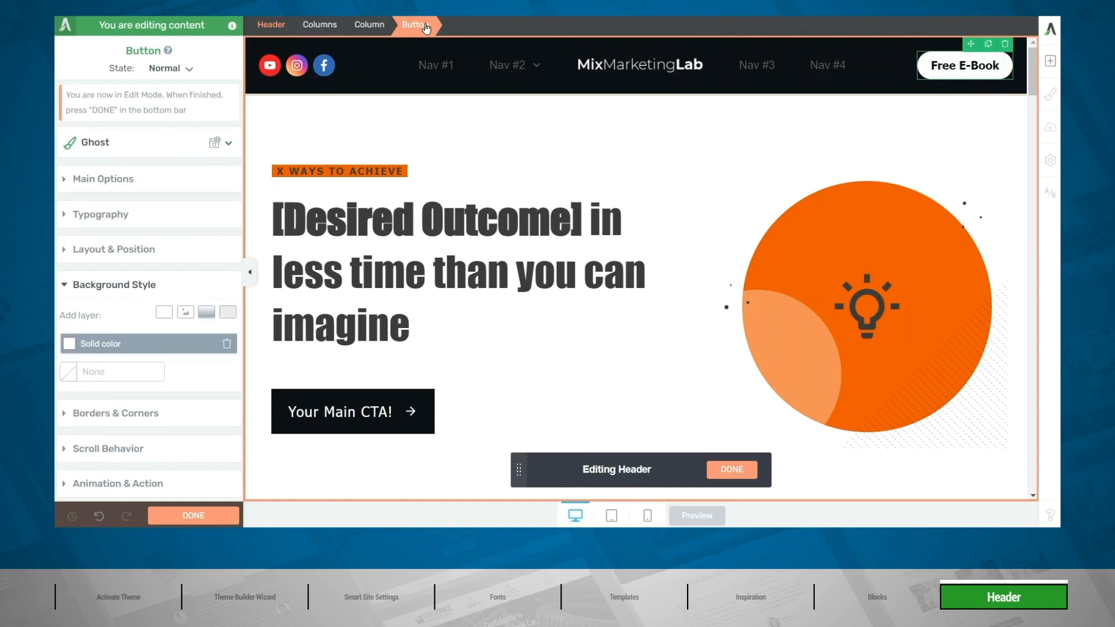
scroll(170, 333, down, 2)
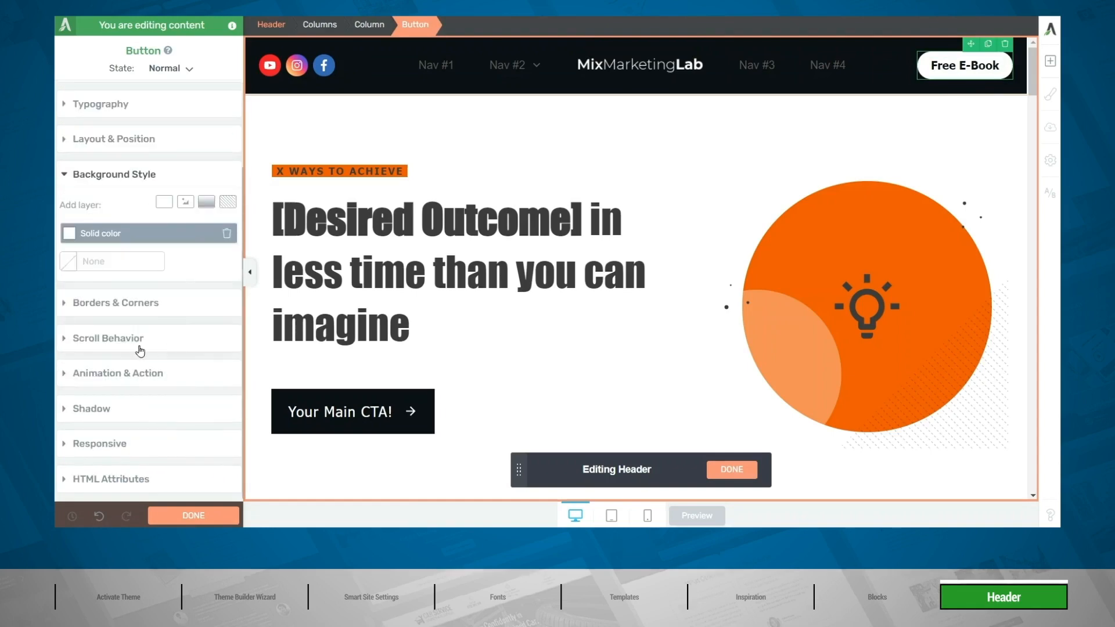
click(130, 372)
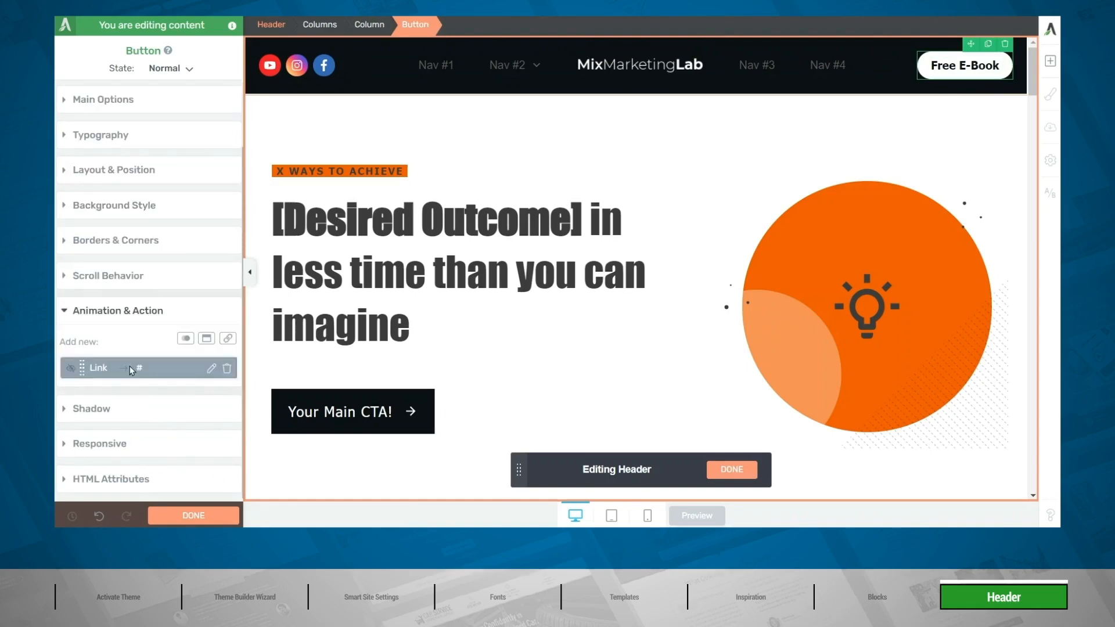
click(211, 371)
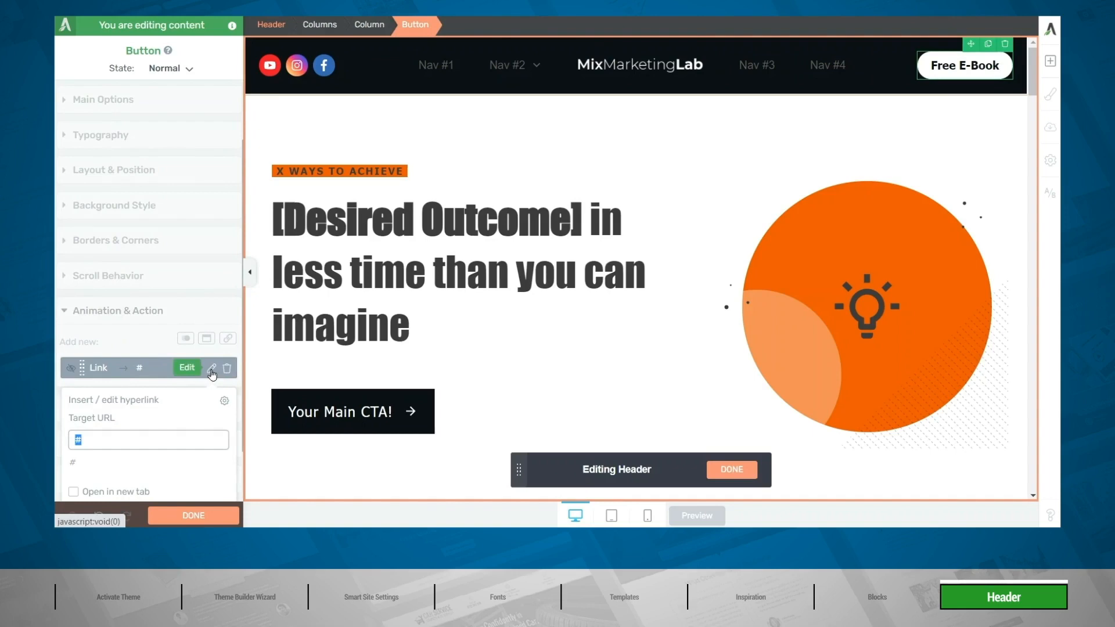
key(BackSpace)
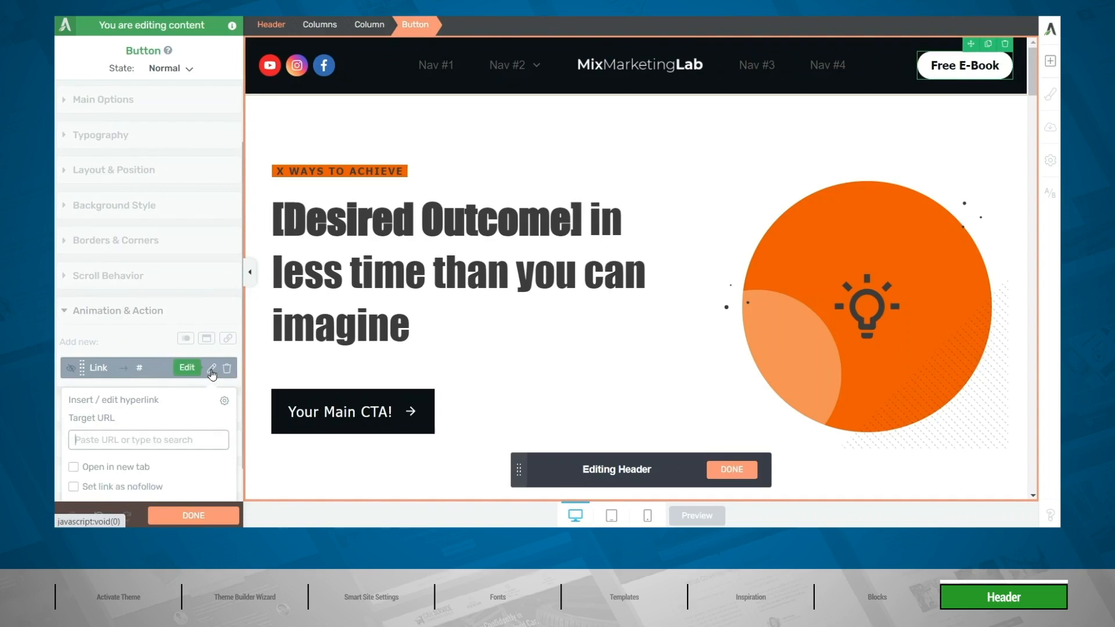
text(free)
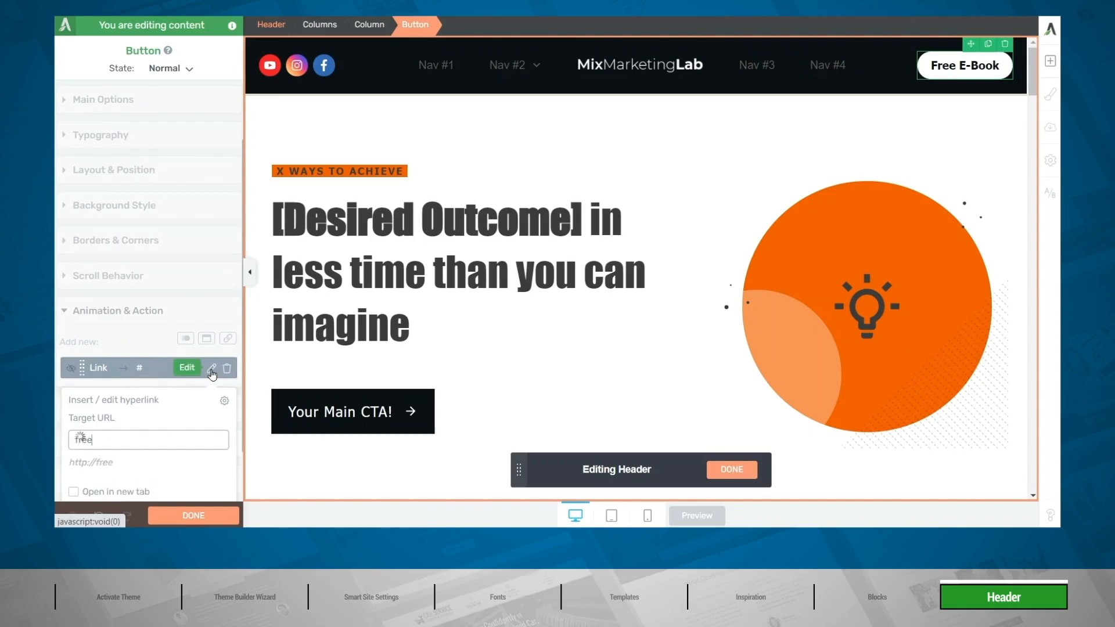
click(132, 467)
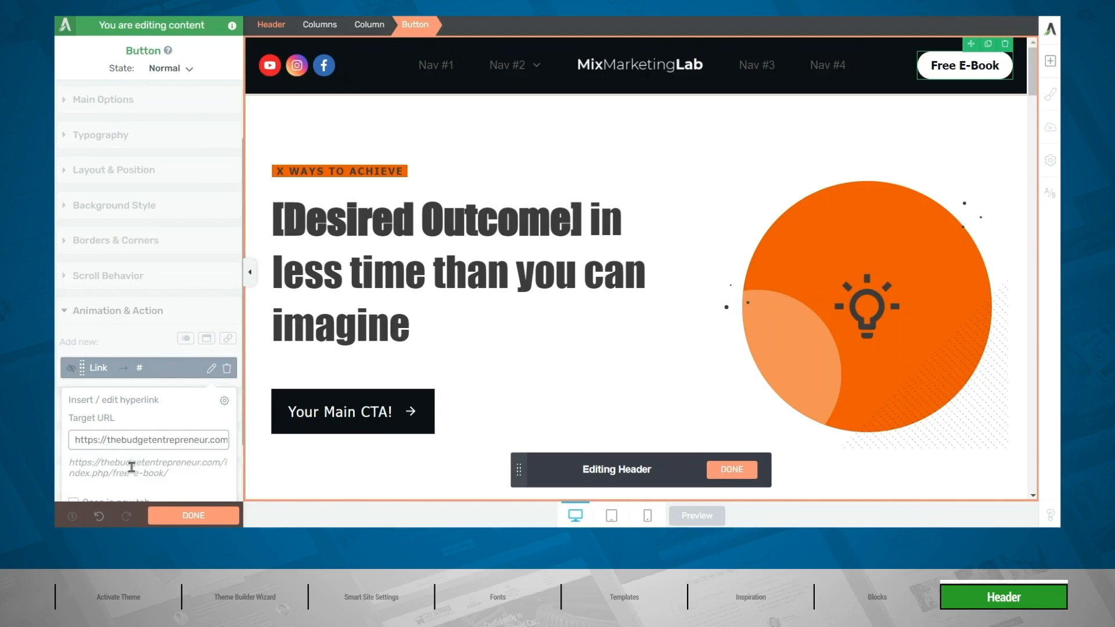
scroll(213, 475, down, 2)
click(206, 485)
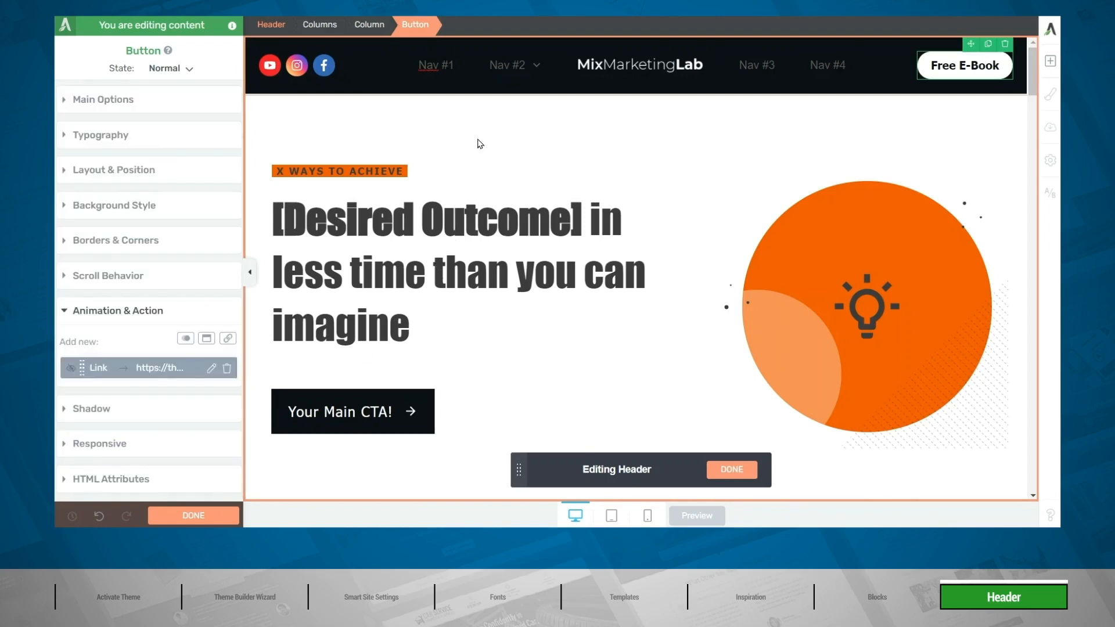
Recolour the header menu's top-level items white (#ffffff) using a theme colour.
mouse_move(498, 73)
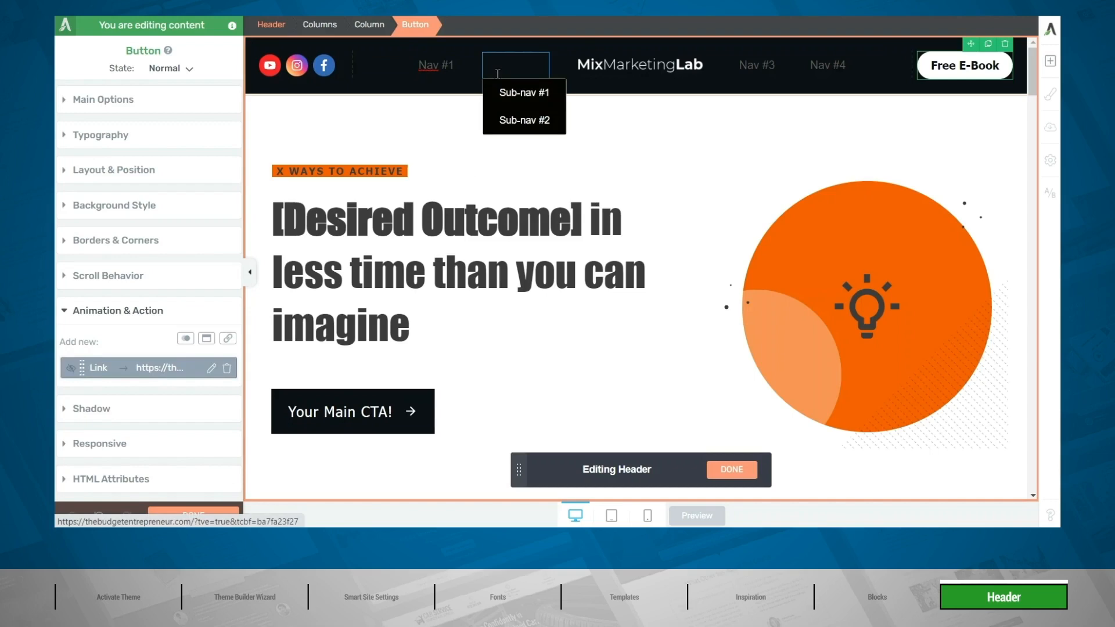
click(500, 70)
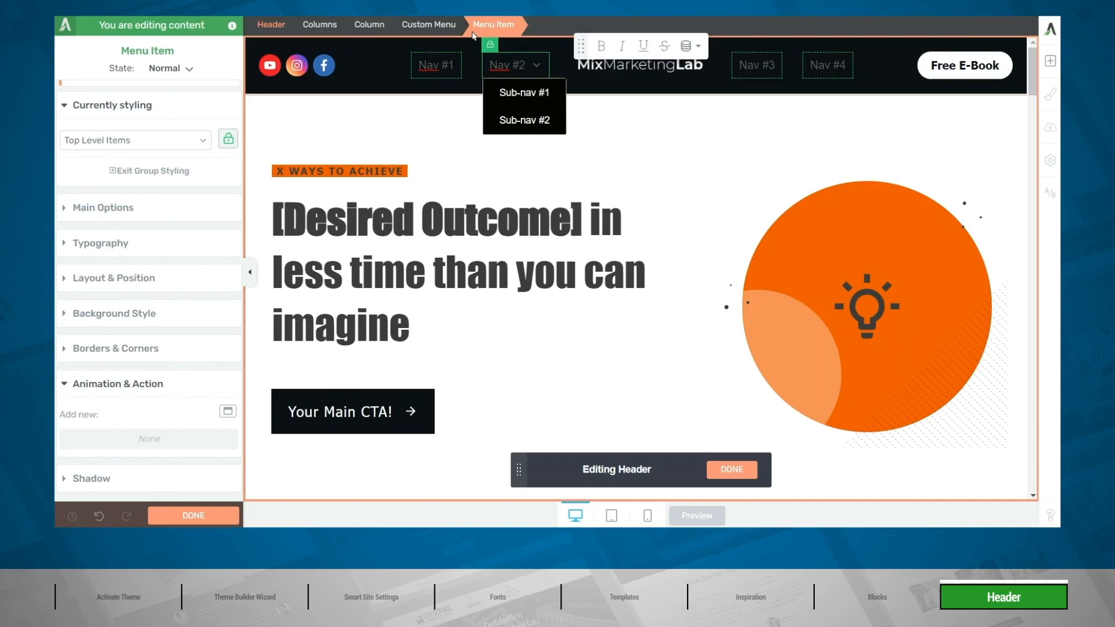
click(101, 247)
click(143, 302)
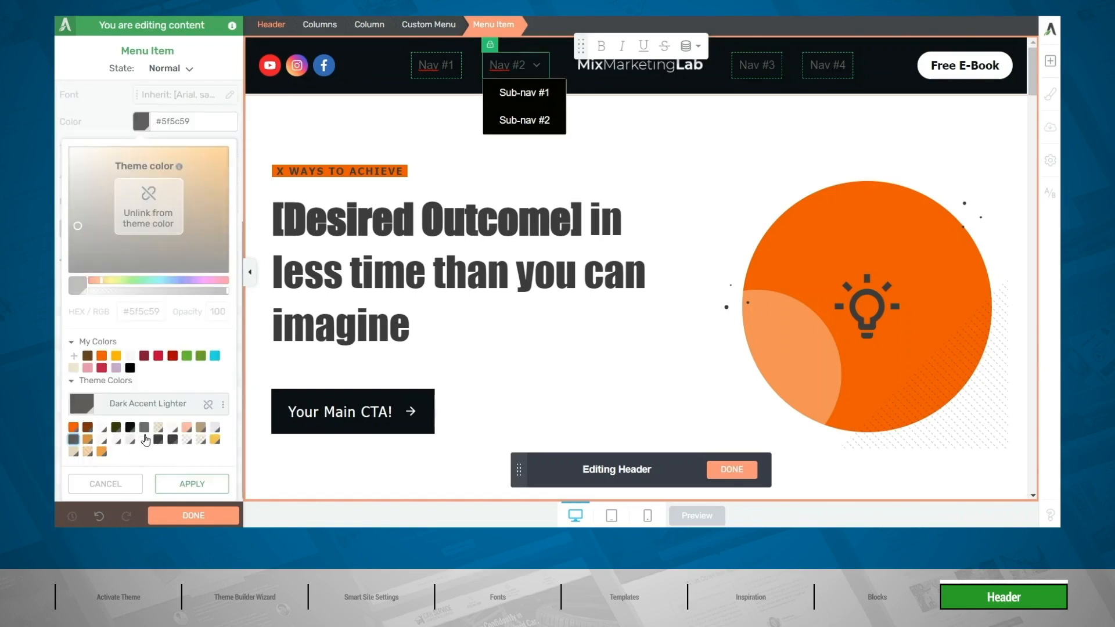
click(144, 441)
click(195, 489)
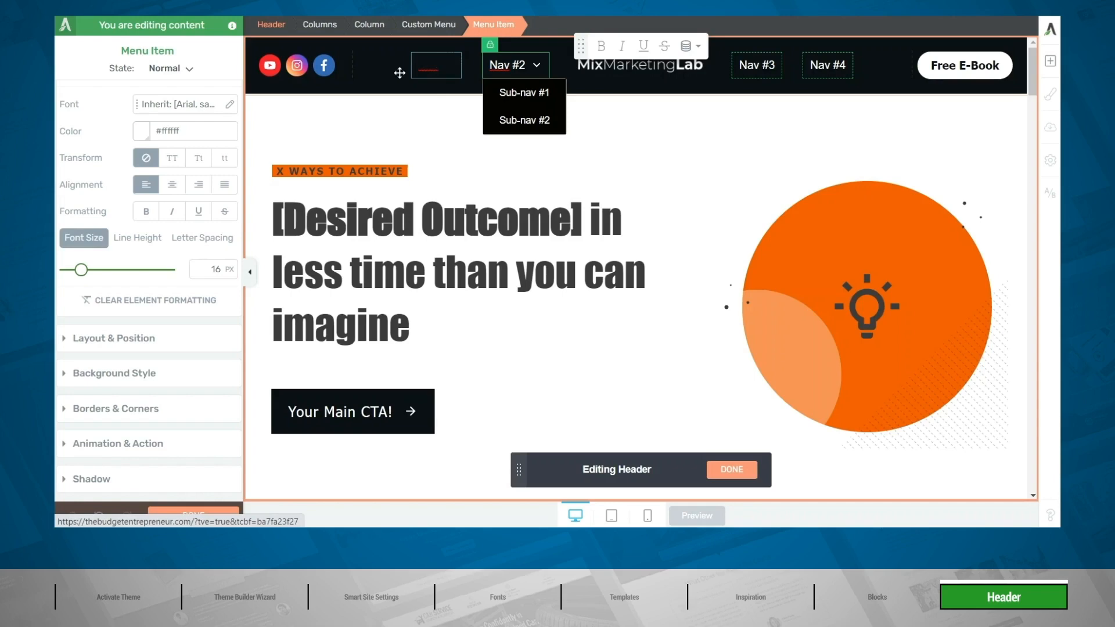
Give the top-level menu items the Main Accent theme colour as their Hover text colour and return to the Normal state.
click(169, 72)
click(164, 111)
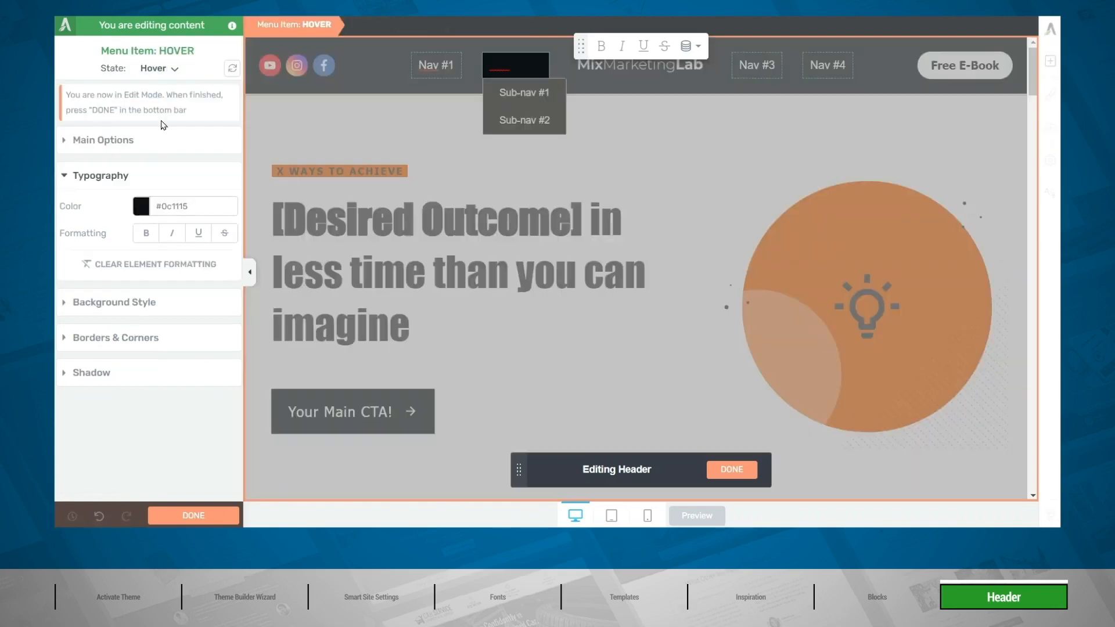
click(139, 207)
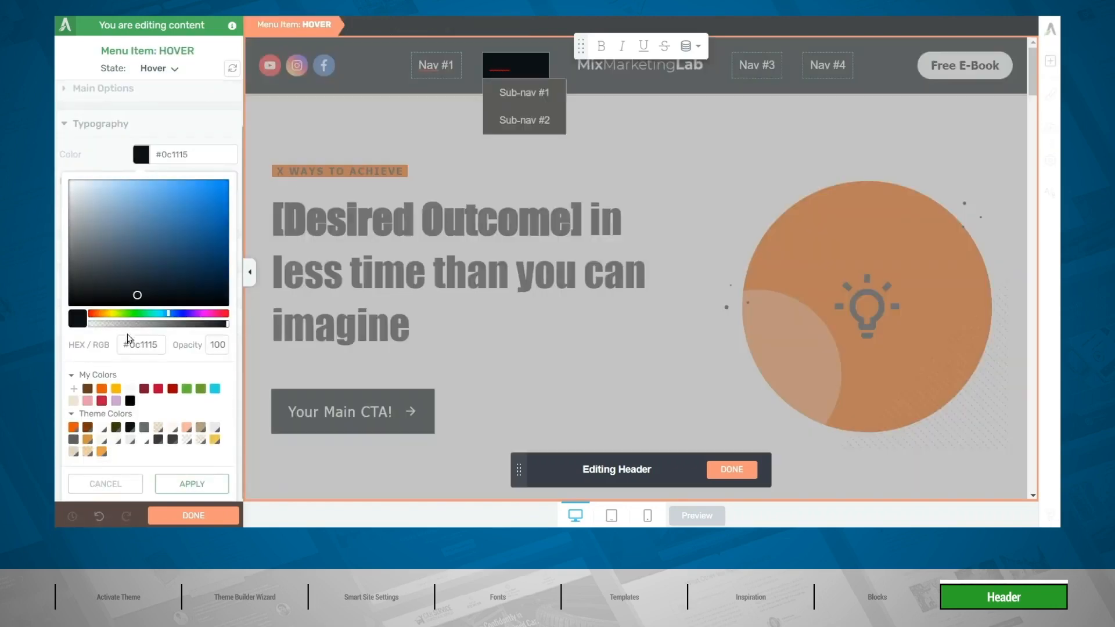
click(73, 428)
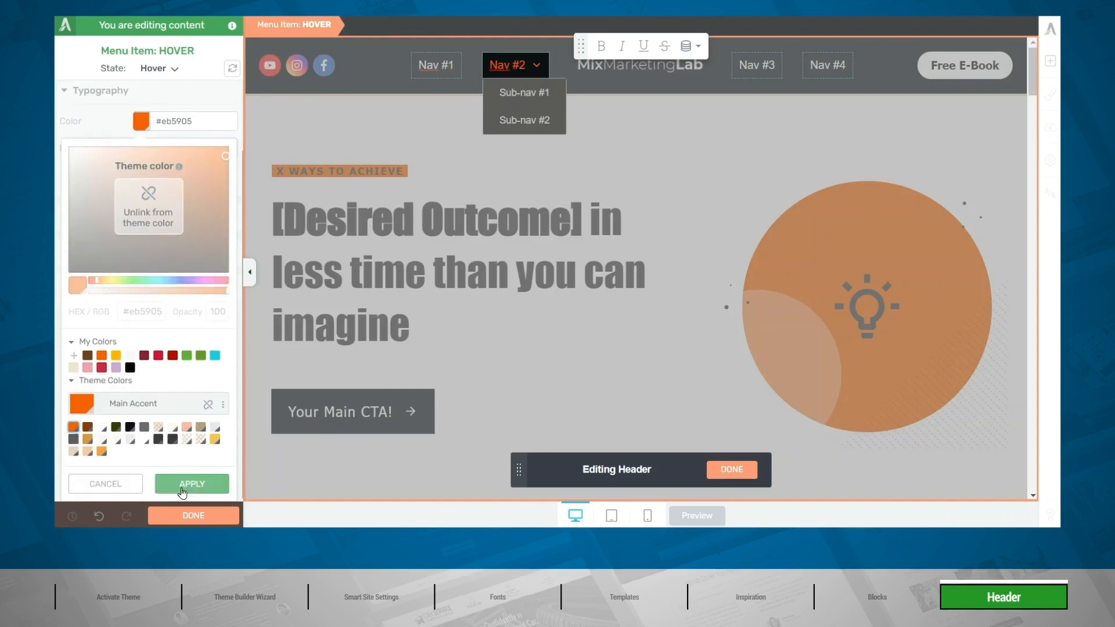
click(185, 488)
click(165, 68)
click(174, 87)
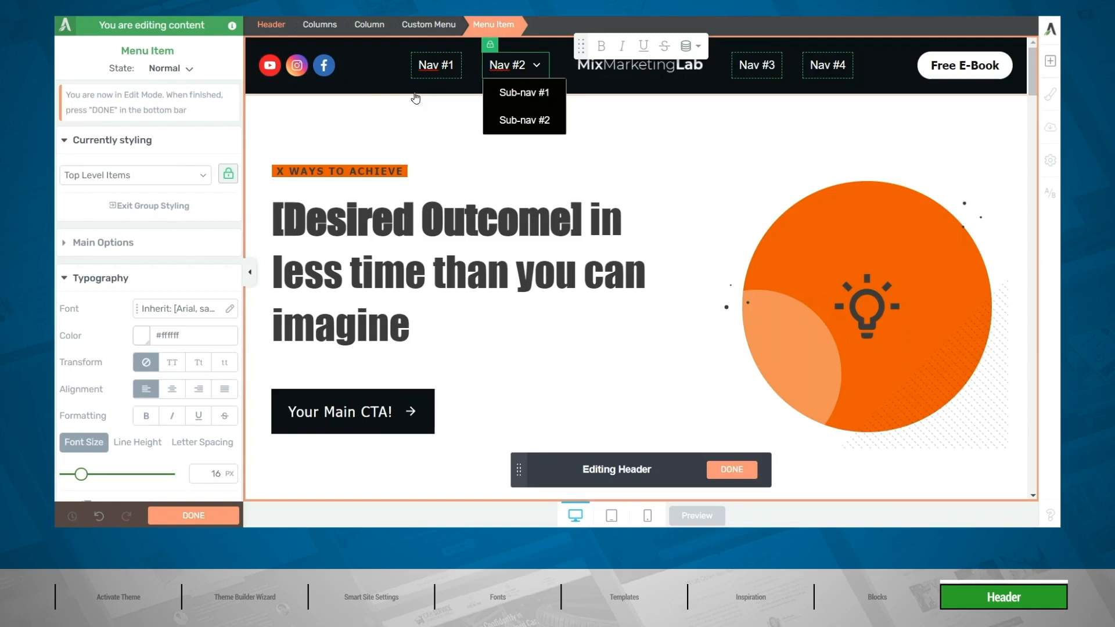
Select the header's whole Custom Menu and look through the available dropdown templates without choosing another one.
click(433, 65)
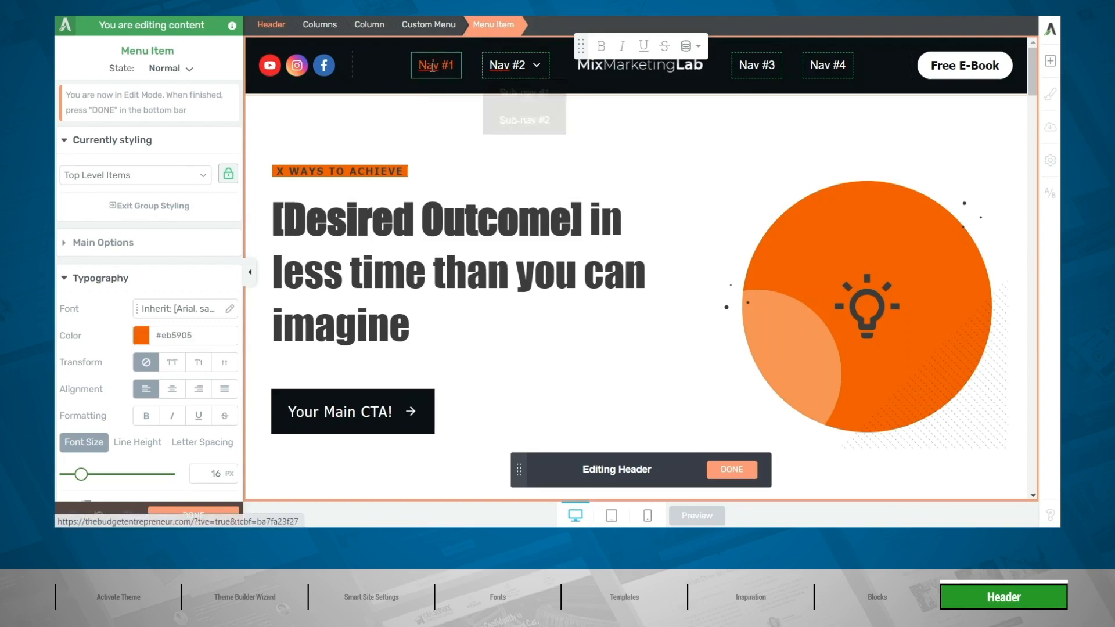
click(438, 25)
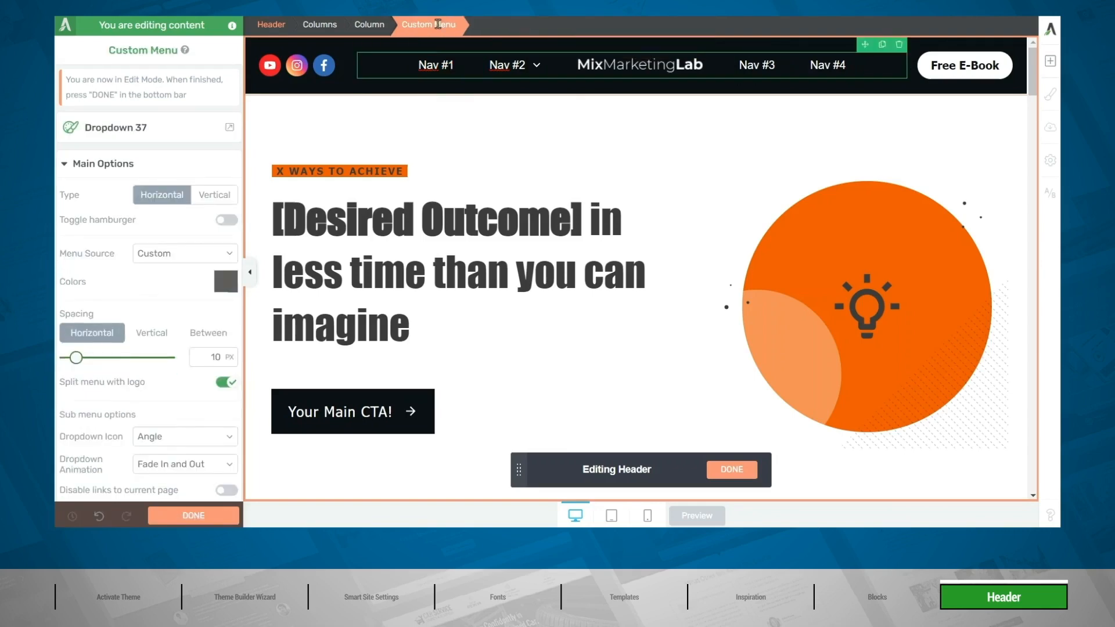
click(100, 134)
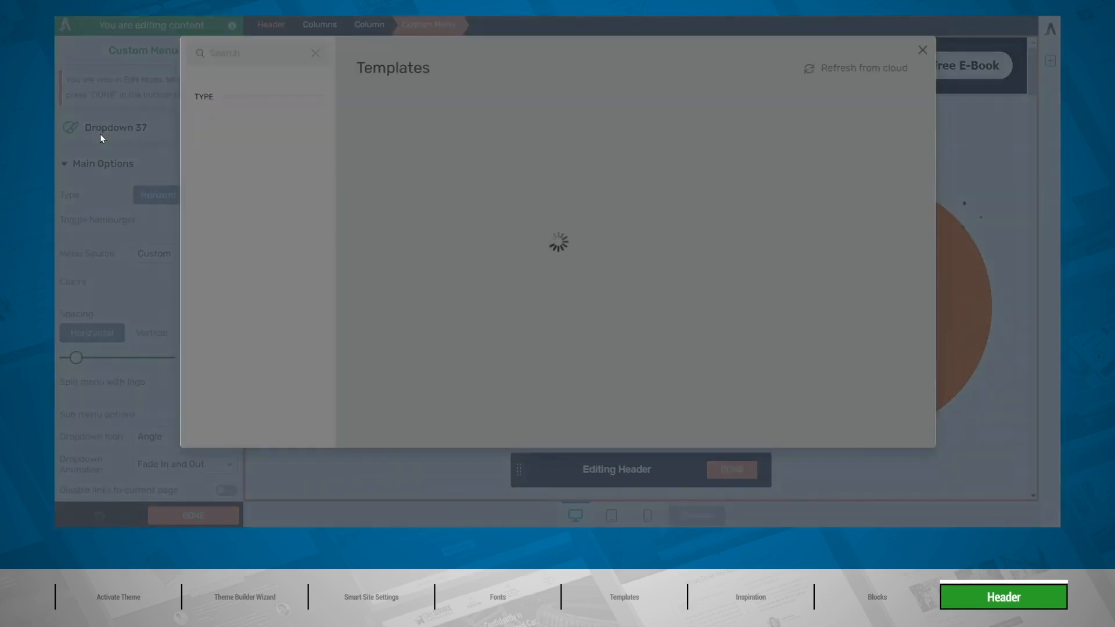
scroll(511, 210, down, 10)
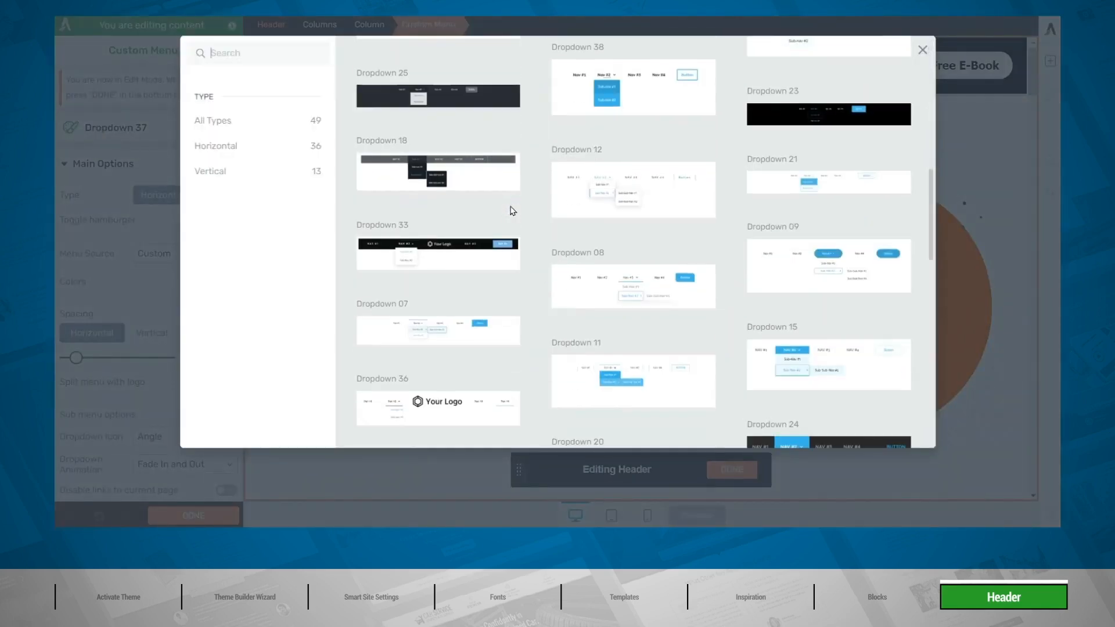
click(923, 51)
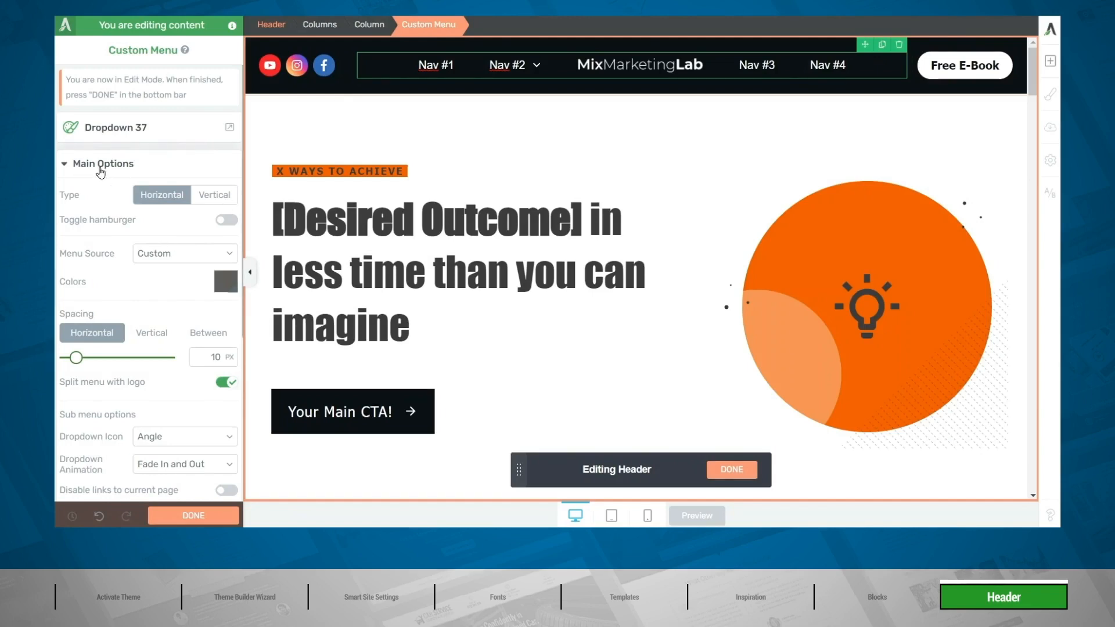
Rename the menu item Nav #1 as "Blog" and link it to the site's Blog page.
scroll(128, 244, down, 5)
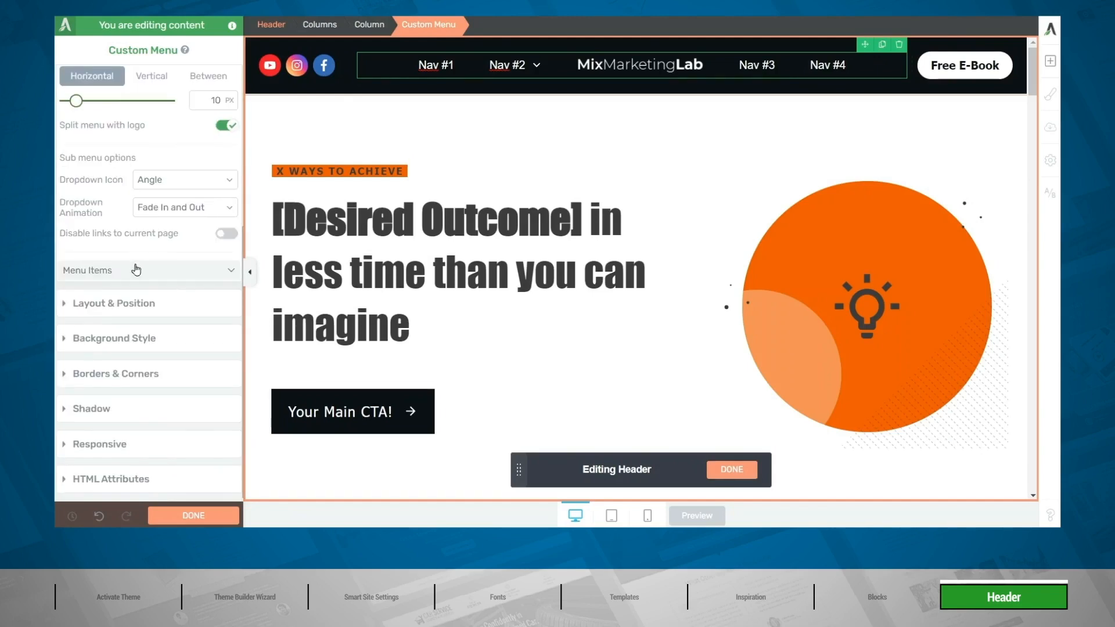
click(122, 271)
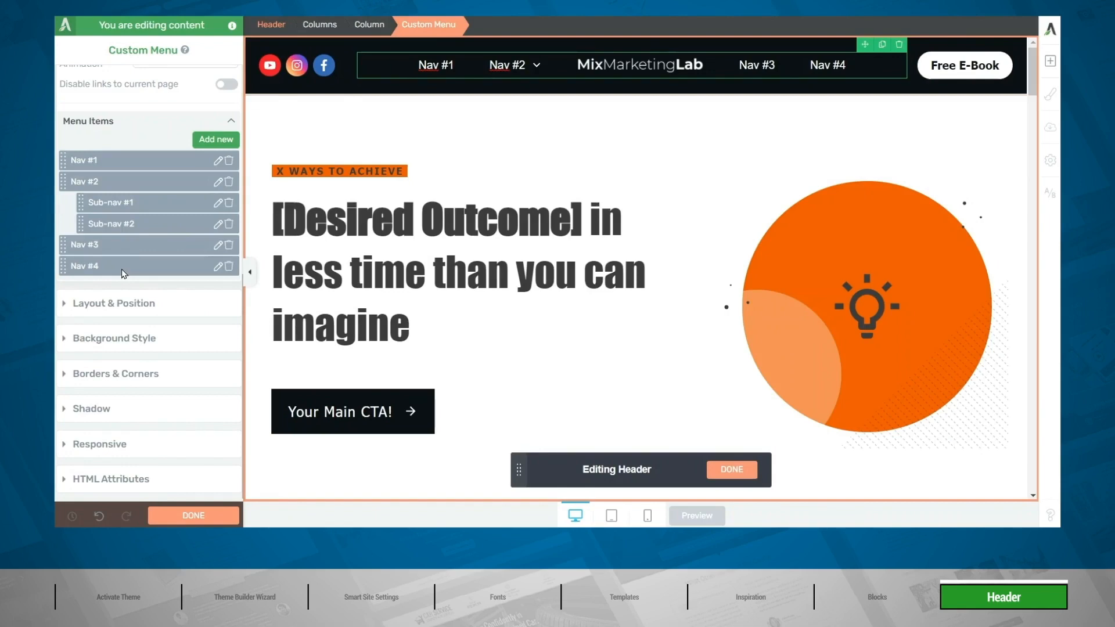
click(218, 161)
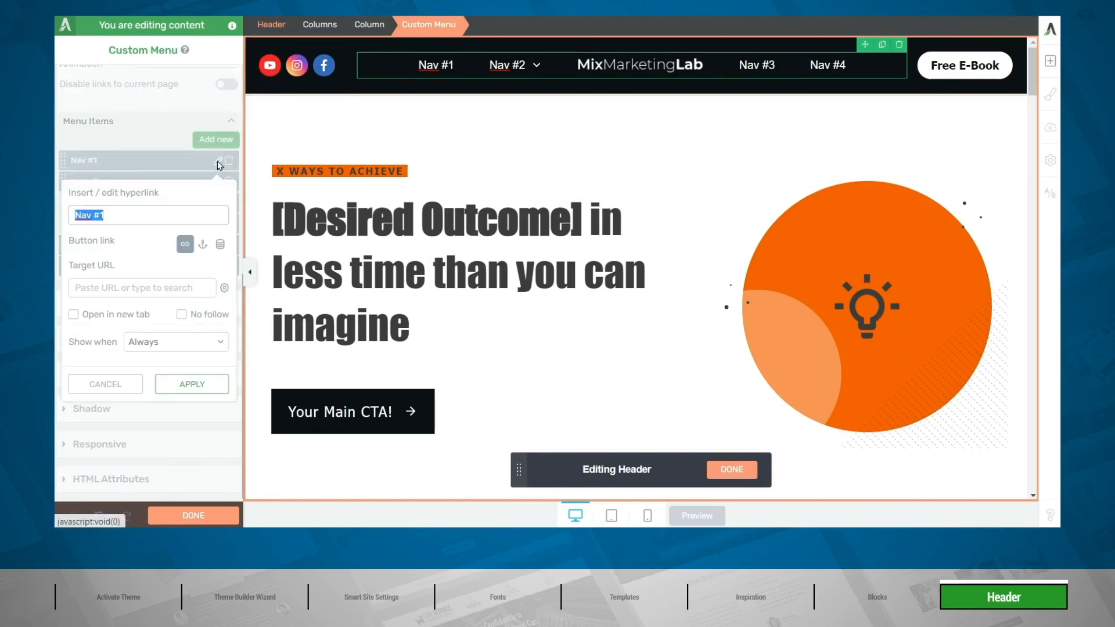
click(144, 216)
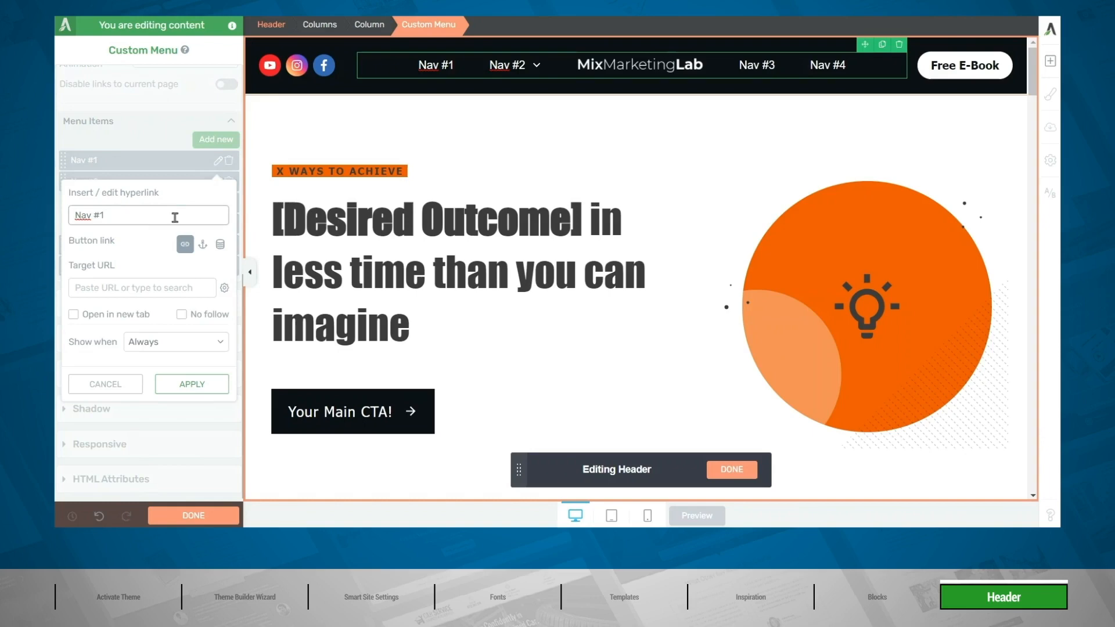
key(BackSpace)
key(BackSpace)
key(BackSpace)
key(BackSpace)
key(BackSpace)
text(Blog)
click(146, 284)
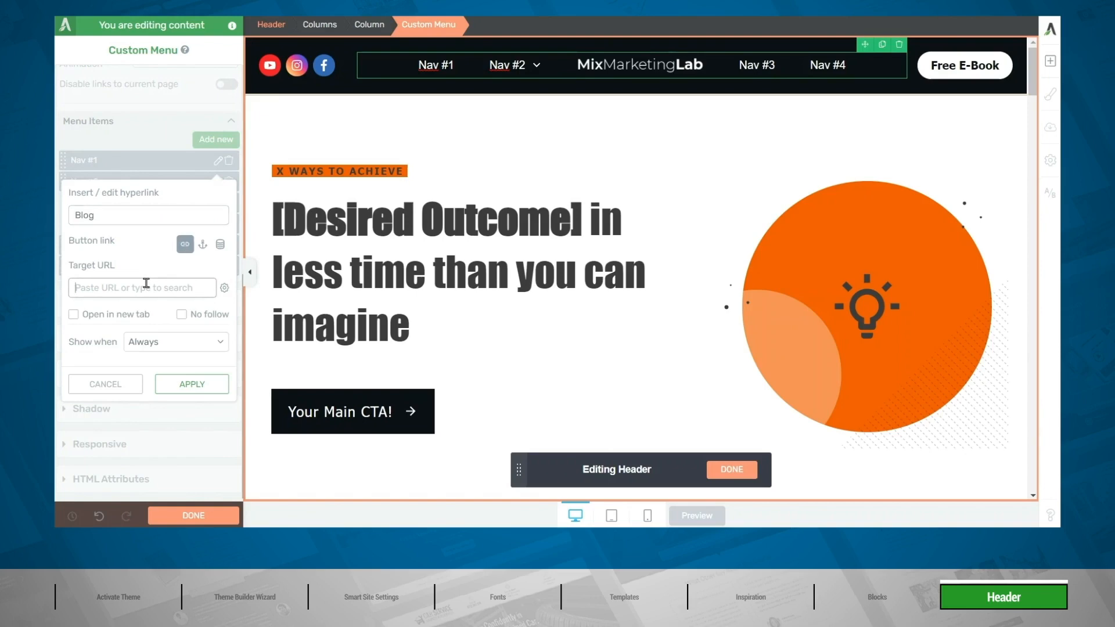
text(Blog)
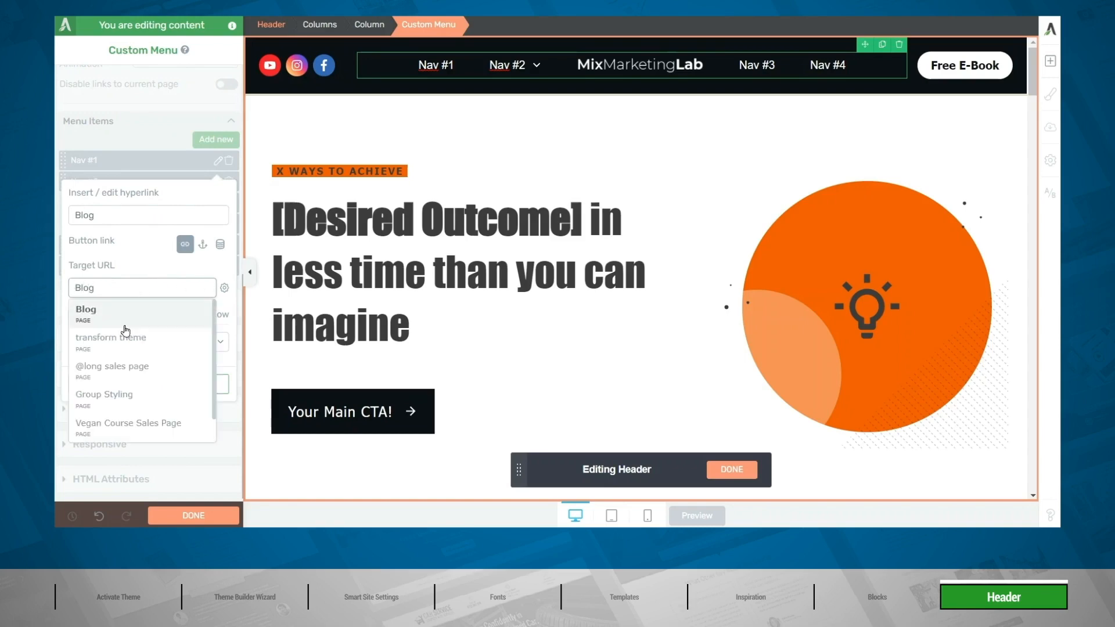
click(125, 324)
click(196, 383)
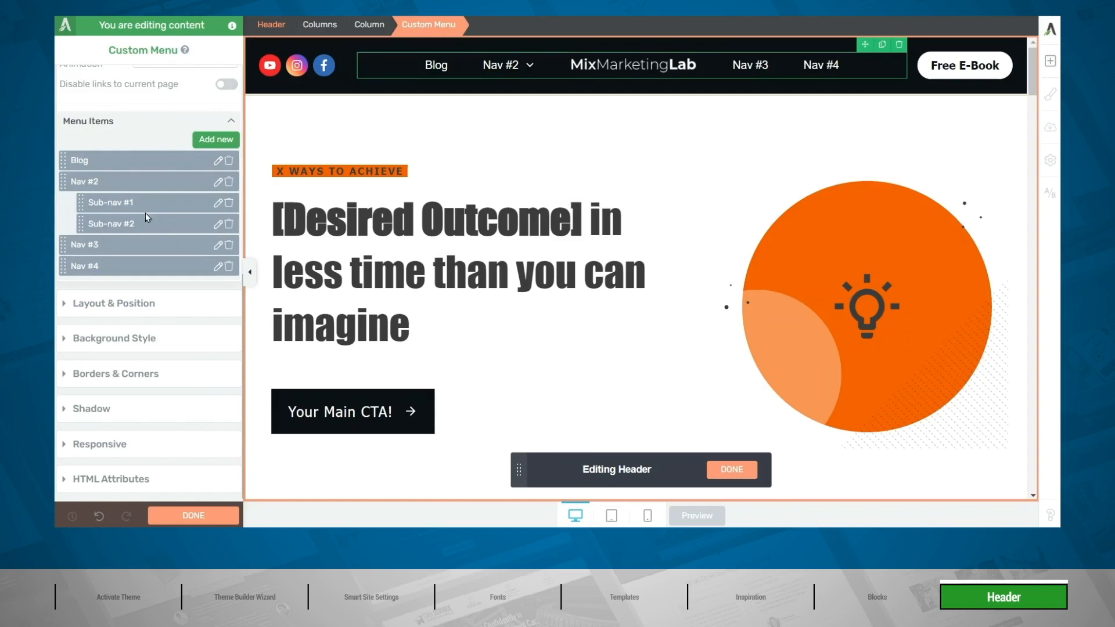
Delete both sub-items of Nav #2 and rename the three remaining placeholder menu items Courses, About and Contact.
click(229, 203)
click(229, 224)
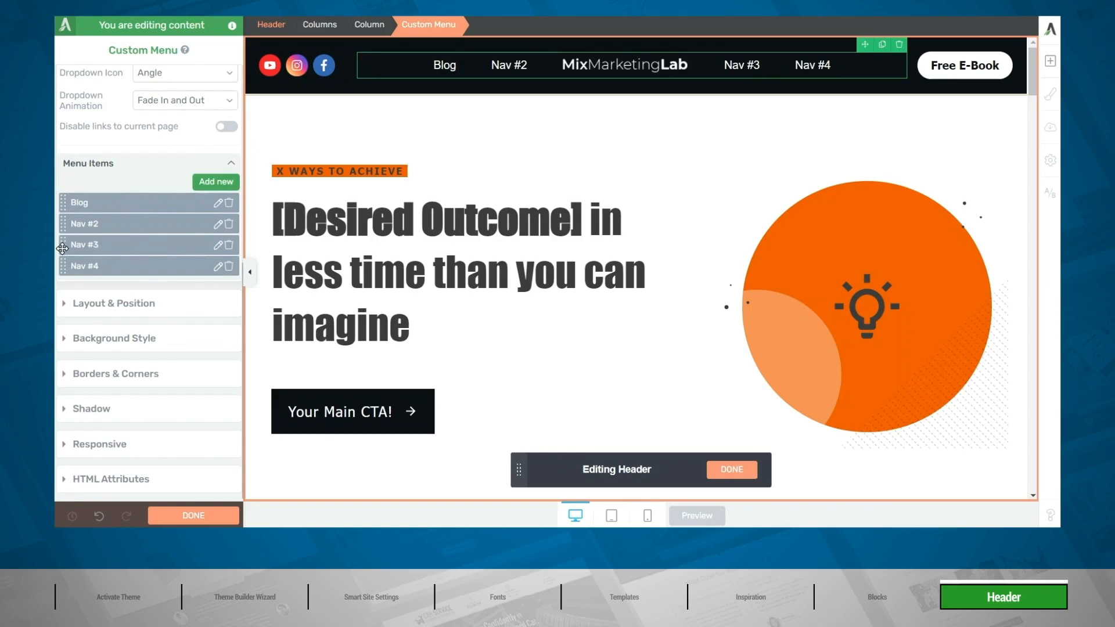
mouse_move(62, 248)
mouse_down()
mouse_move(63, 220)
mouse_move(62, 251)
mouse_up()
click(218, 225)
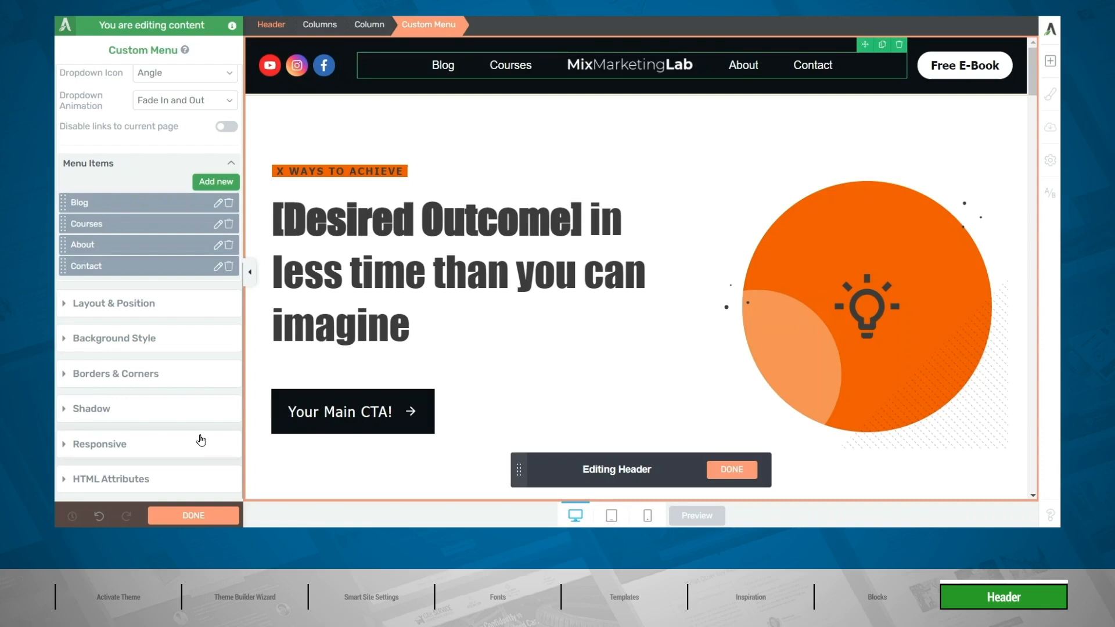
Set the display of the top-level menu items to Icon and text, starting from the Blog item.
click(444, 65)
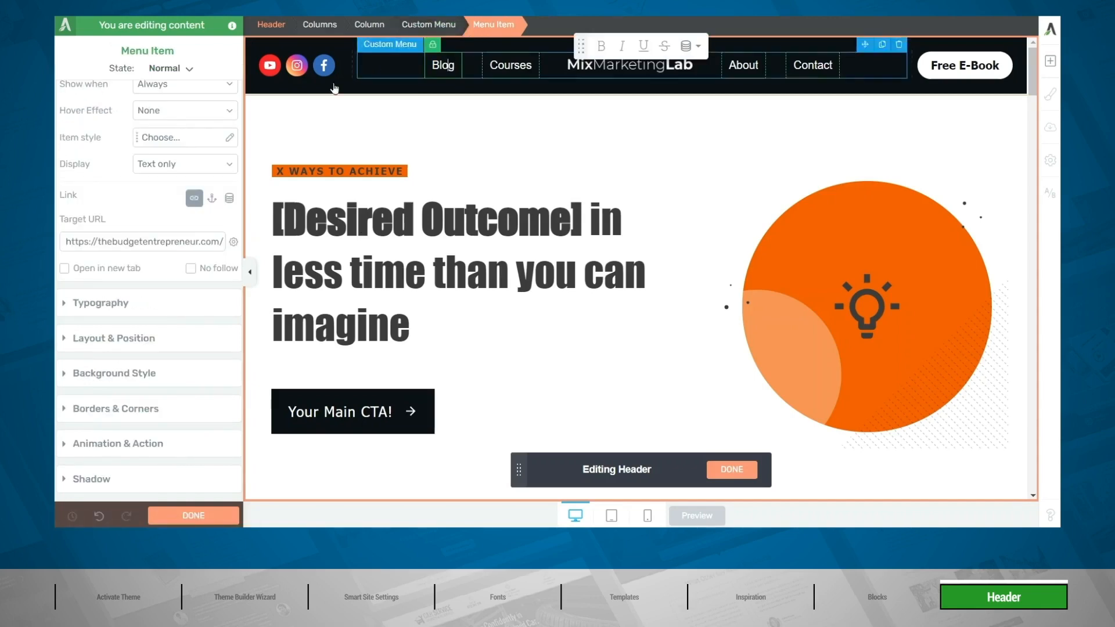
scroll(169, 149, up, 3)
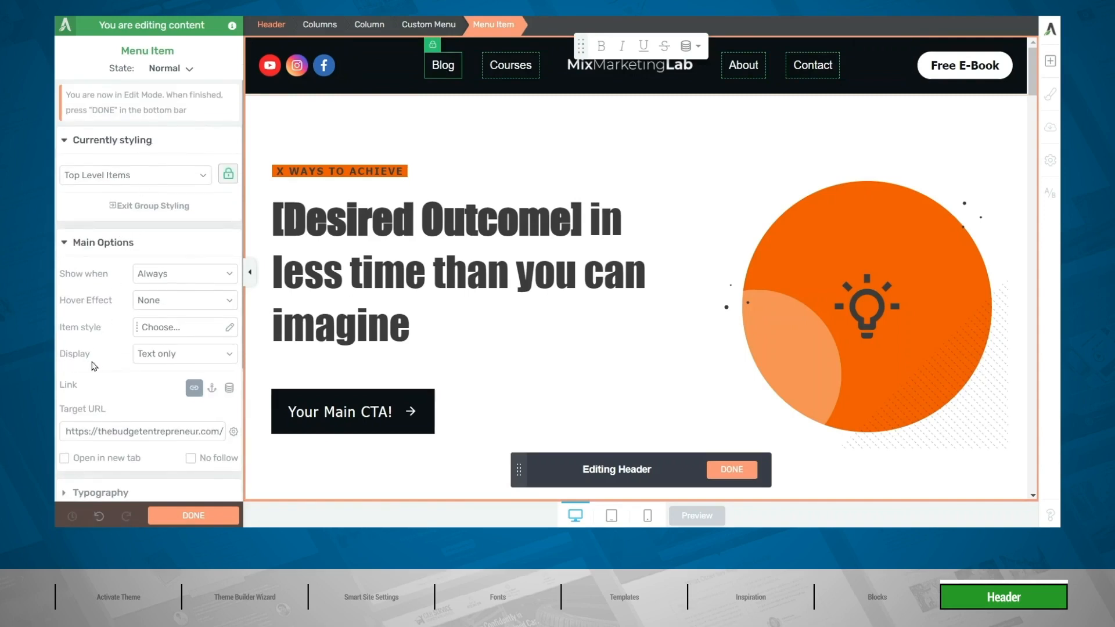
click(165, 354)
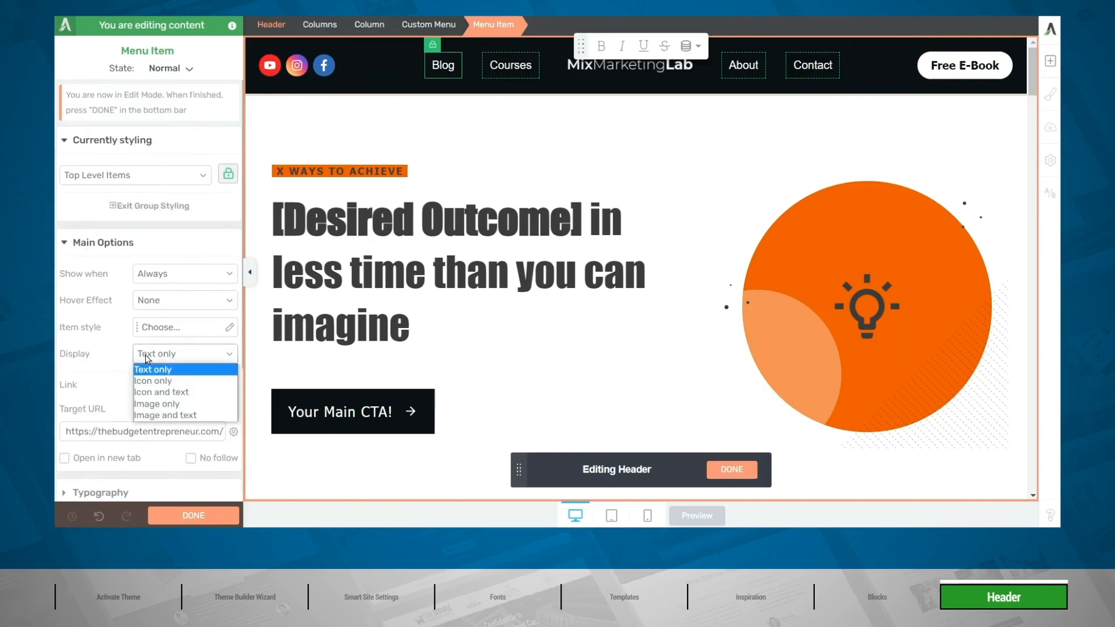
click(182, 392)
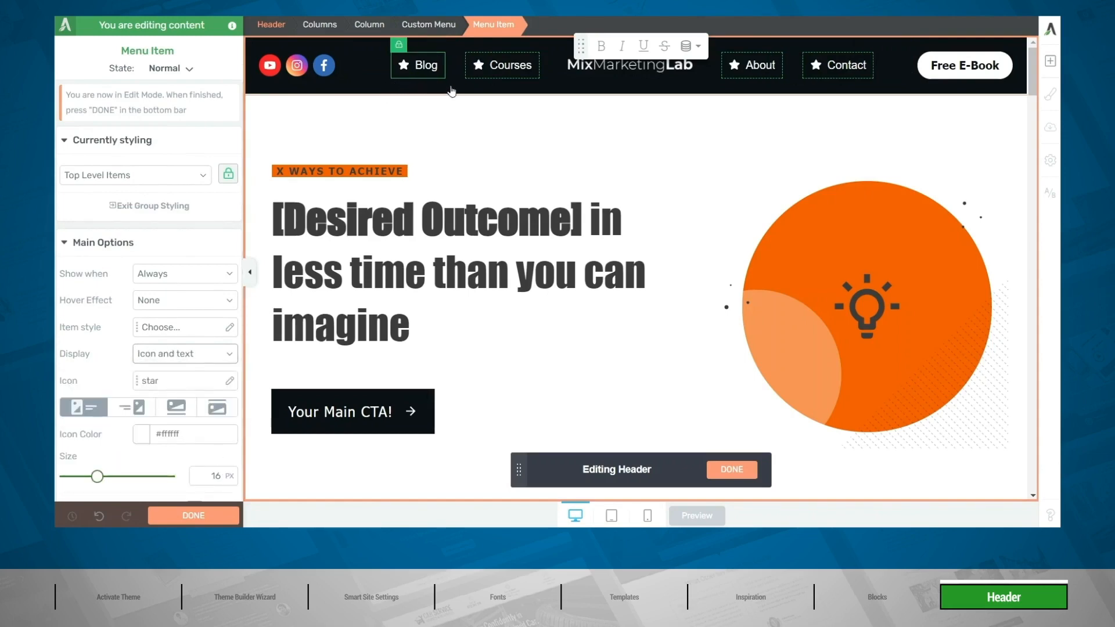
Search the icon library for "arrow" and replace the menu items' star with the thin right-pointing chevron.
drag(578, 45, 576, 122)
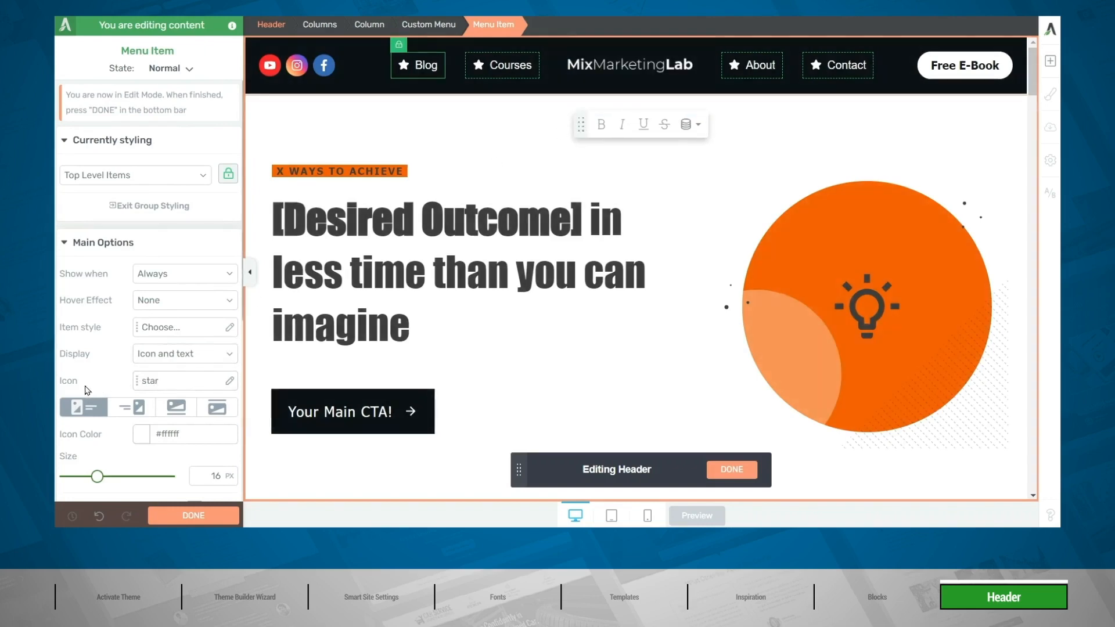
click(158, 385)
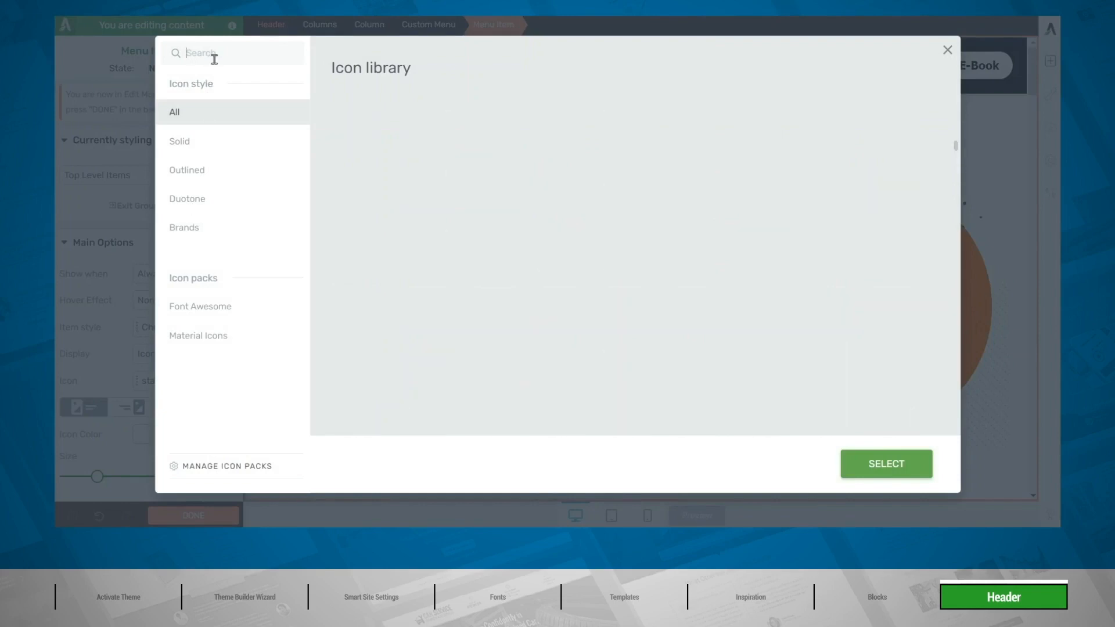
text(arrow)
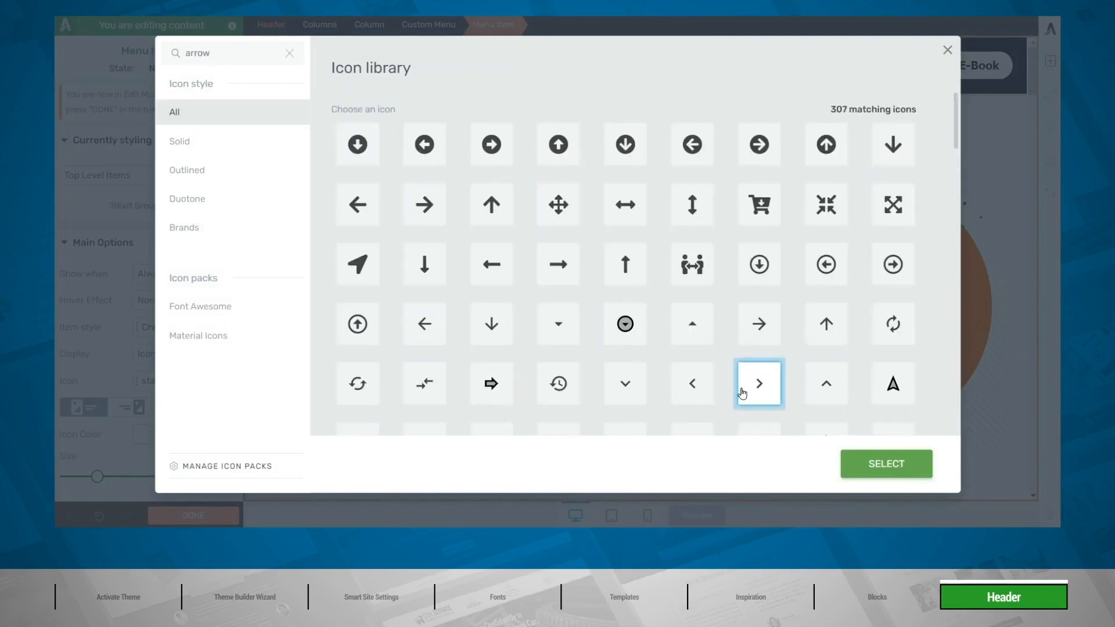
click(859, 464)
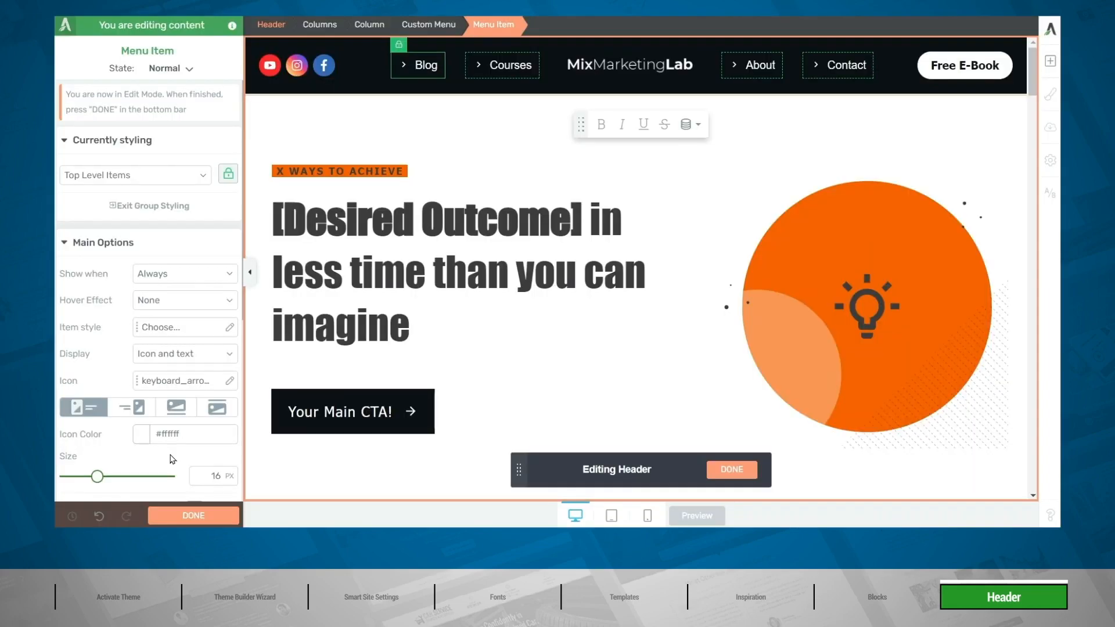
Try the menu icons to the right of, above and below the text, and set them back to the left.
click(132, 409)
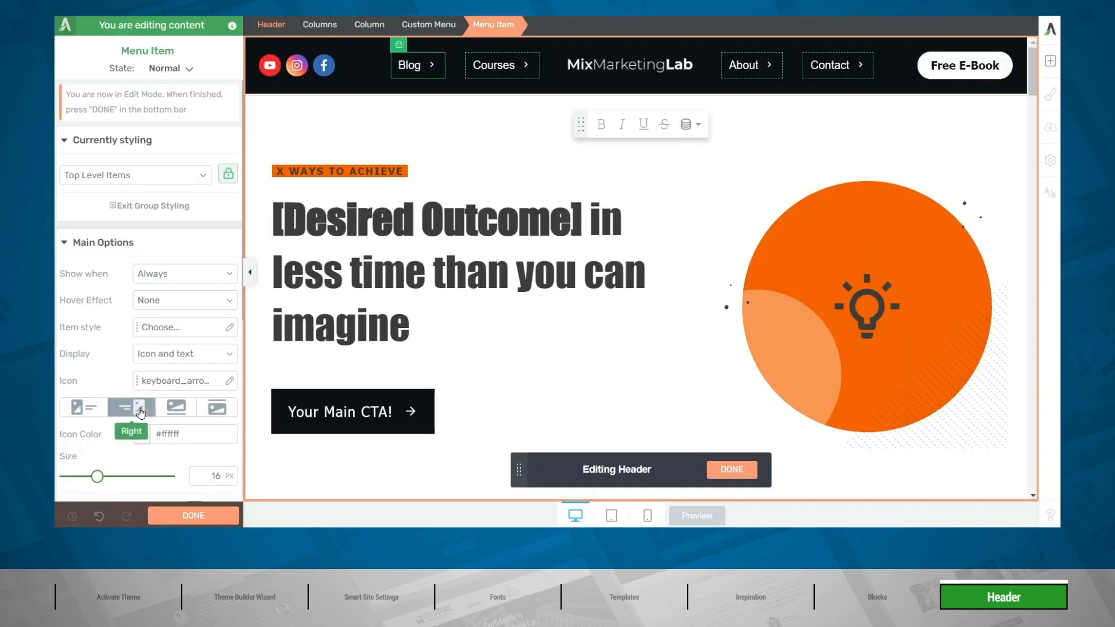
click(185, 410)
click(217, 408)
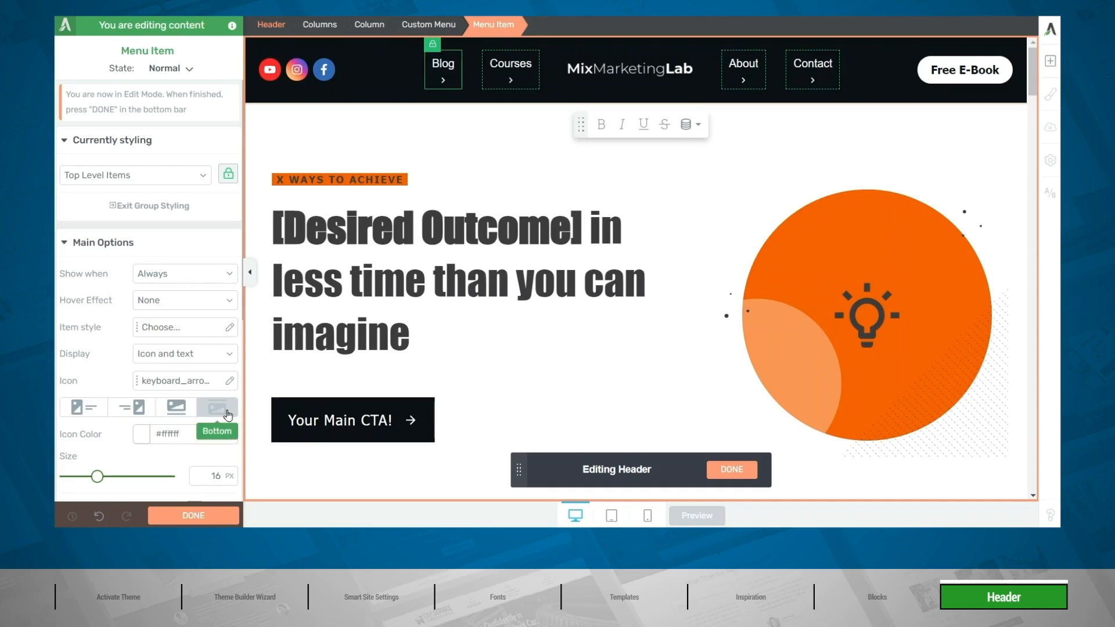
click(74, 410)
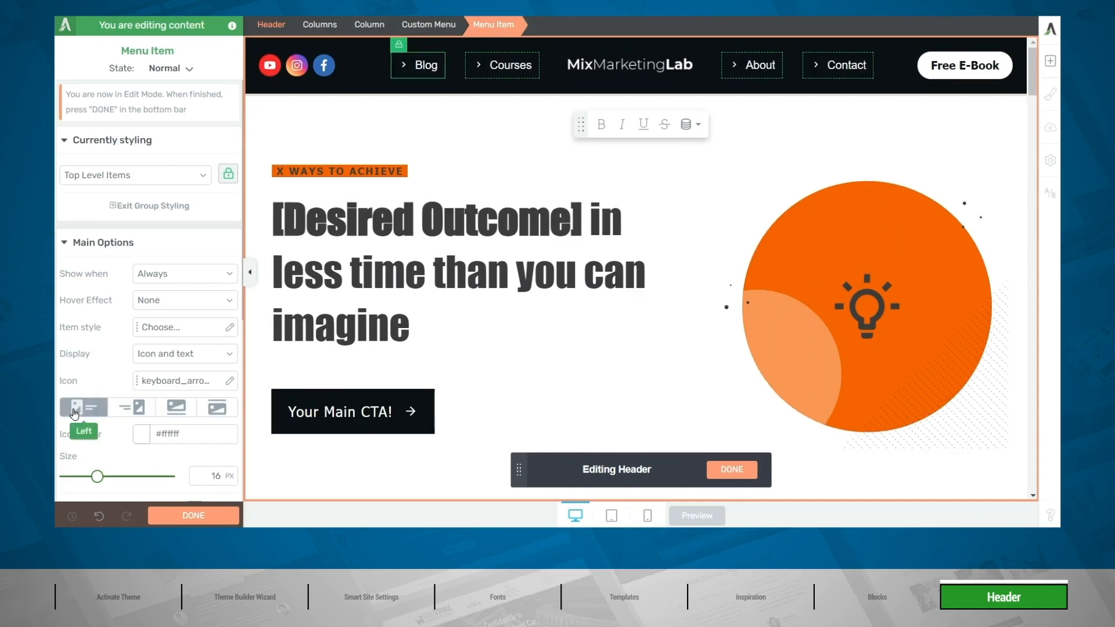
Apply the Main Accent theme colour to the menu items' icons and finish editing the header.
click(143, 440)
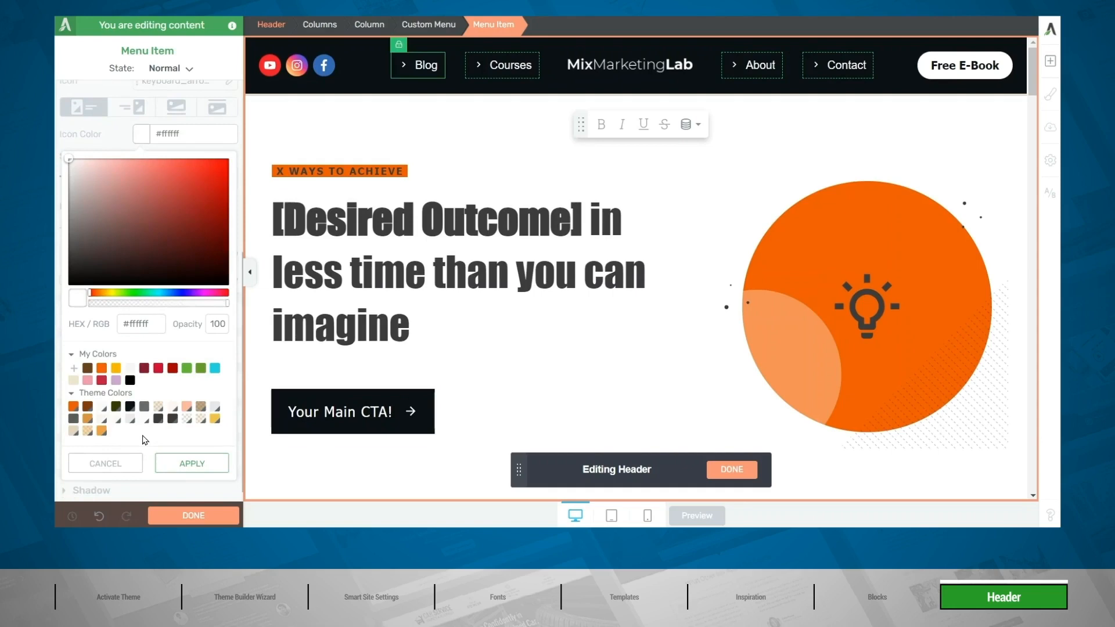
click(80, 415)
scroll(183, 485, down, 1)
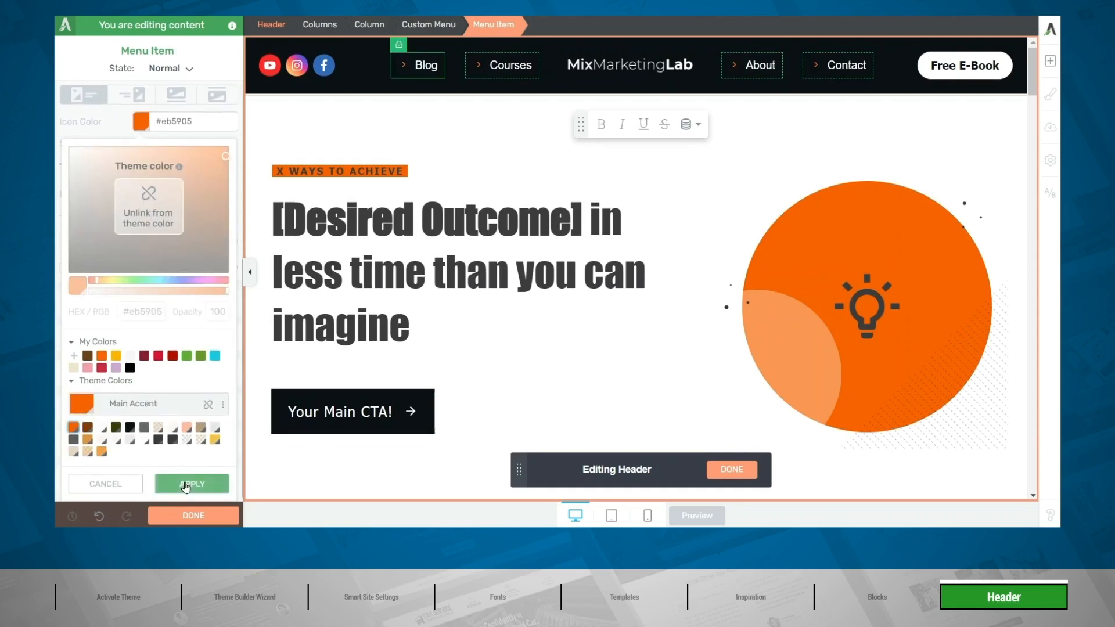
click(184, 486)
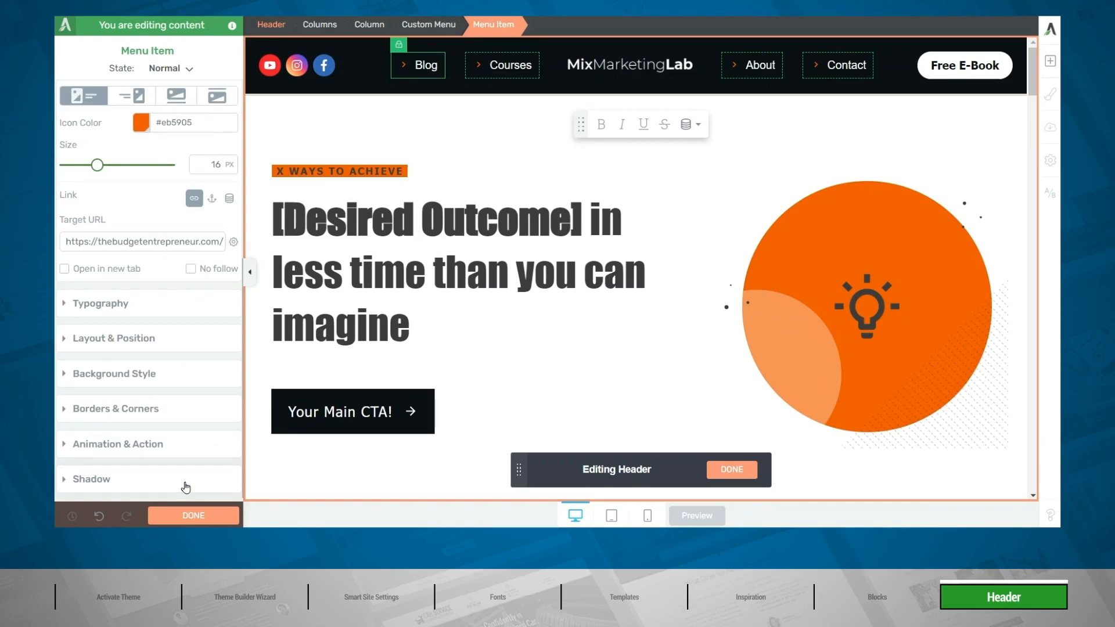
click(194, 516)
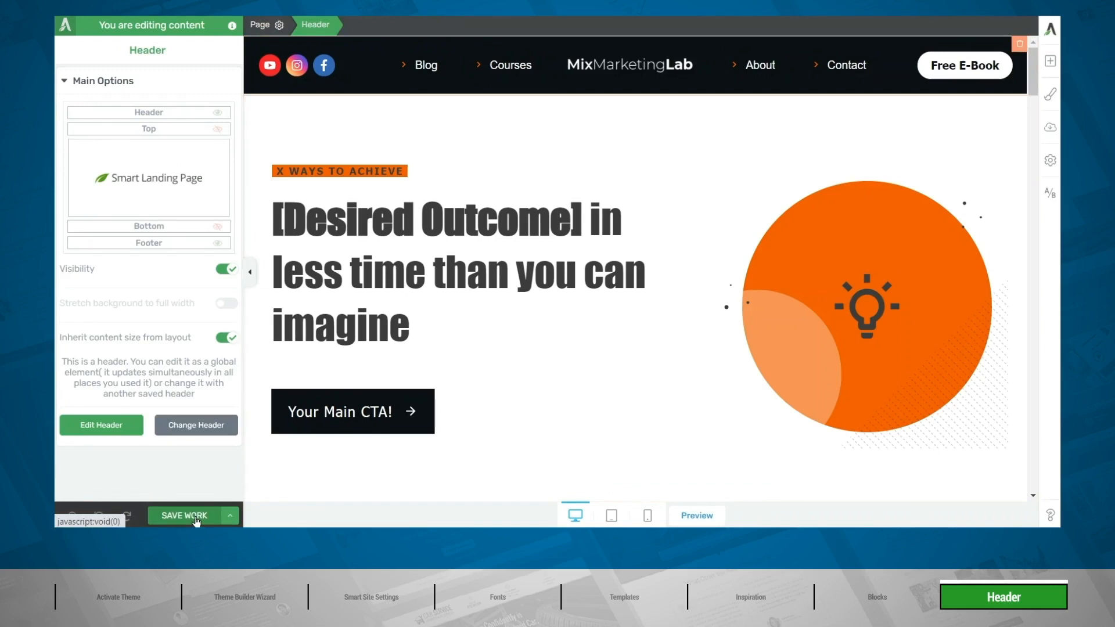